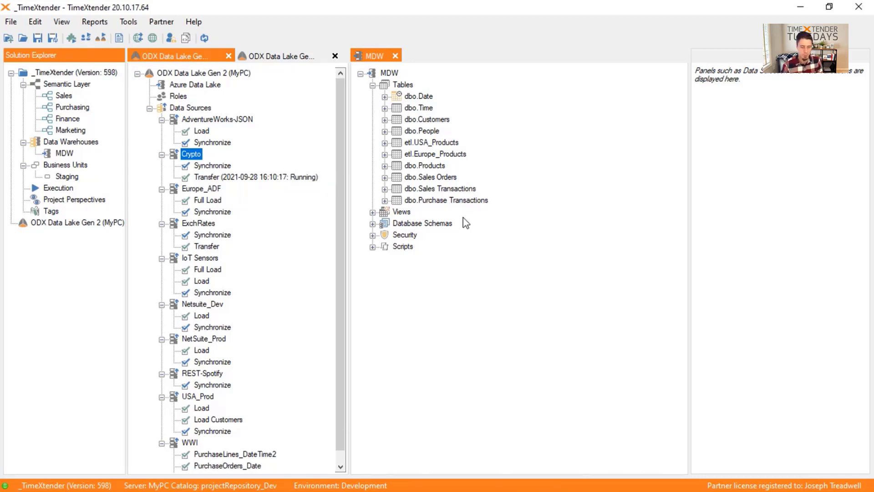
# Step: Search the data lake for the tables of the Crypto data source
pyautogui.click(282, 56)
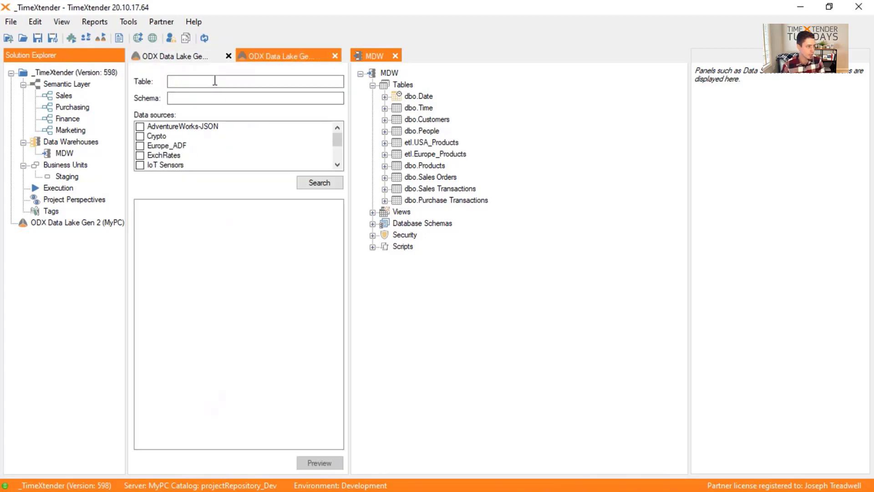
pyautogui.click(157, 136)
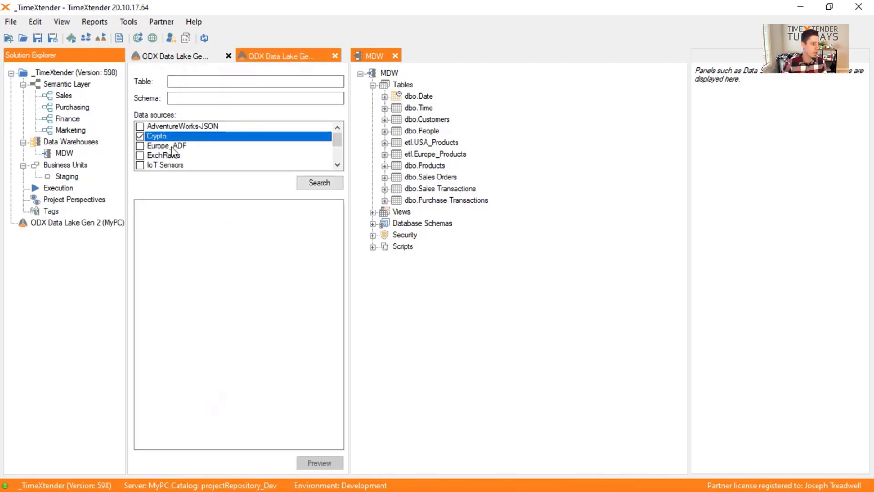
pyautogui.click(319, 183)
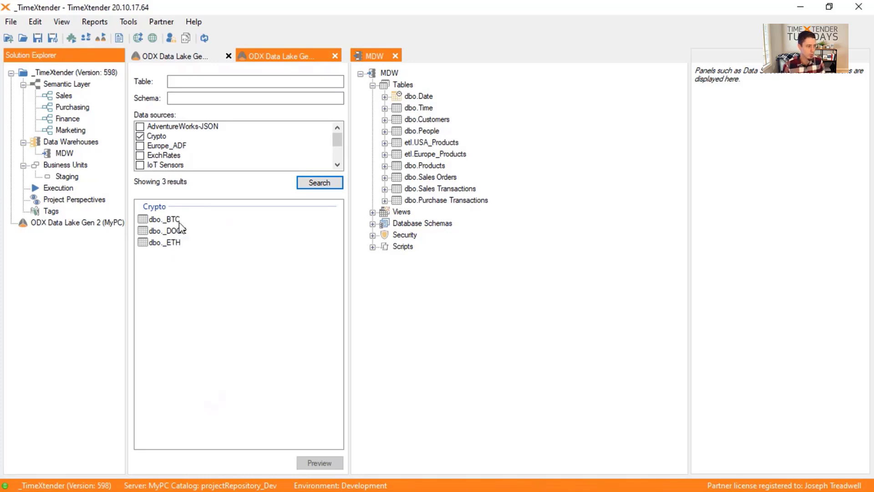
# Step: Add the Crypto source's _BTC table to the MDW tables, map _DOGE into the same table, and expand its mappings
pyautogui.moveTo(173, 220); pyautogui.dragTo(397, 89)
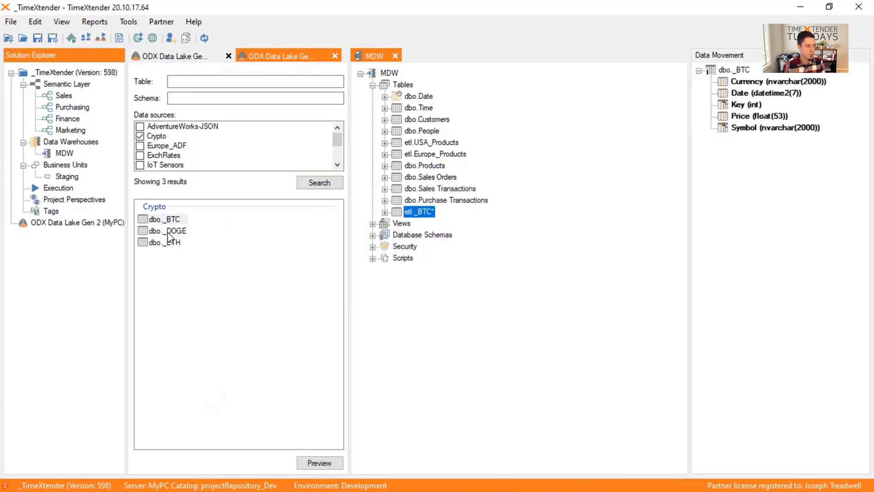
pyautogui.moveTo(173, 233); pyautogui.dragTo(425, 214)
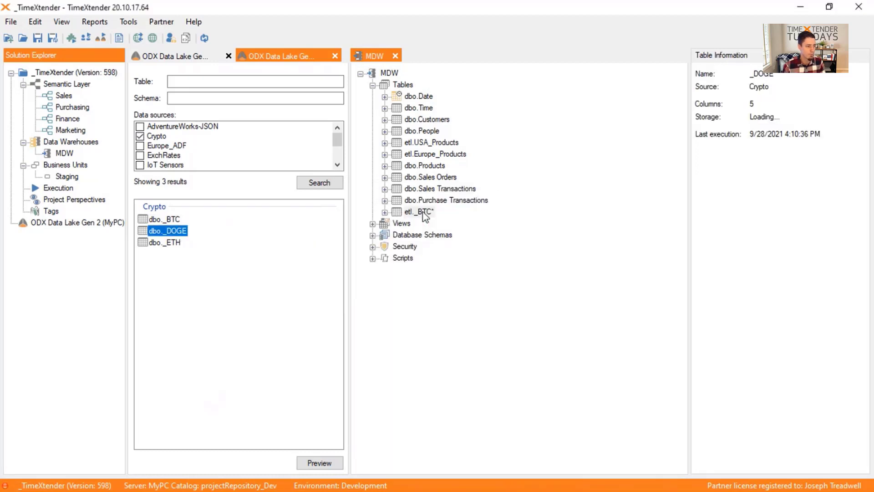
pyautogui.click(385, 212)
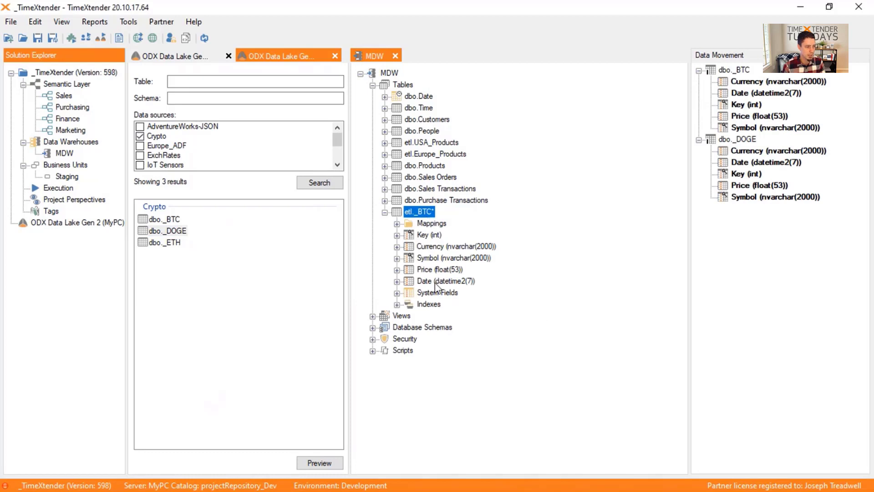
pyautogui.click(397, 224)
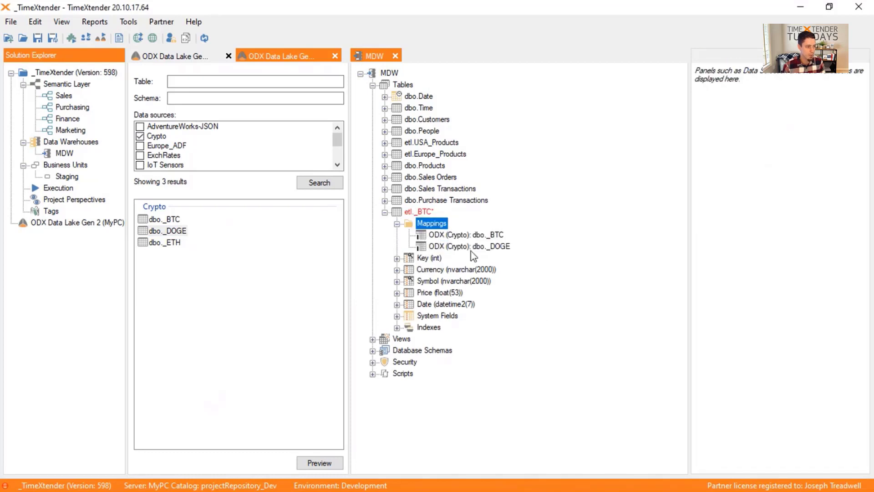
# Step: Rename the new etl._BTC table as CryptoByMinute
pyautogui.click(424, 210)
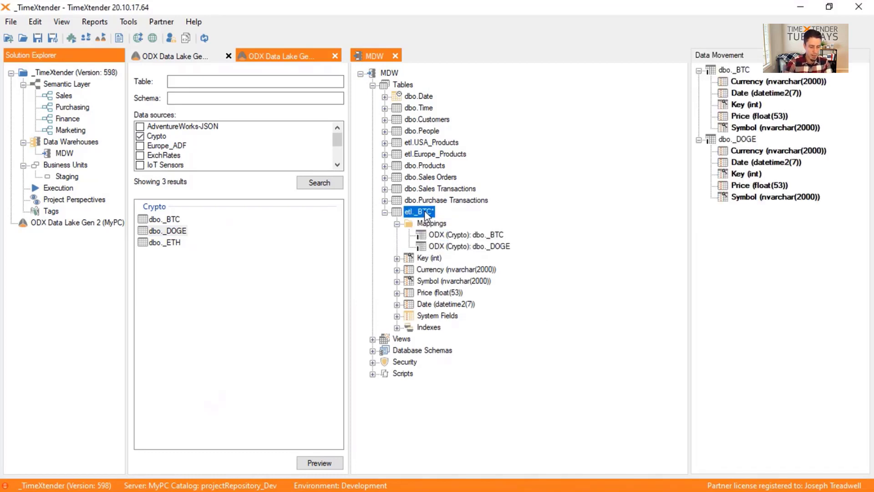
pyautogui.click(424, 210)
pyautogui.write('Cry')
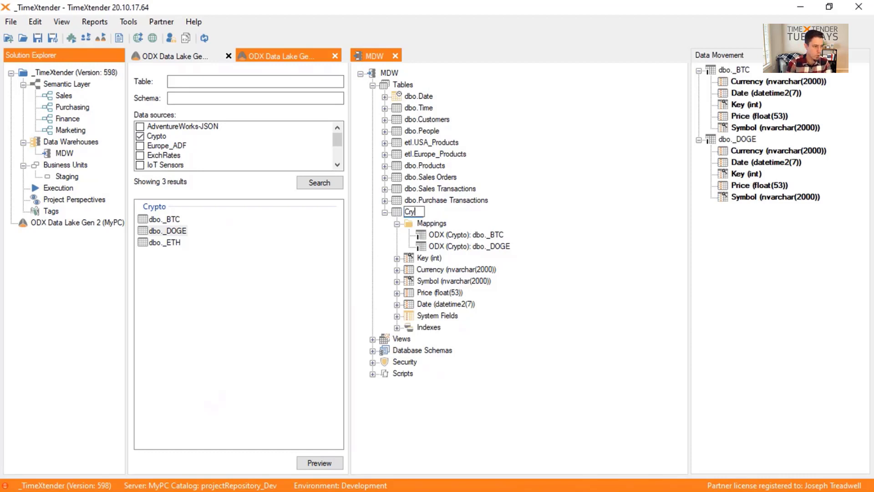
pyautogui.write('ptoB')
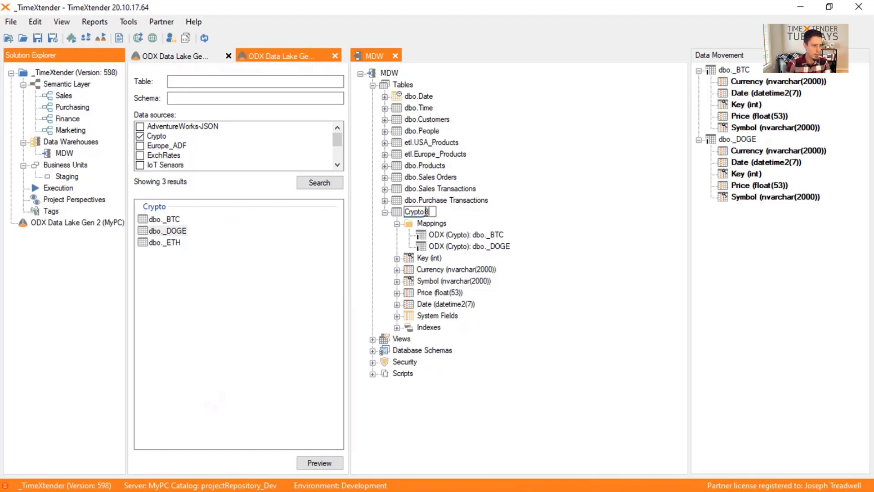
pyautogui.write('yMinute')
pyautogui.press('Return')
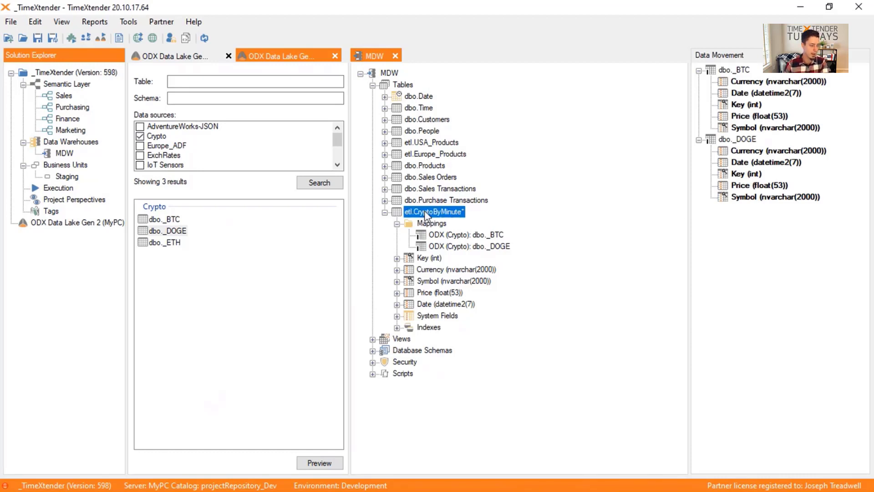
# Step: Review the Key field and the source mappings of the CryptoByMinute table
pyautogui.doubleClick(406, 224)
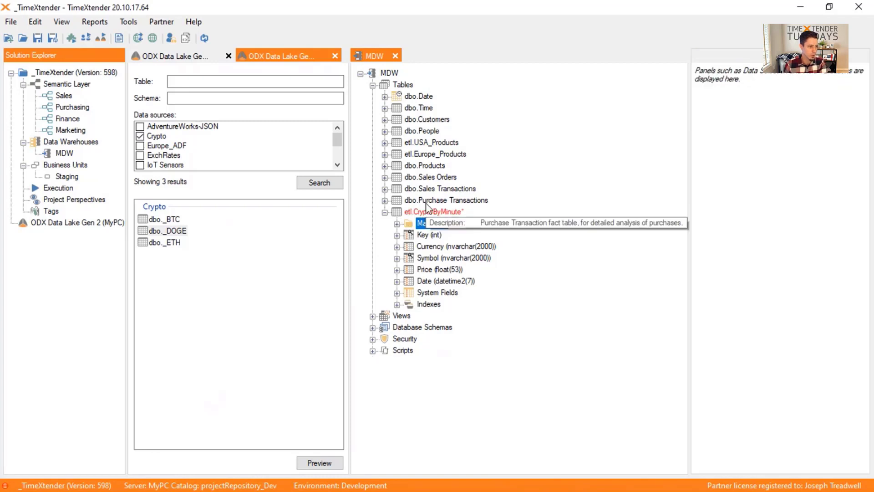
pyautogui.click(449, 214)
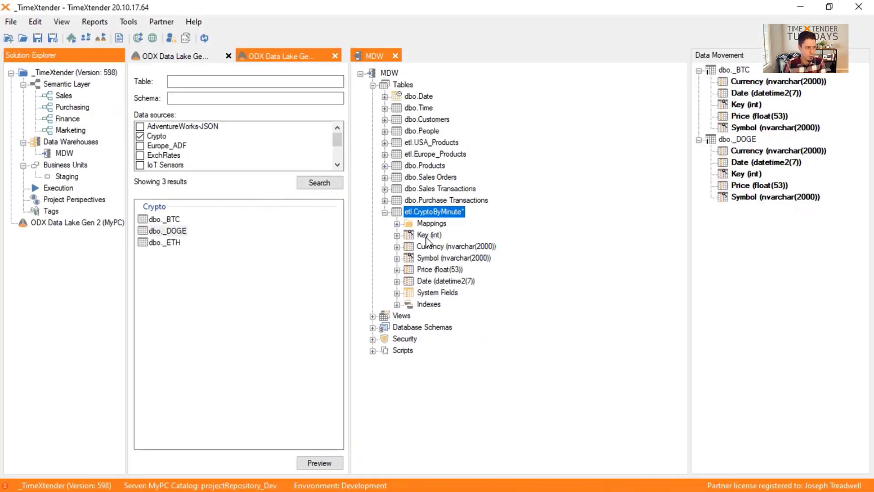
pyautogui.click(430, 234)
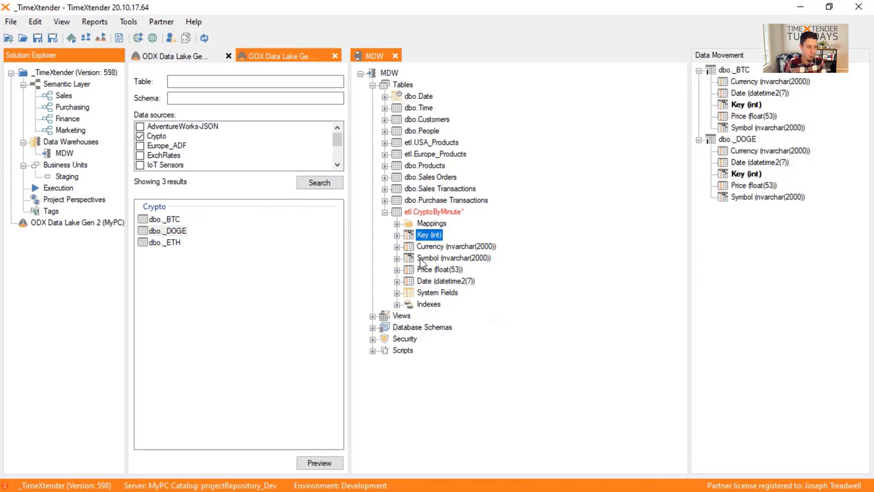
pyautogui.click(397, 223)
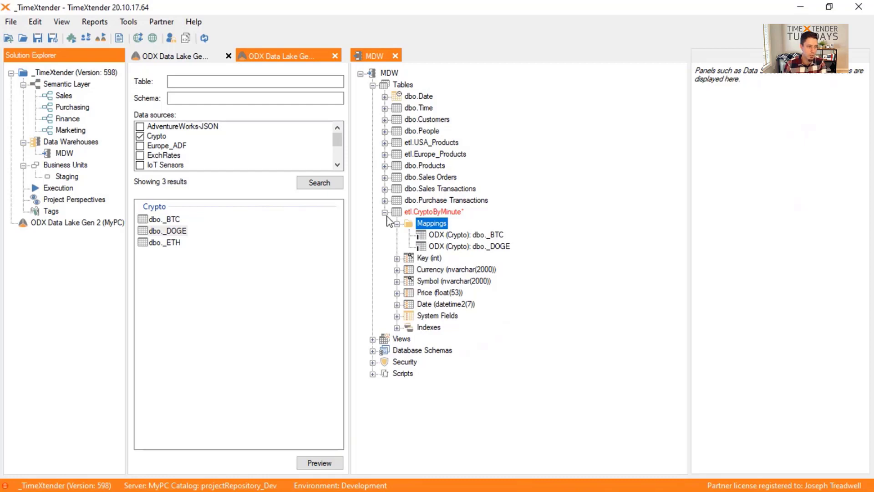
pyautogui.click(397, 224)
pyautogui.click(421, 212)
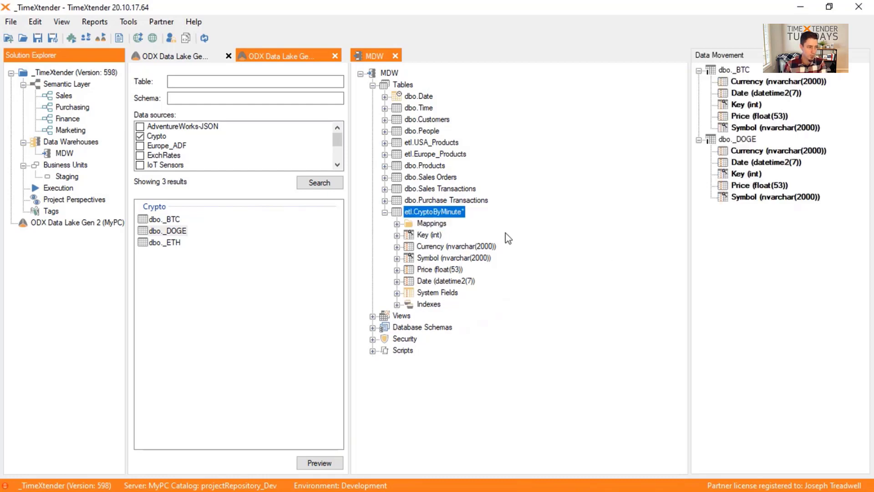
# Step: Deploy and execute the CryptoByMinute table with its execution sent to the execution queue, saving the project
pyautogui.rightClick(451, 213)
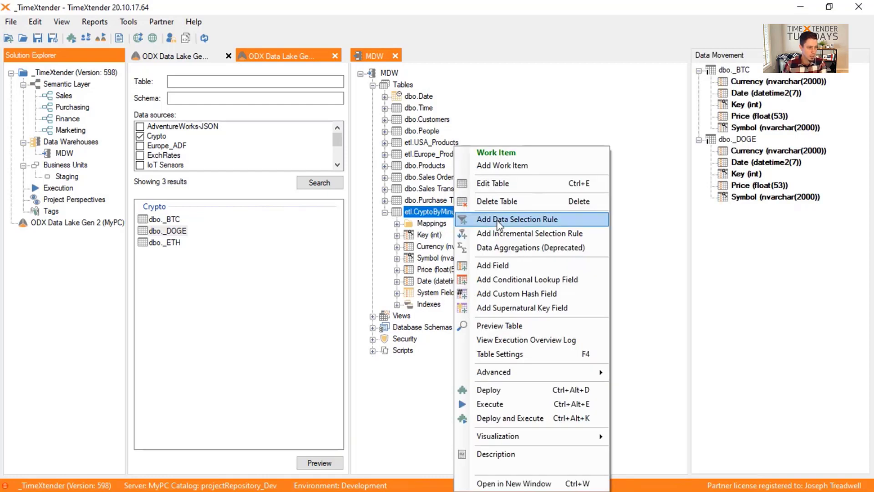
pyautogui.moveTo(504, 371)
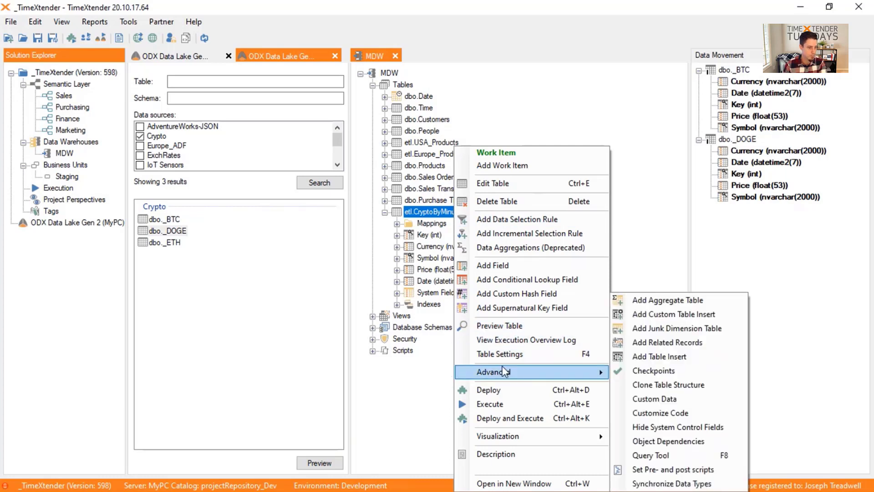
pyautogui.click(510, 418)
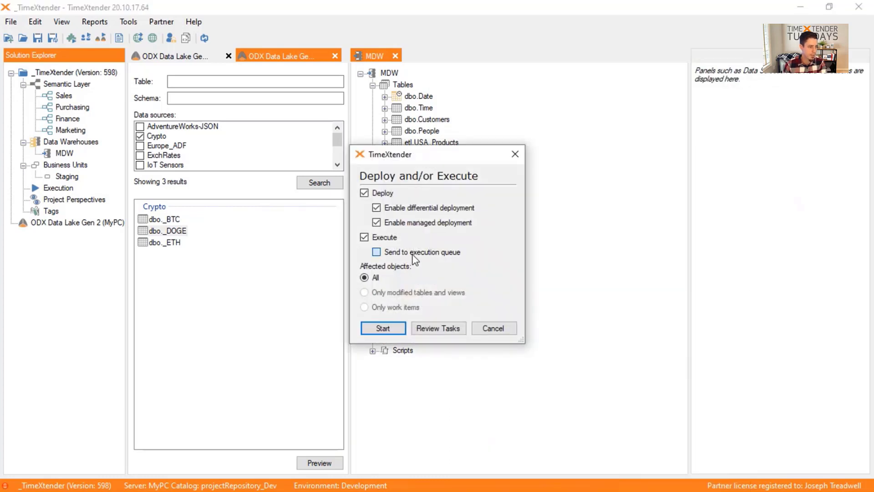
pyautogui.click(376, 253)
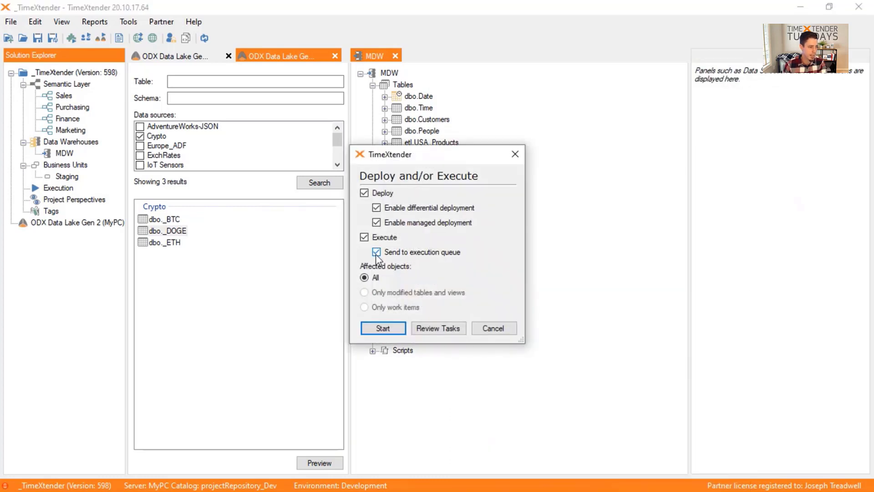
pyautogui.click(386, 331)
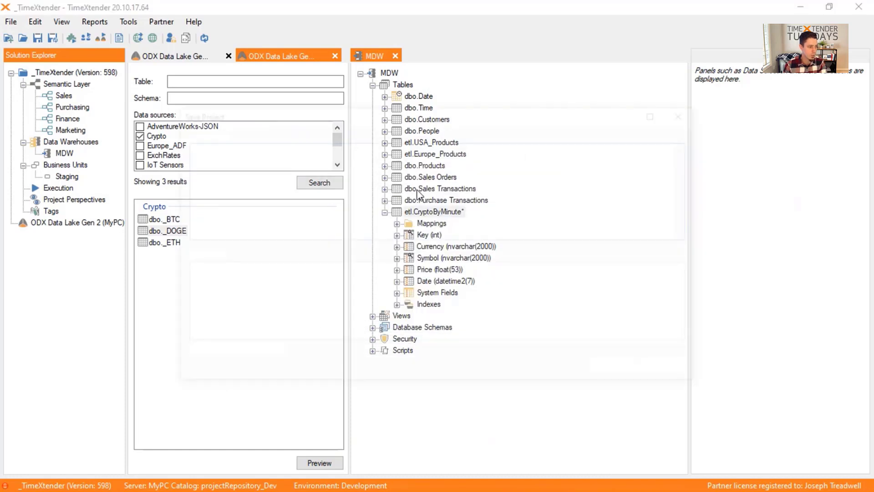
pyautogui.click(625, 370)
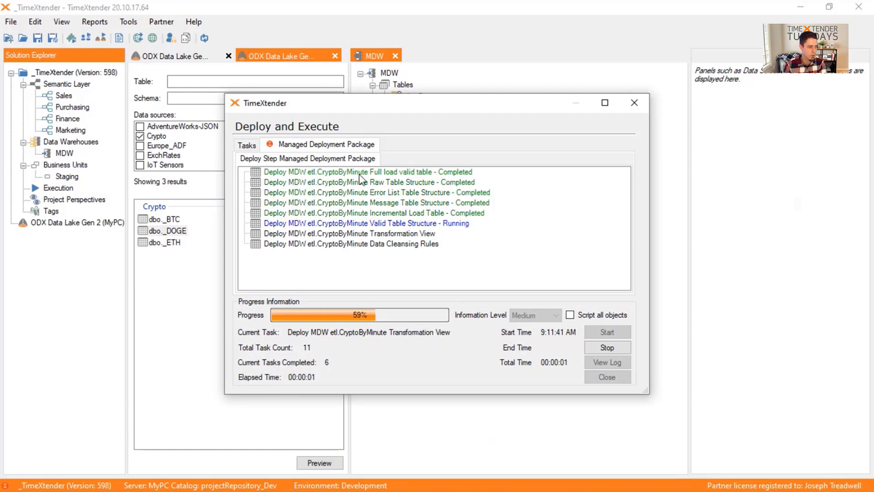
# Step: Check the steps overview on the periodic snapshot slide, return to TimeXtender, and close the Execution Queue window
pyautogui.hotkey('alt', 'Tab')
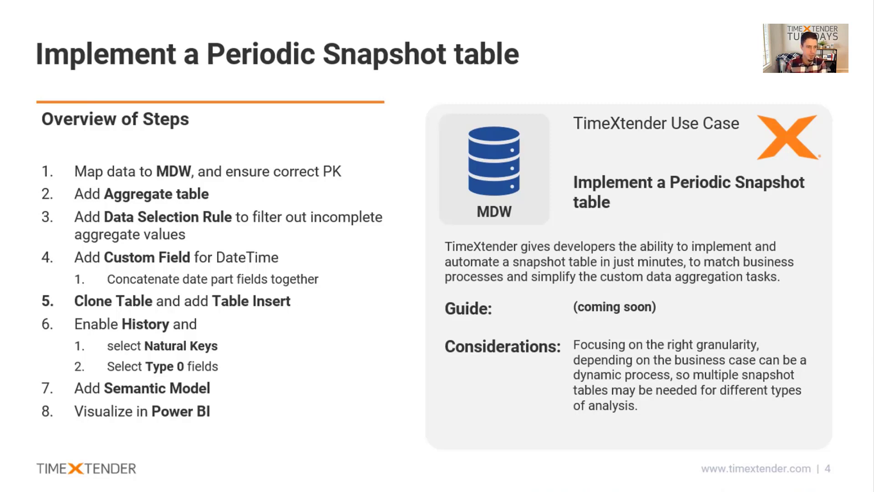
pyautogui.hotkey('alt', 'Tab')
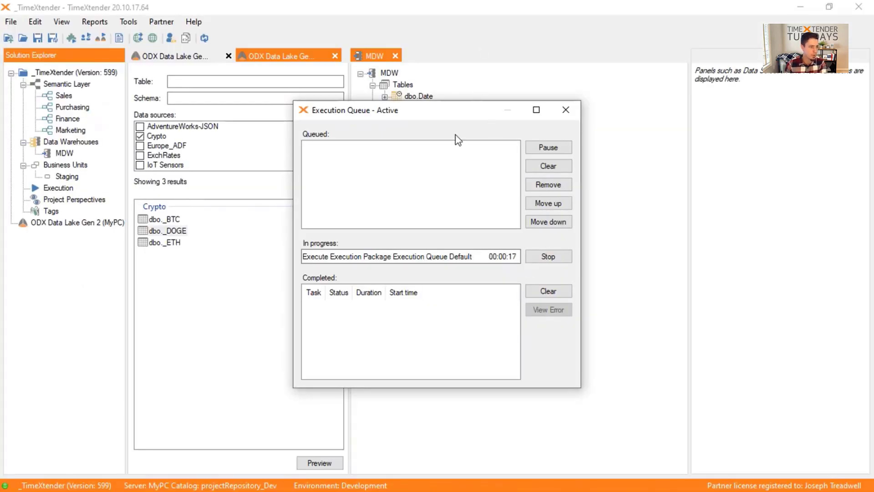
pyautogui.press('Escape')
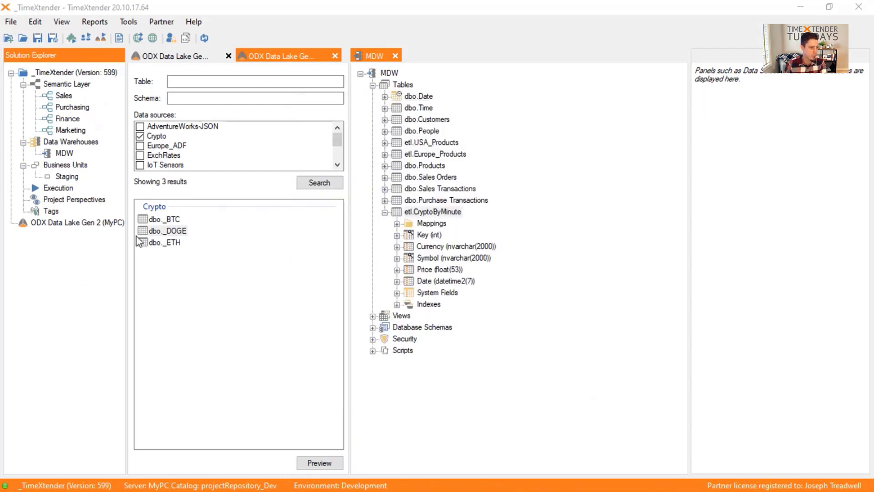
# Step: Start an aggregate table based on CryptoByMinute, enlarge its setup dialog, and name it HourlyCryptoPrice
pyautogui.doubleClick(436, 212)
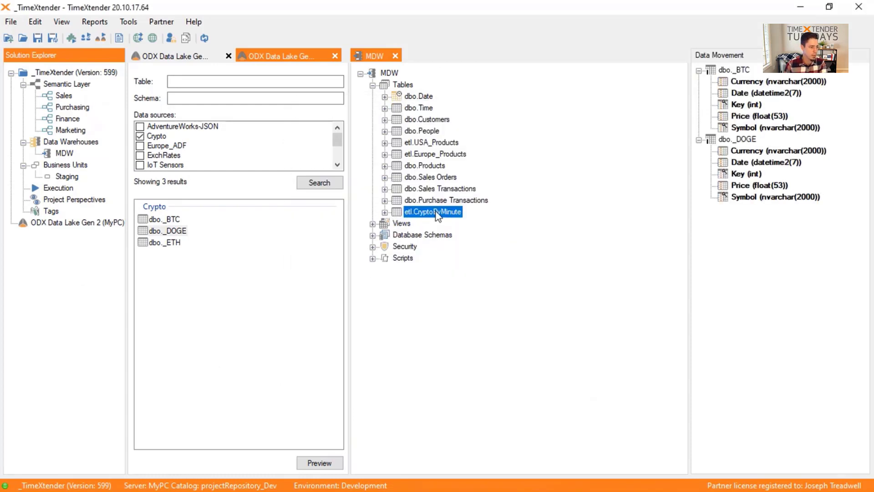
pyautogui.rightClick(436, 211)
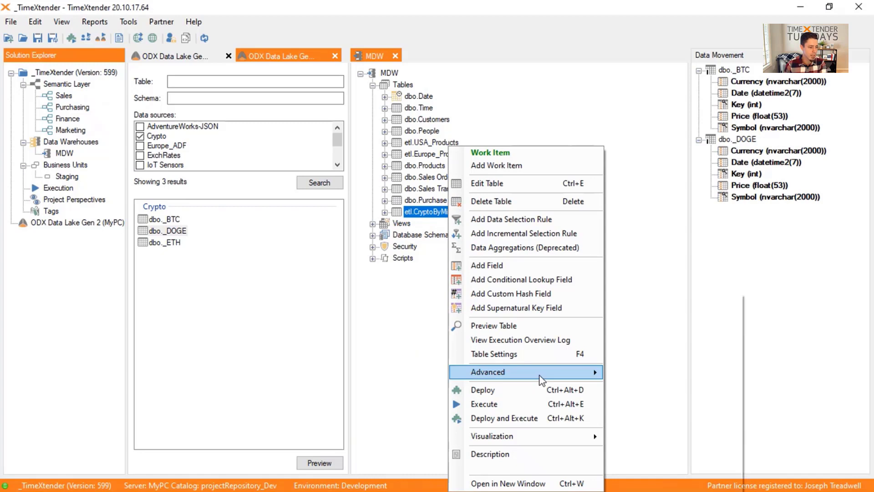
pyautogui.moveTo(541, 380)
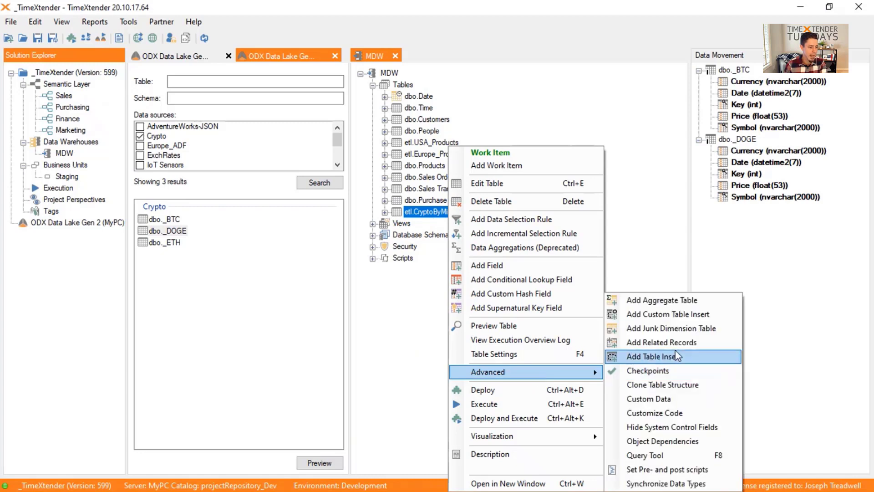
pyautogui.click(680, 298)
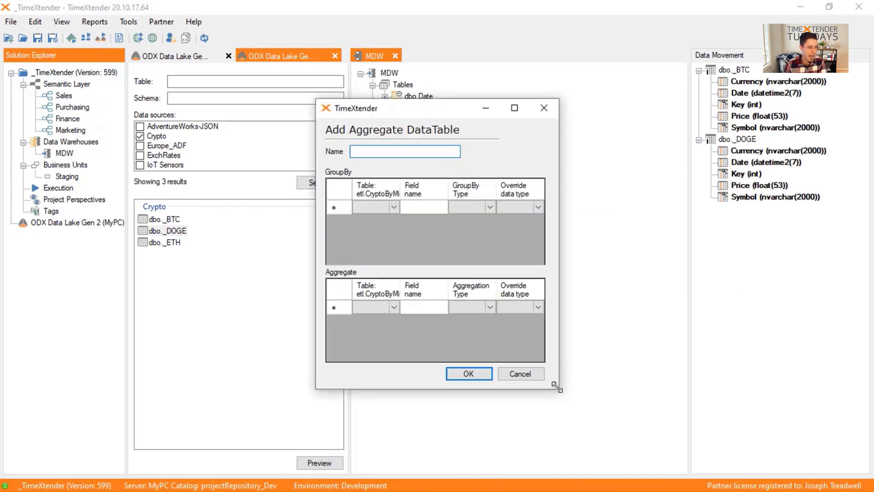
pyautogui.moveTo(557, 386); pyautogui.dragTo(679, 440)
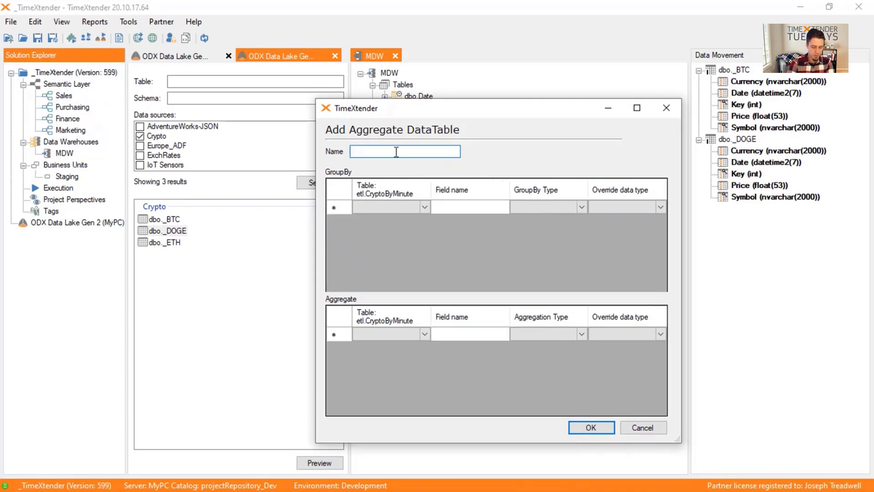
pyautogui.write('Crypt')
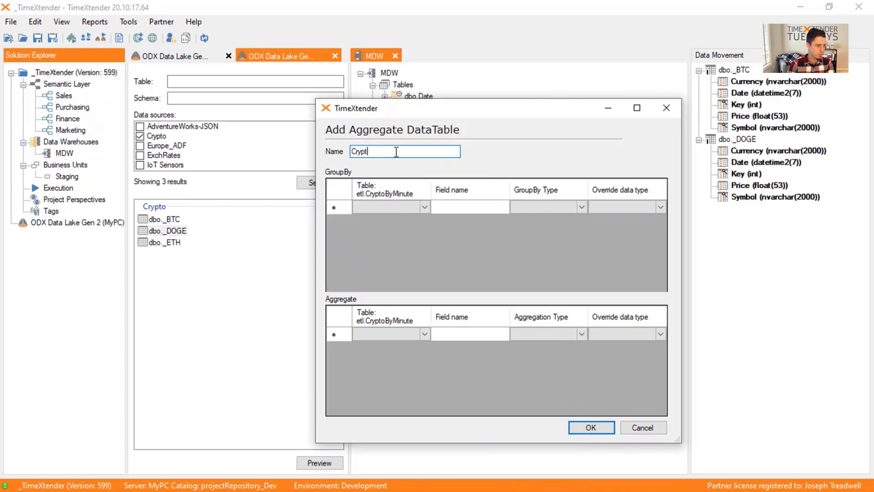
pyautogui.write('oPriceByHour')
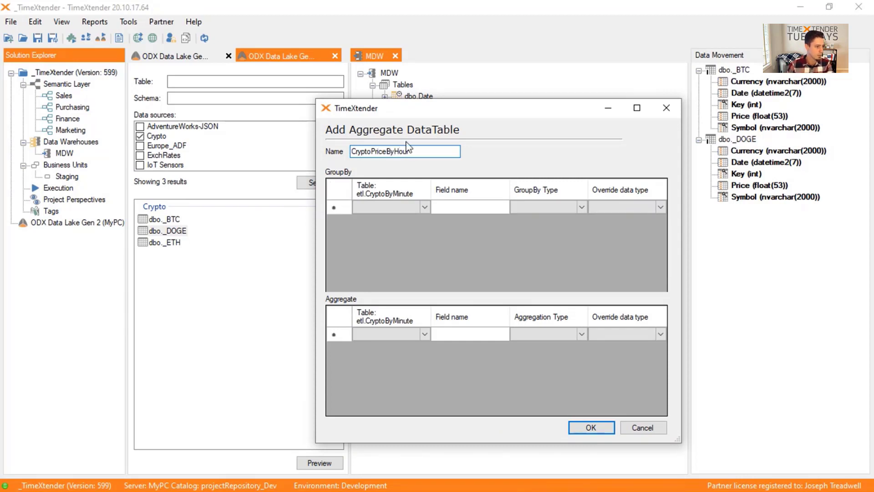
pyautogui.moveTo(410, 151); pyautogui.dragTo(386, 151)
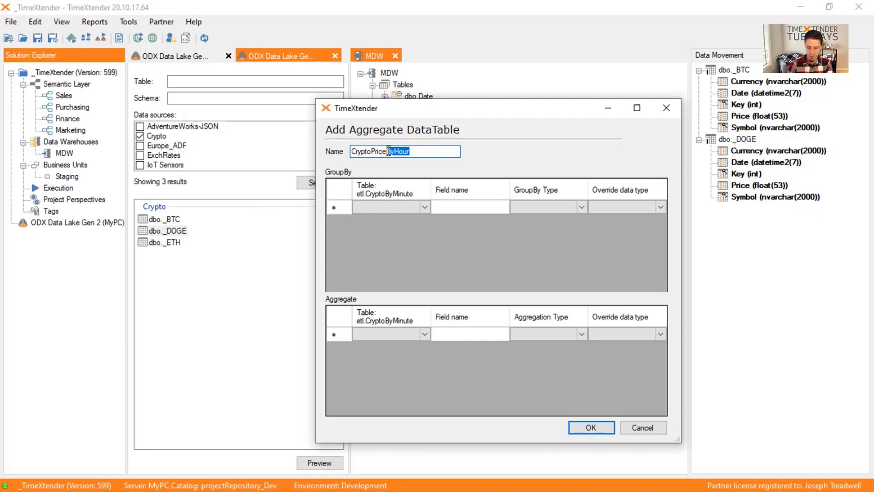
pyautogui.press('BackSpace')
pyautogui.press('Home')
pyautogui.write('Hourly')
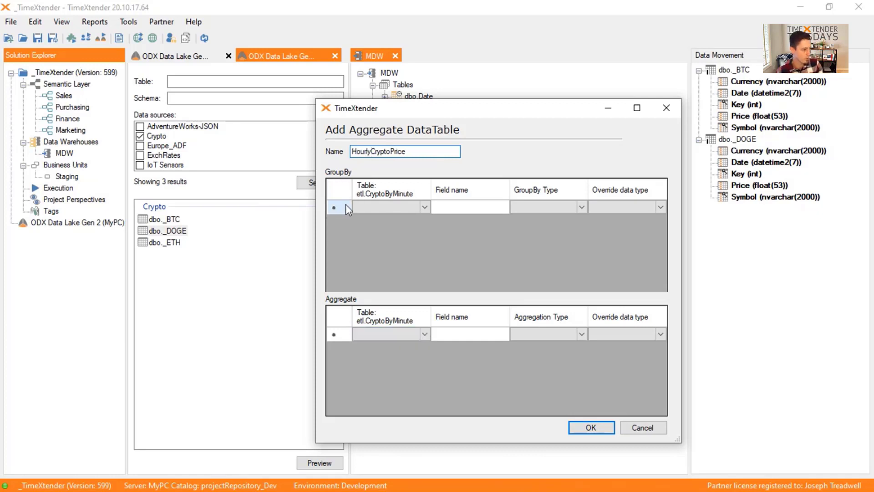
# Step: Add the Symbol field as the first grouping field of the aggregate table, grouped by value
pyautogui.click(383, 207)
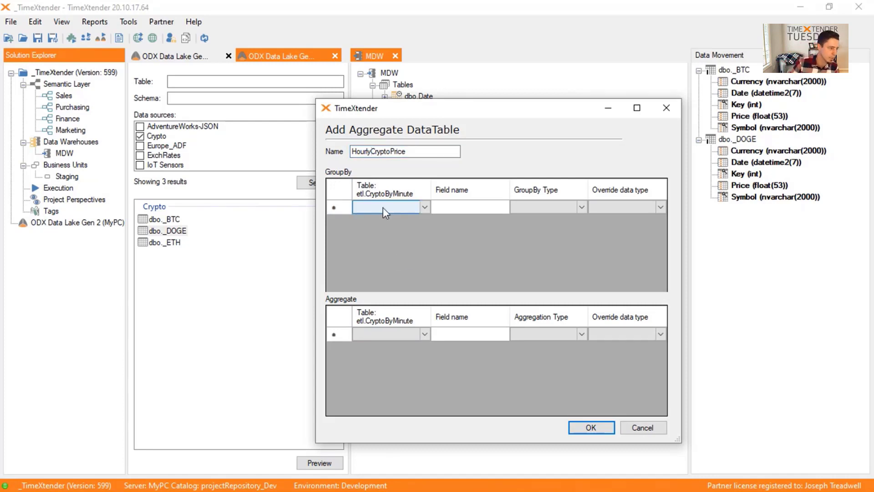
pyautogui.click(391, 217)
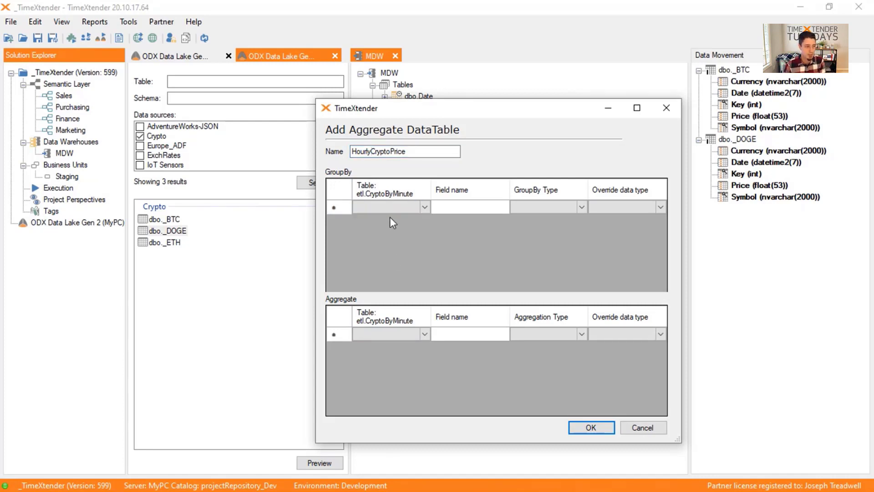
pyautogui.click(410, 208)
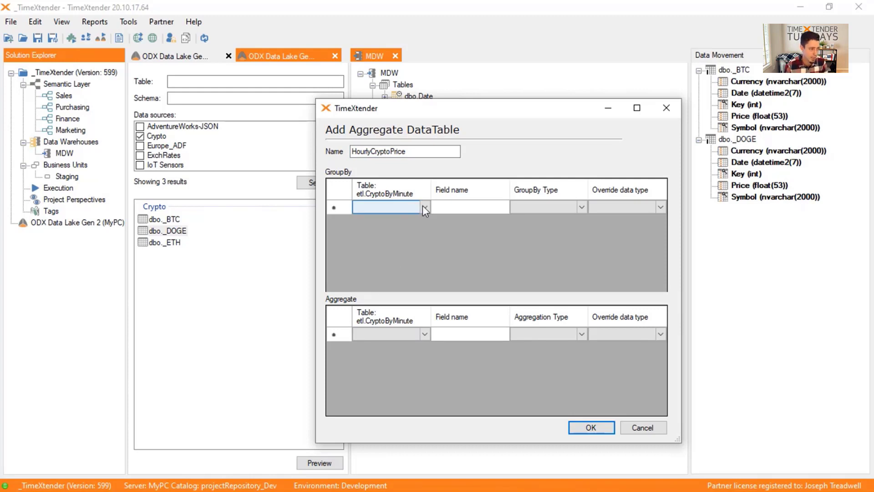
pyautogui.click(423, 206)
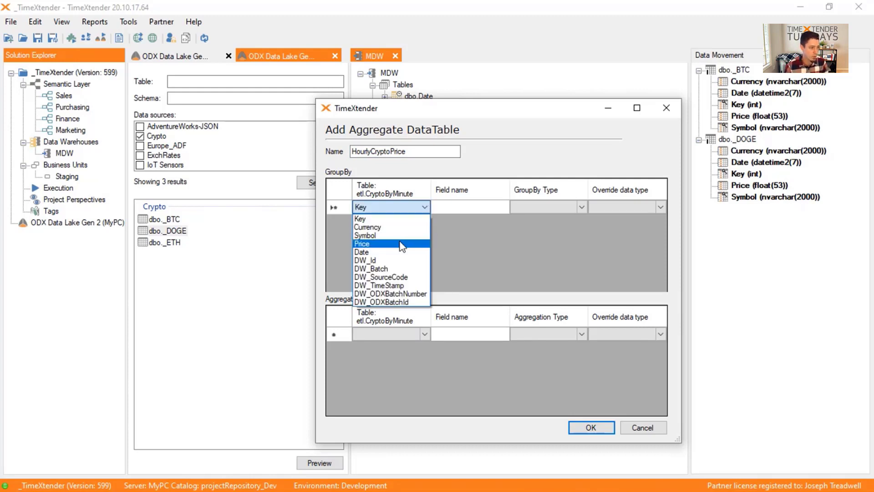
pyautogui.click(373, 236)
pyautogui.click(495, 209)
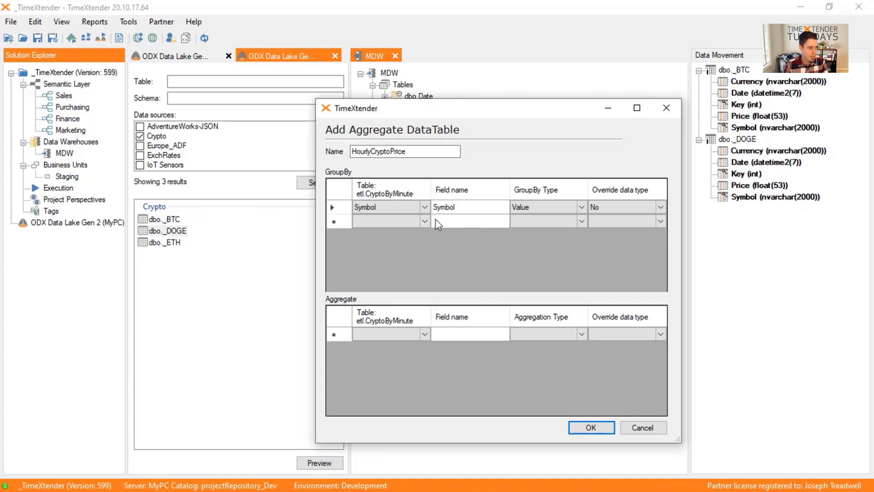
# Step: Add the Date field as a second grouping field and set its grouping type to Hour
pyautogui.click(423, 222)
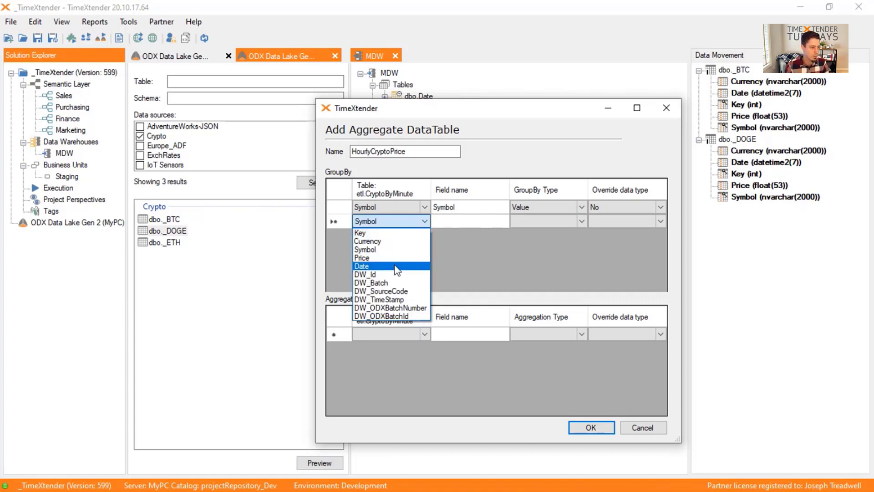
pyautogui.click(369, 266)
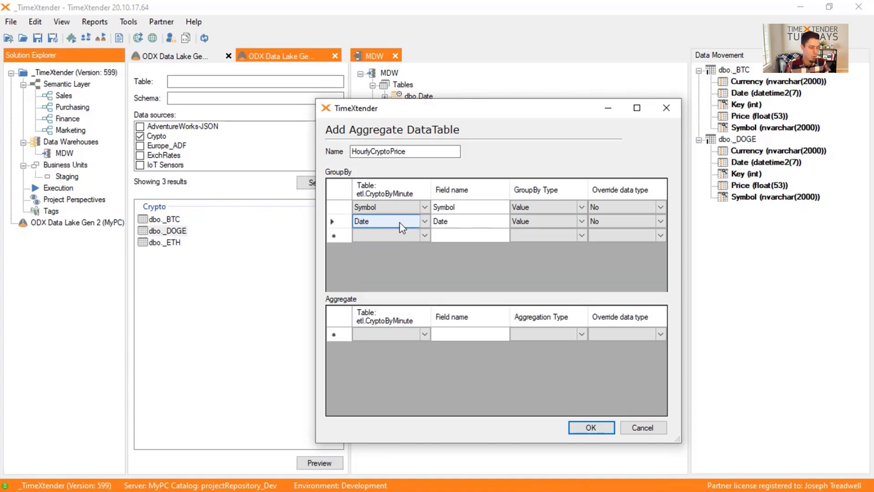
pyautogui.click(556, 223)
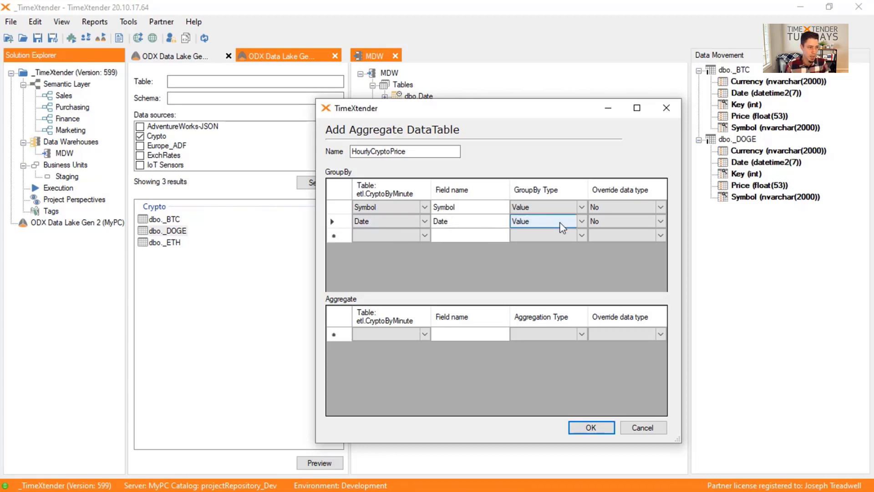
pyautogui.click(562, 223)
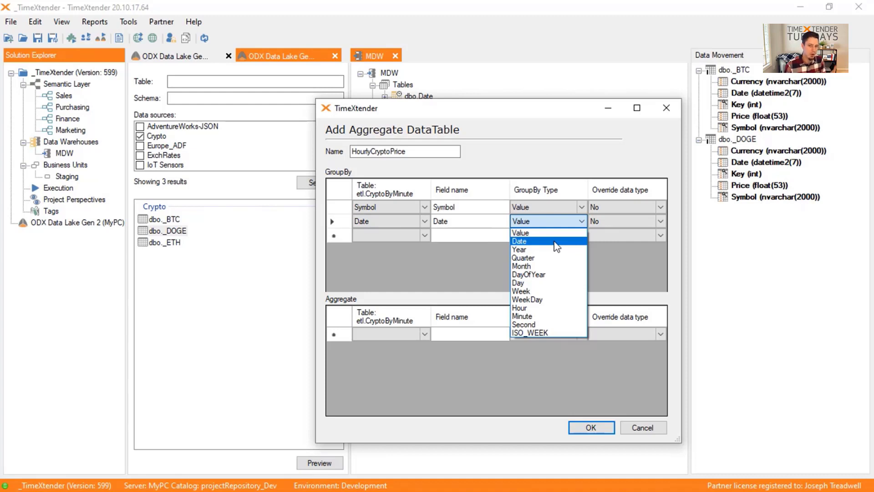
pyautogui.click(556, 309)
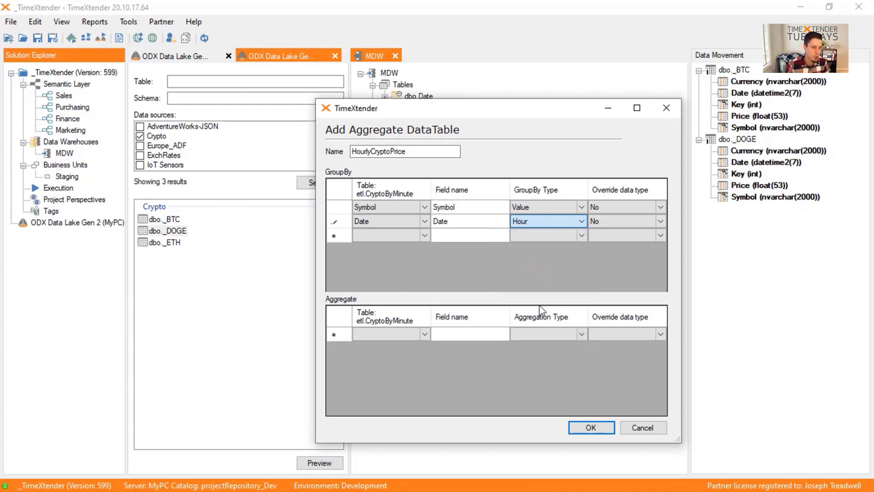
# Step: Change the Date grouping row's type to Year and rename its field Year
pyautogui.click(535, 220)
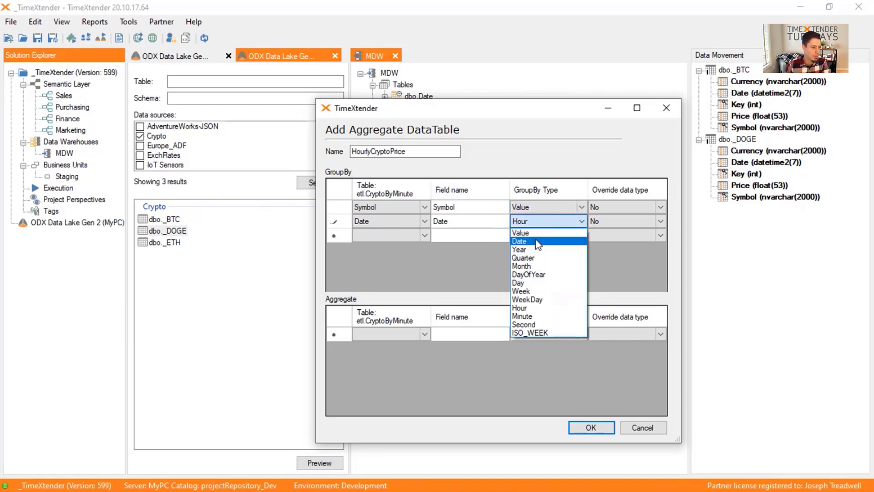
pyautogui.click(528, 250)
pyautogui.click(463, 223)
pyautogui.click(465, 221)
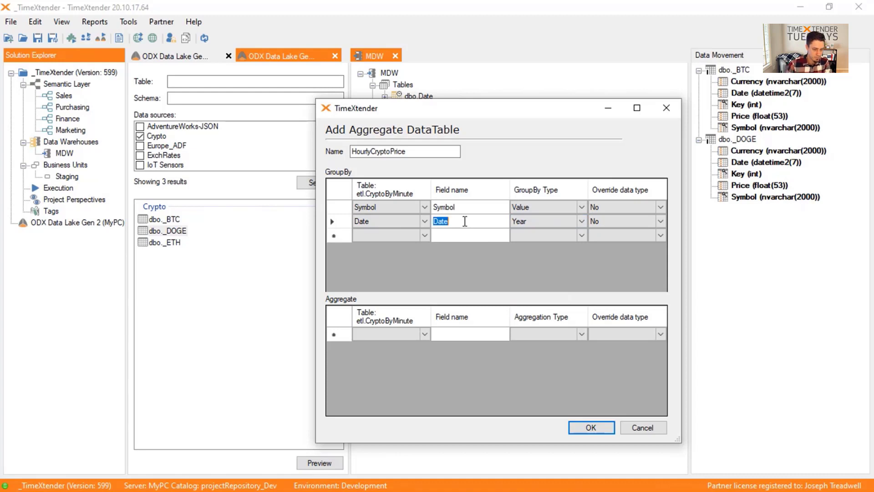
pyautogui.write('Year')
pyautogui.press('Tab')
pyautogui.press('Tab')
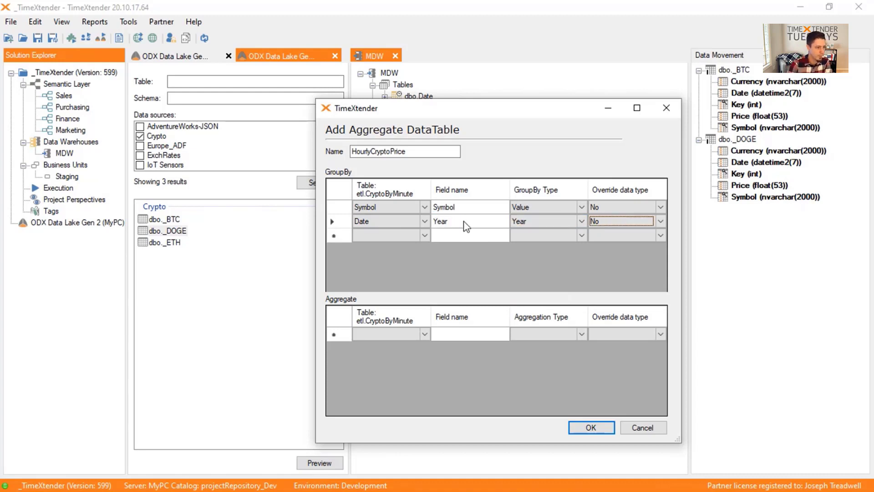
# Step: Add another Date grouping row with the field name Month and the grouping type Month
pyautogui.press('Tab')
pyautogui.press('Down')
pyautogui.press('Down')
pyautogui.press('Tab')
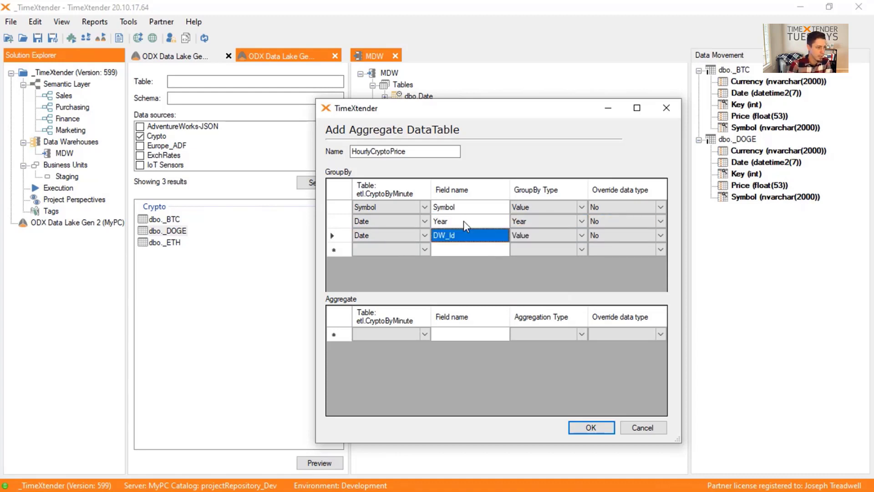
pyautogui.write('Month')
pyautogui.press('Tab')
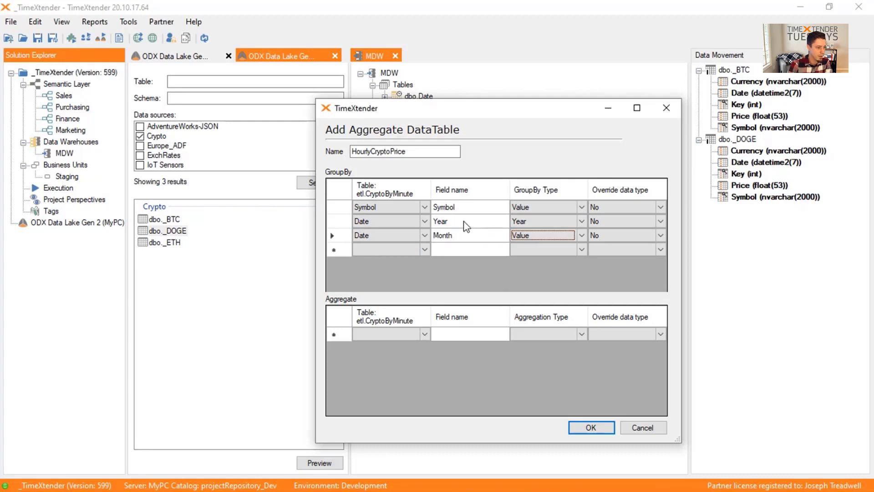
pyautogui.press('m')
pyautogui.press('Tab')
# Step: Add a Date grouping row with the field name Day and the grouping type Day
pyautogui.press('Tab')
pyautogui.press('Down')
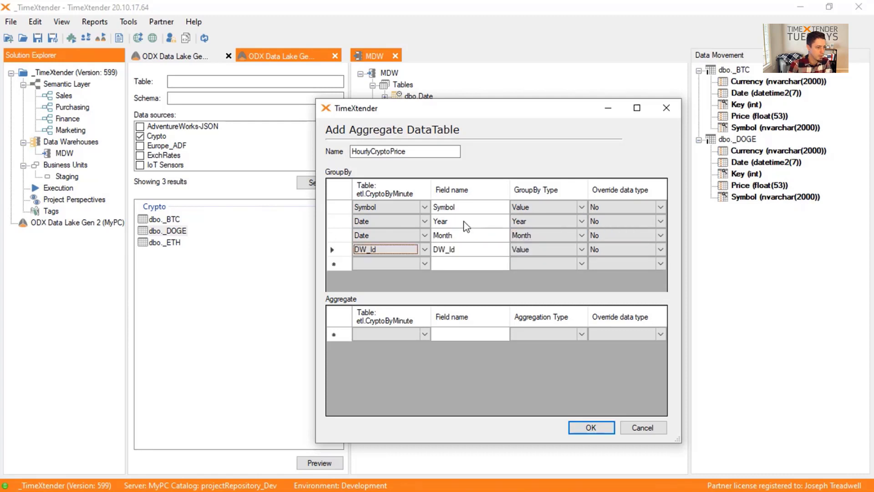
pyautogui.press('Tab')
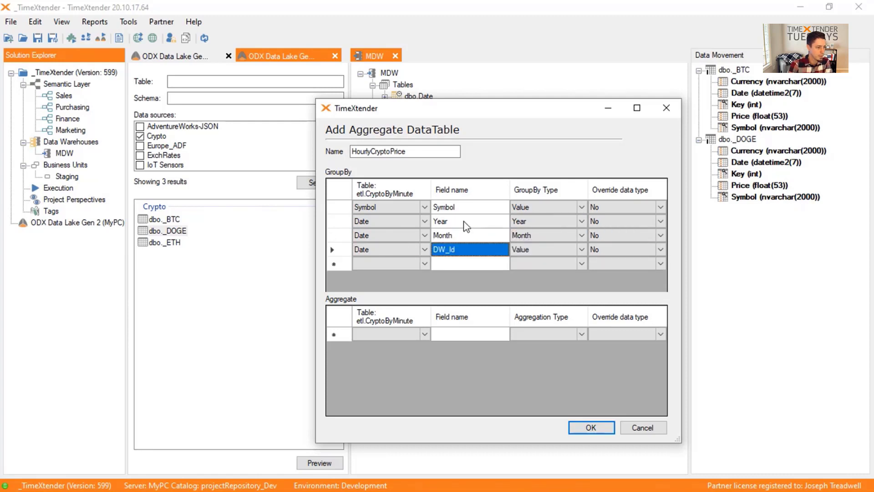
pyautogui.write('Day')
pyautogui.press('Tab')
pyautogui.press('d')
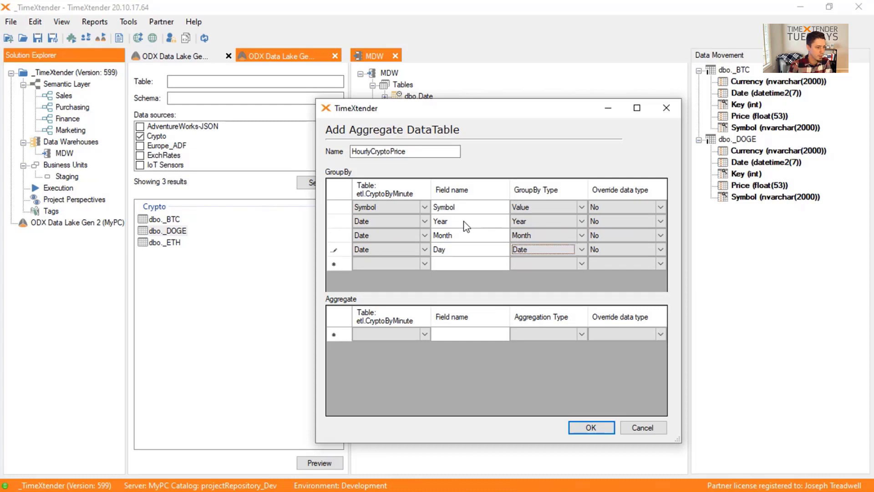
pyautogui.click(551, 250)
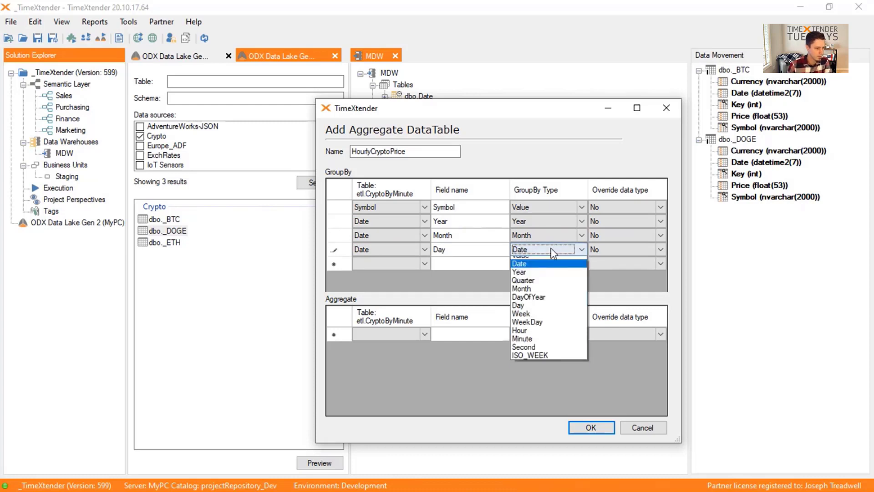
pyautogui.click(540, 305)
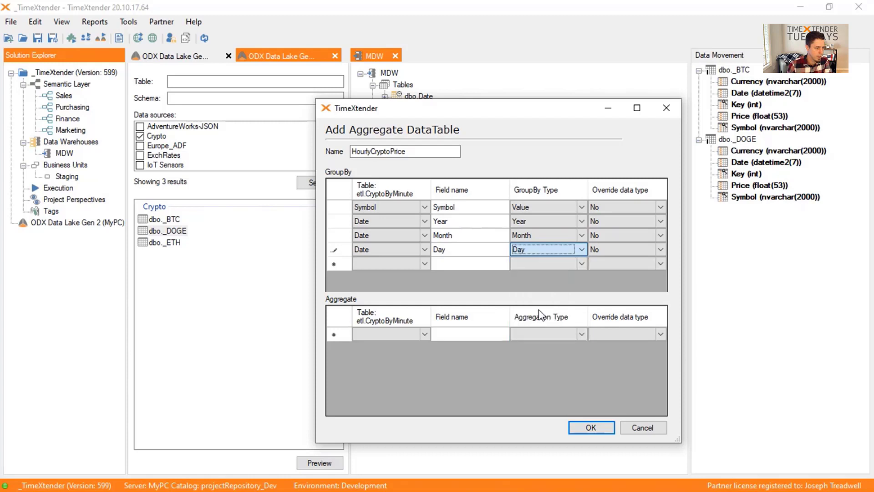
# Step: Add a Date grouping row with the grouping type Hour and the field name Hour
pyautogui.click(416, 259)
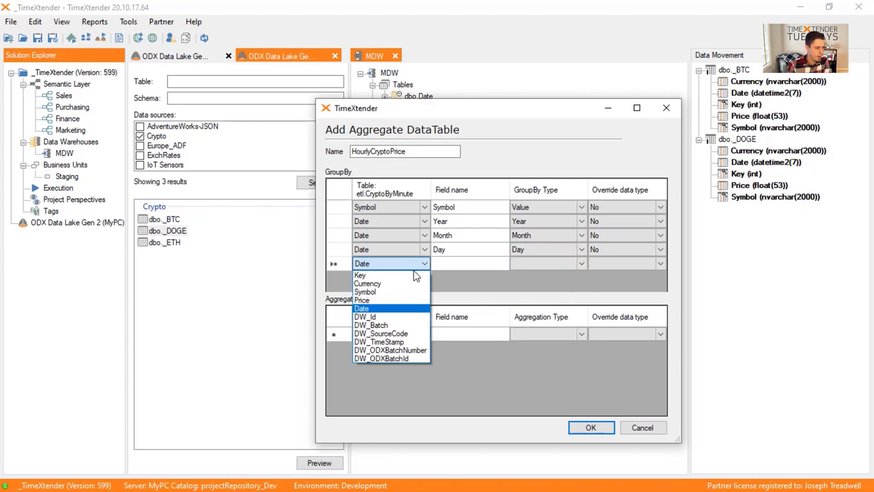
pyautogui.click(394, 309)
pyautogui.click(559, 264)
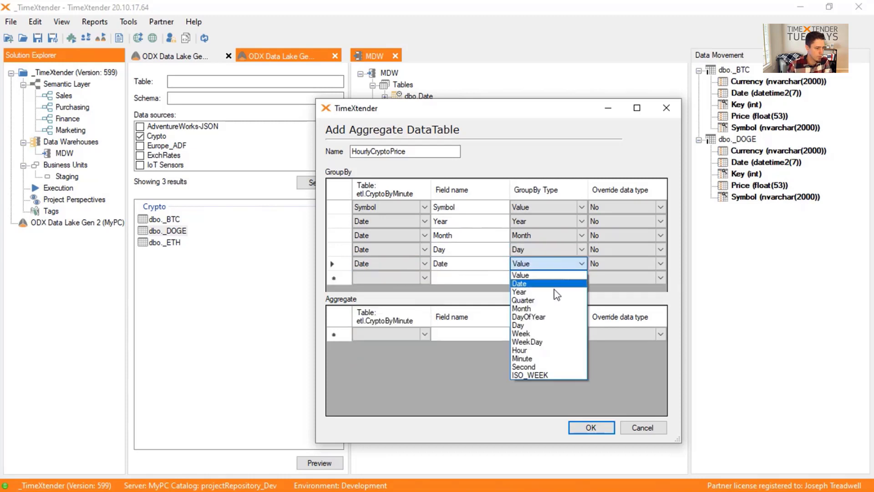
pyautogui.click(547, 357)
pyautogui.click(457, 262)
pyautogui.click(458, 263)
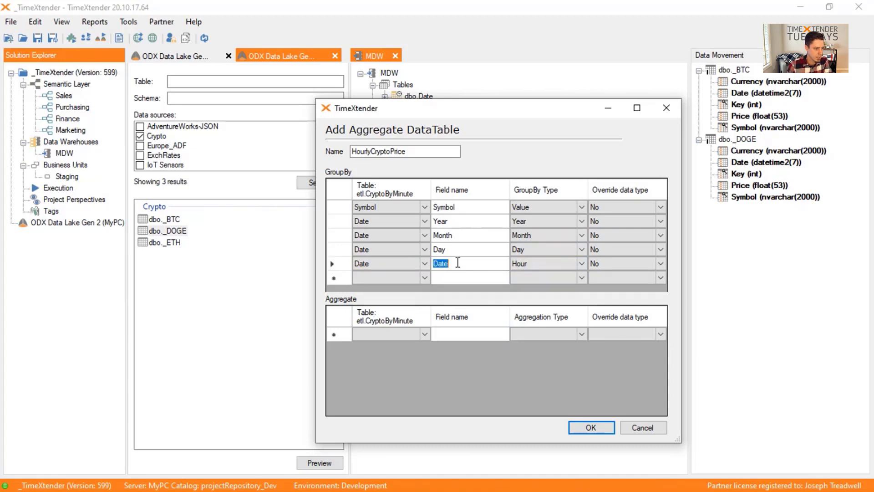
pyautogui.write('Hour')
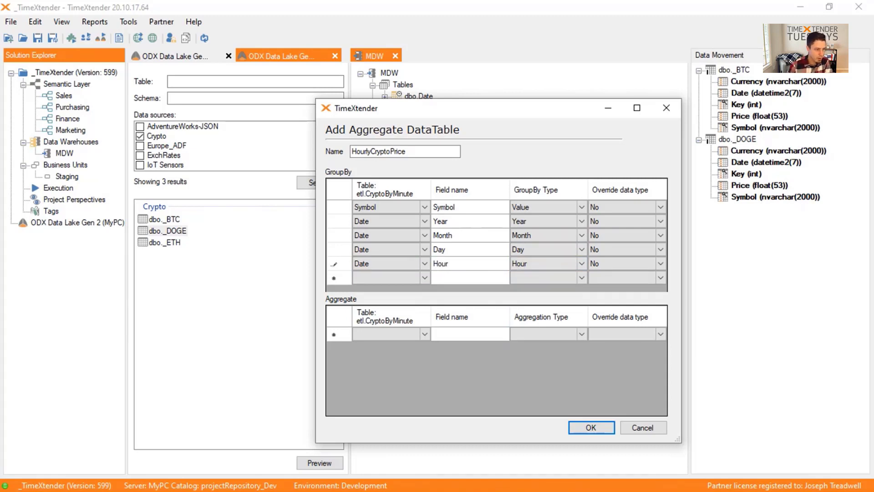
pyautogui.press('Tab')
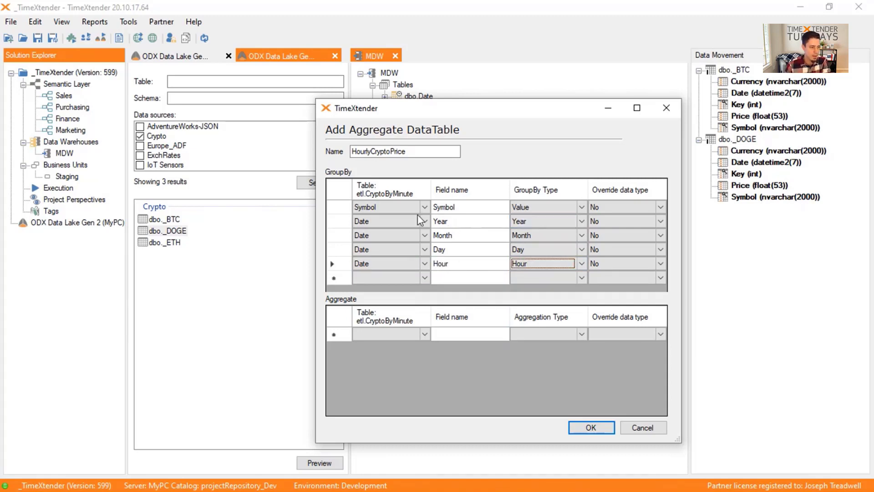
# Step: Add the Price field to the aggregates with Average as its aggregation type
pyautogui.click(405, 335)
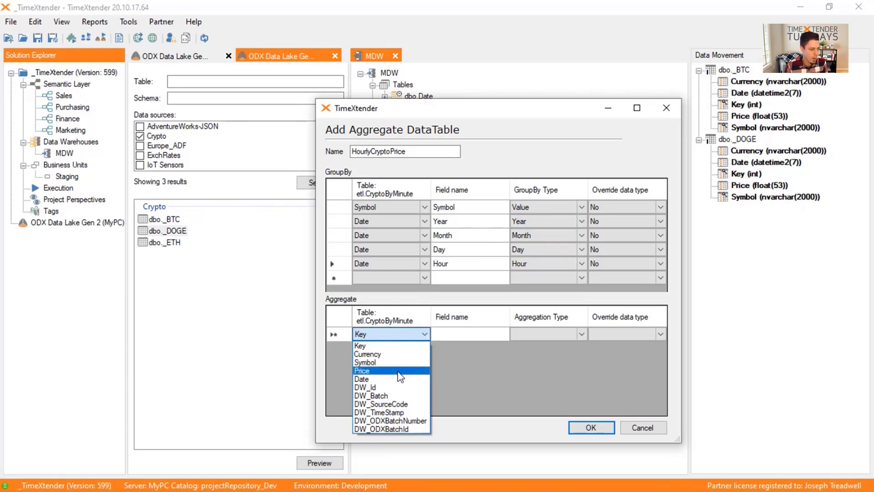
pyautogui.click(368, 371)
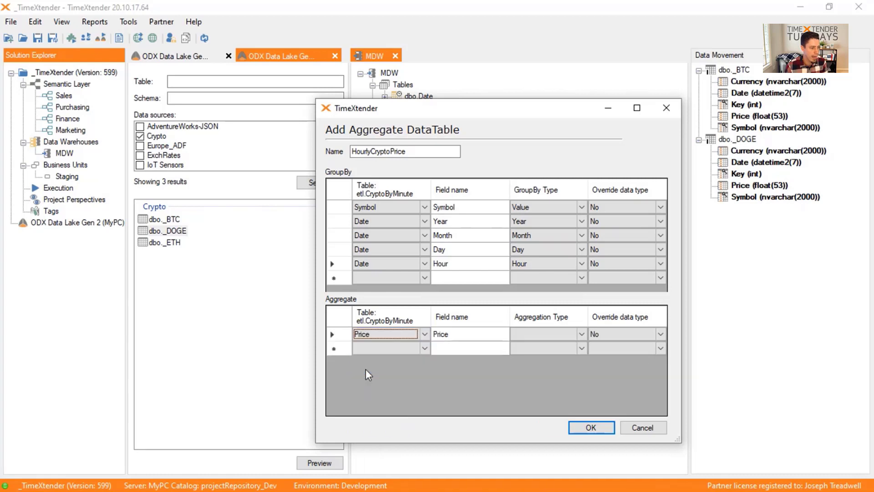
pyautogui.click(544, 335)
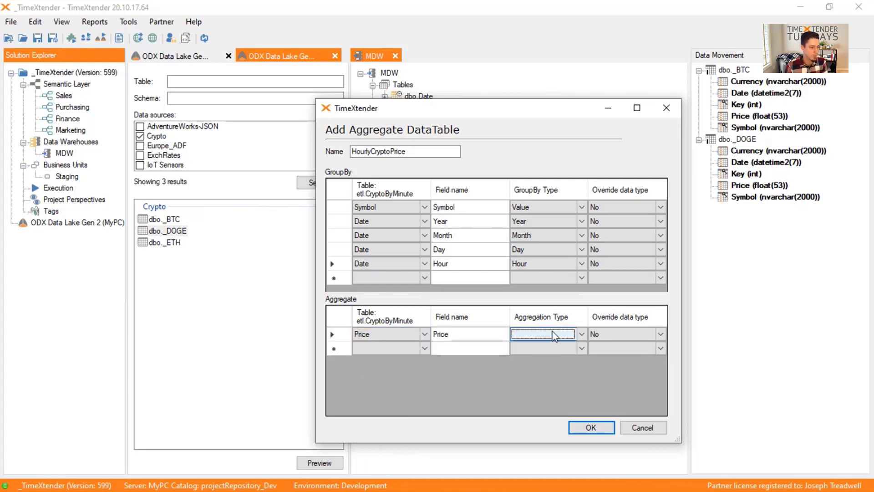
pyautogui.click(554, 335)
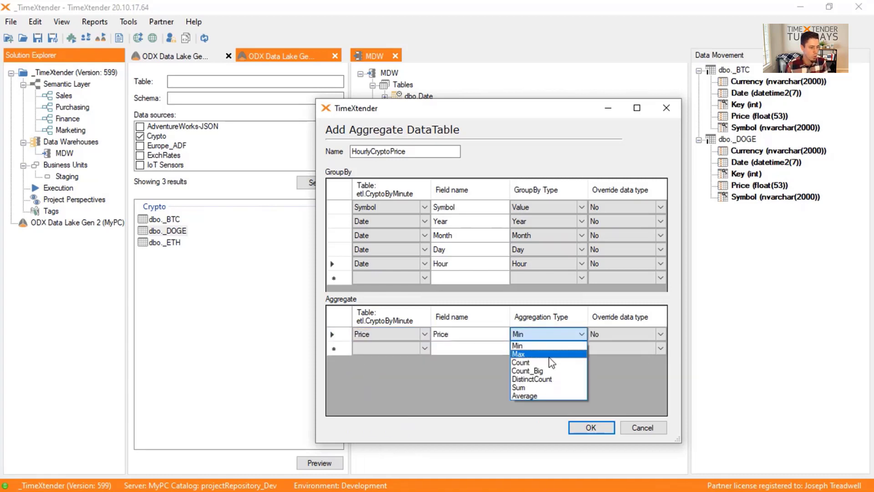
pyautogui.click(539, 396)
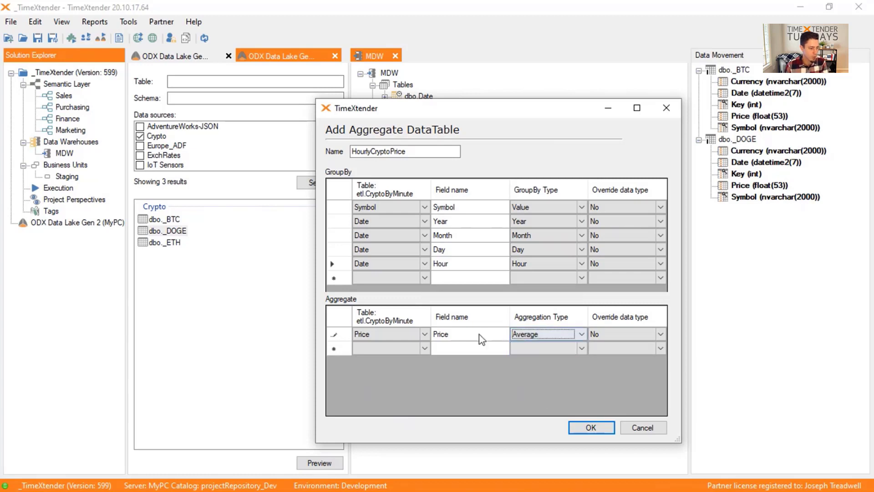
pyautogui.click(435, 338)
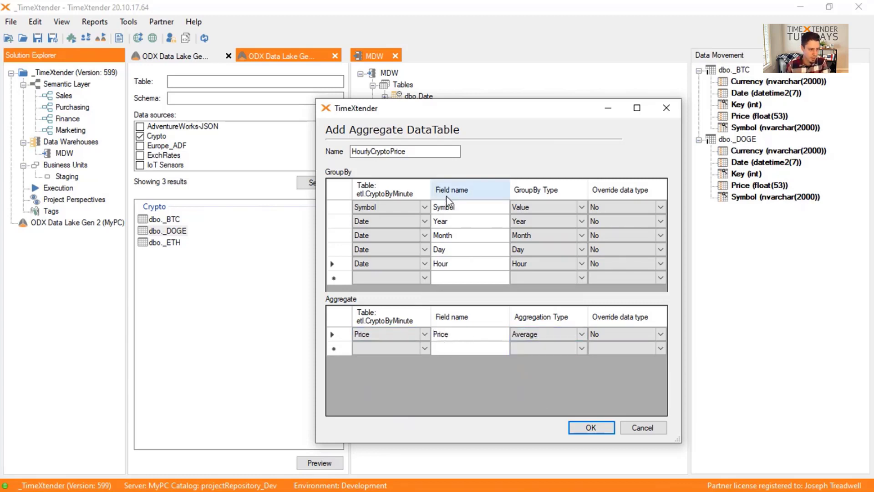
pyautogui.click(513, 349)
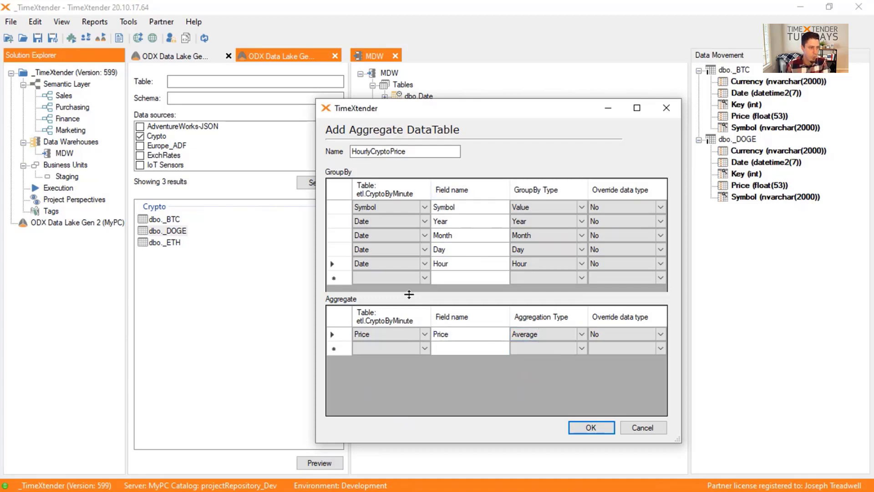
# Step: Add a second Price aggregate with the field name MinPrice and the aggregation type Min
pyautogui.click(416, 348)
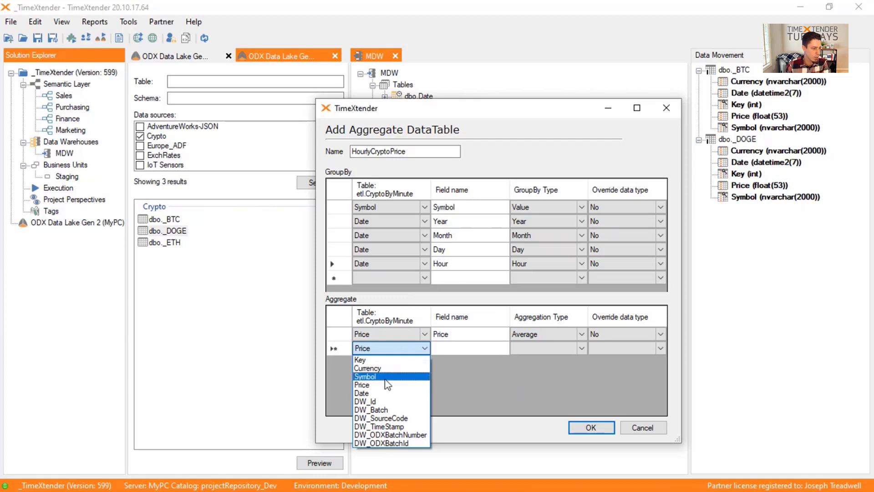
pyautogui.click(388, 385)
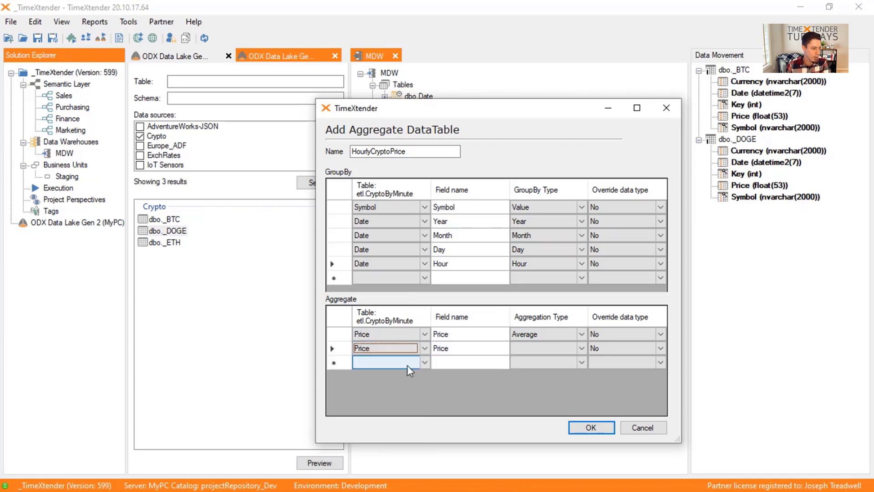
pyautogui.click(458, 349)
pyautogui.click(458, 349)
pyautogui.write('Min')
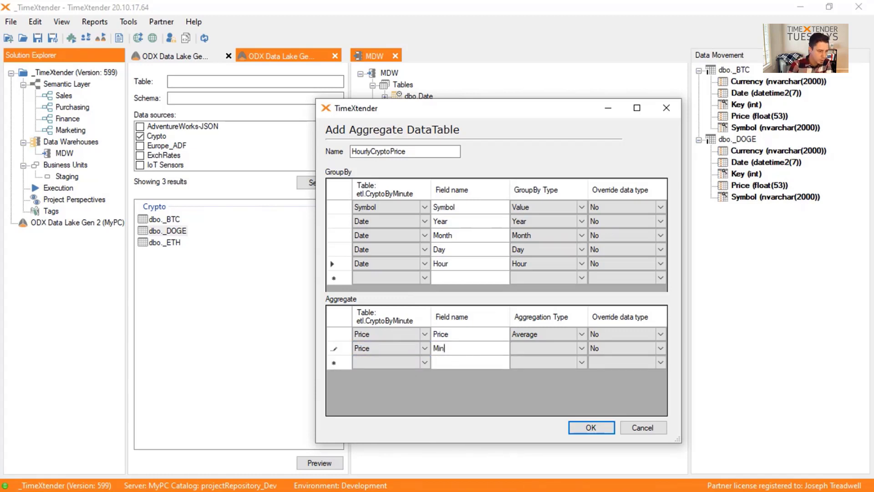
pyautogui.write('Price')
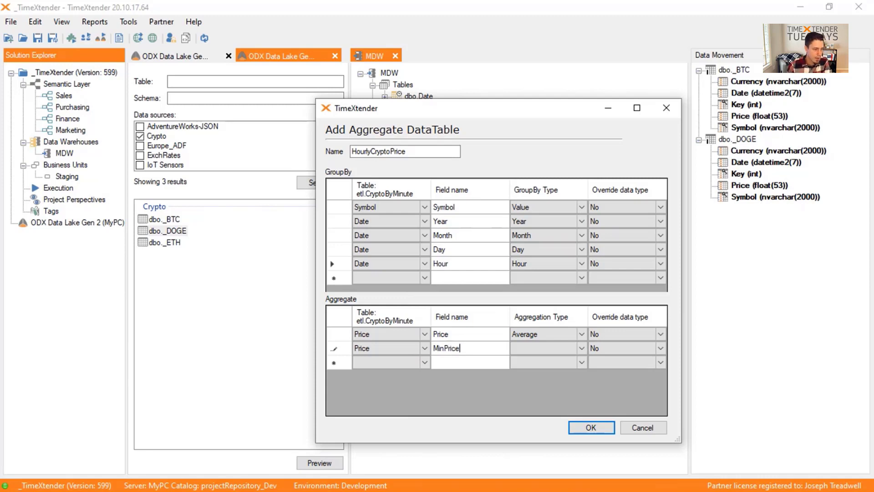
pyautogui.press('Tab')
pyautogui.click(582, 348)
pyautogui.click(547, 361)
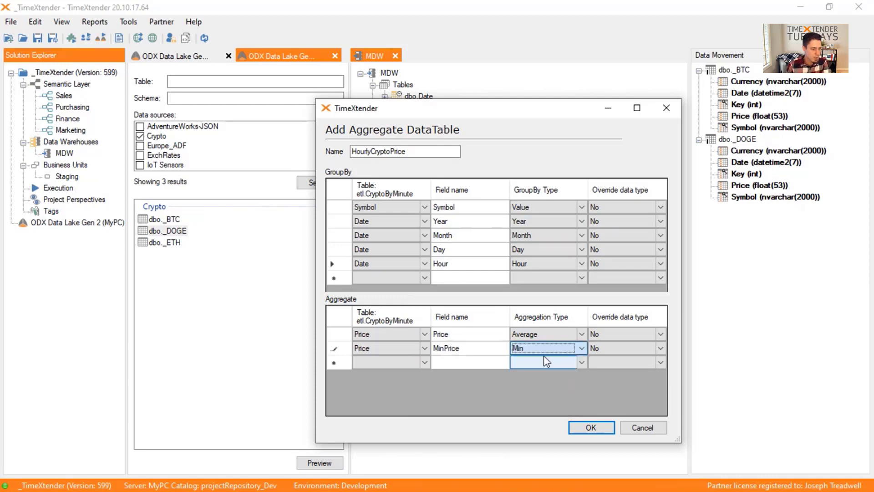
# Step: Add another Price aggregate with the field name MaxPrice and the aggregation type Max
pyautogui.click(425, 361)
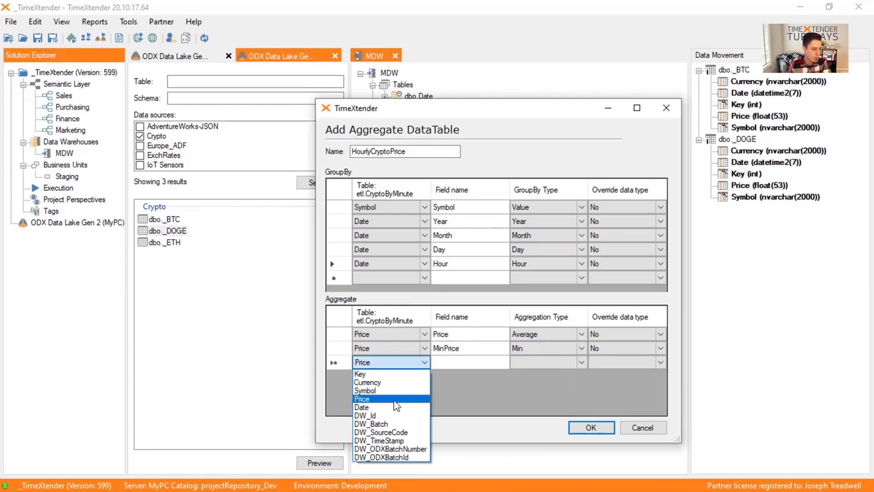
pyautogui.click(396, 400)
pyautogui.click(436, 363)
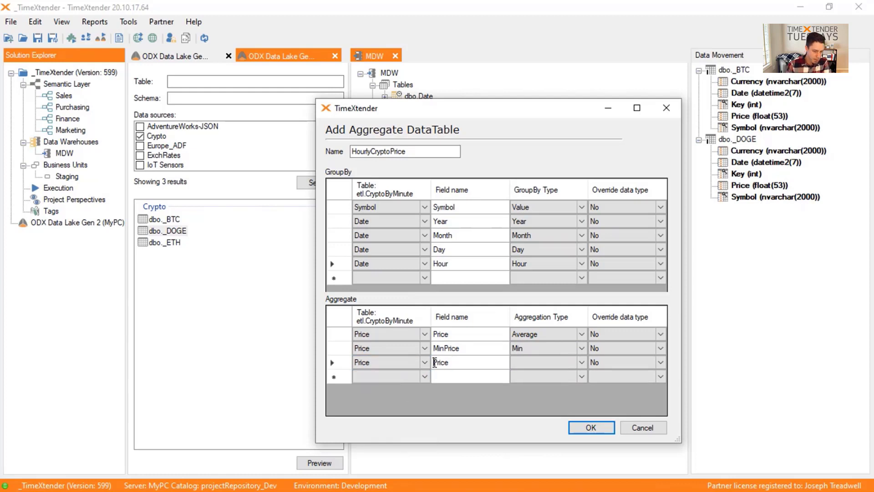
pyautogui.write('Max')
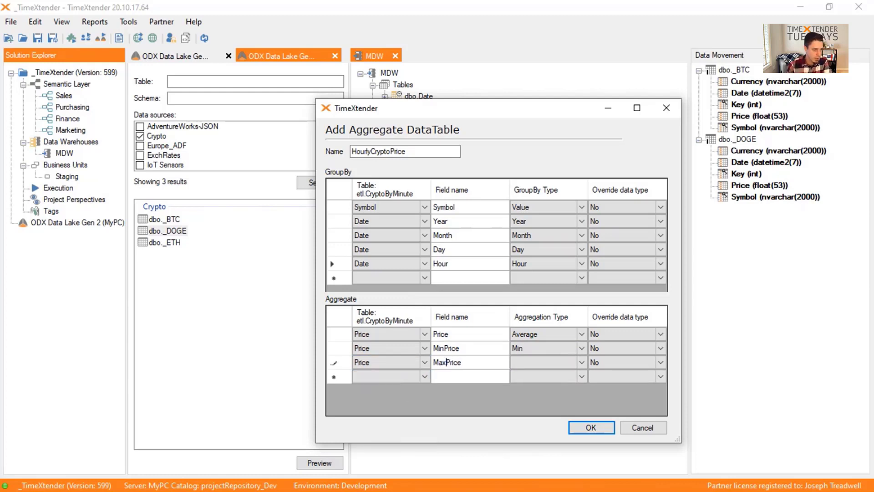
pyautogui.click(571, 363)
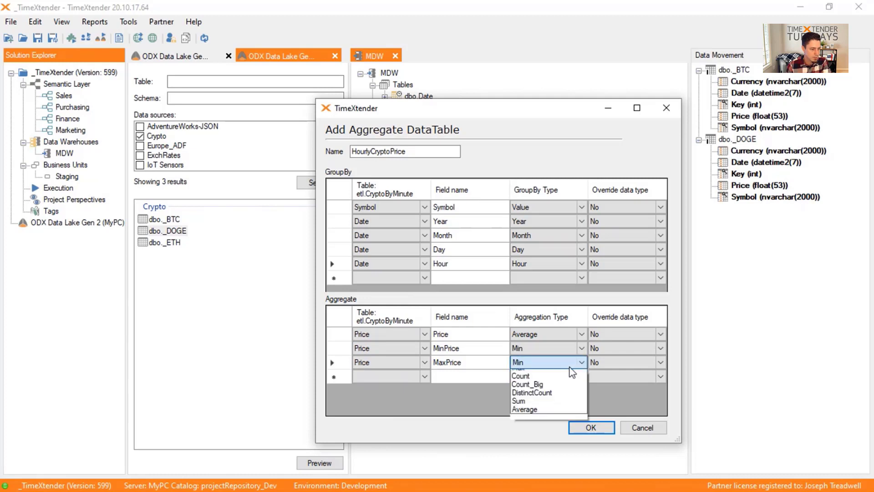
pyautogui.click(569, 370)
pyautogui.click(498, 381)
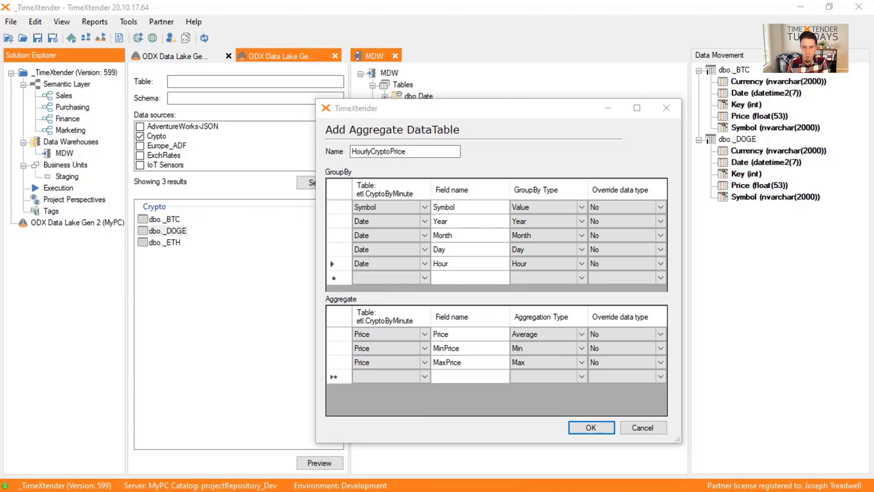
# Step: Add a Currency row to the groupings with the grouping type Value
pyautogui.click(395, 281)
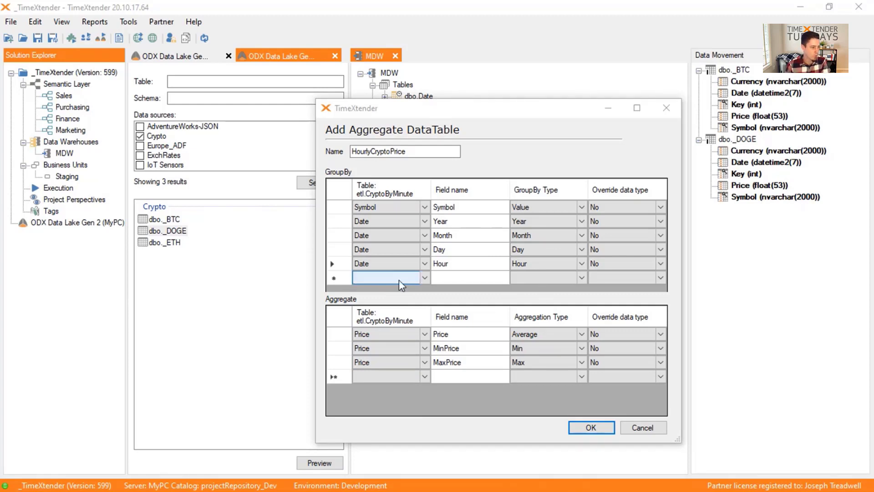
pyautogui.click(399, 279)
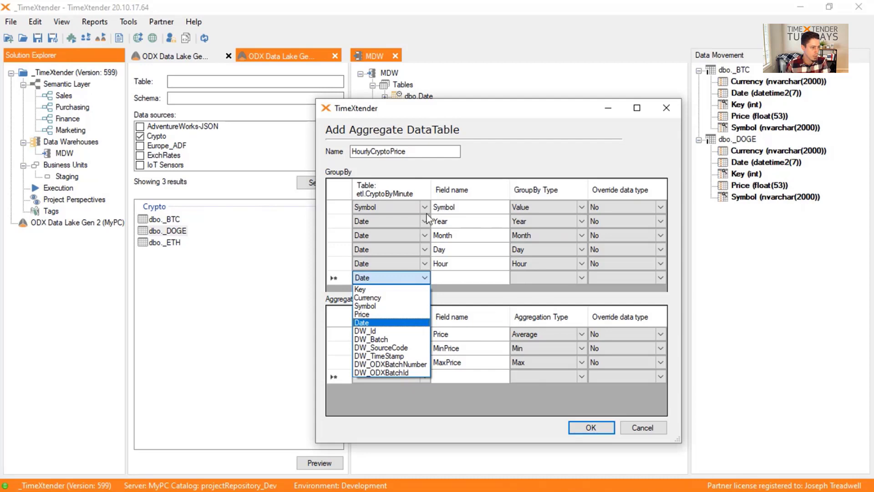
pyautogui.click(380, 297)
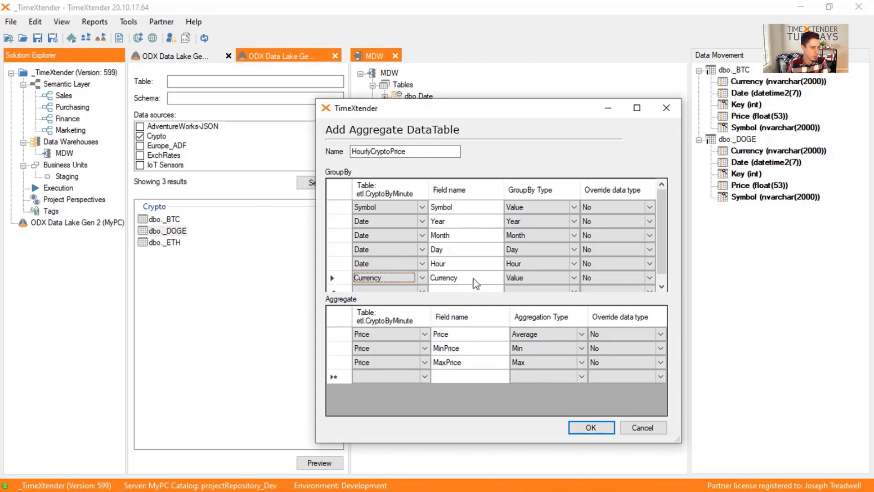
pyautogui.click(551, 280)
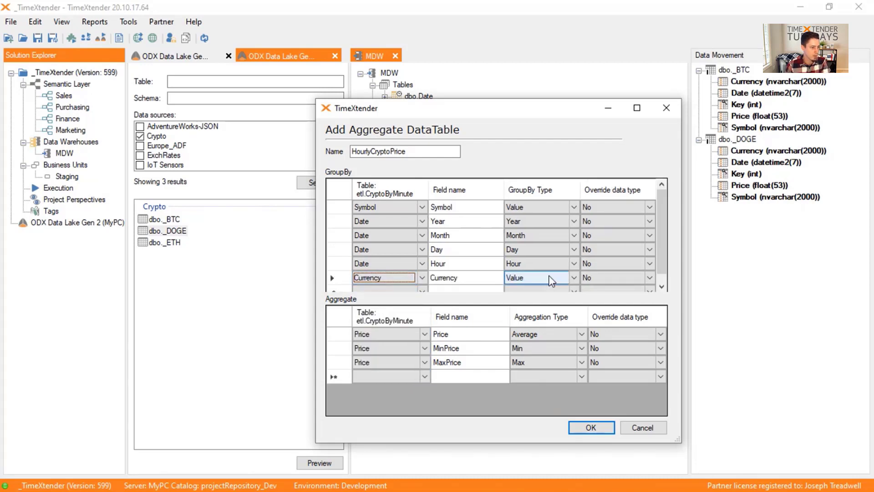
# Step: Create the HourlyCryptoPrice aggregate table from the defined groupings and aggregates, and expand it in the MDW tables to list its fields
pyautogui.scroll(-1, 446, 269)
pyautogui.scroll(1, 446, 268)
pyautogui.scroll(-1, 450, 273)
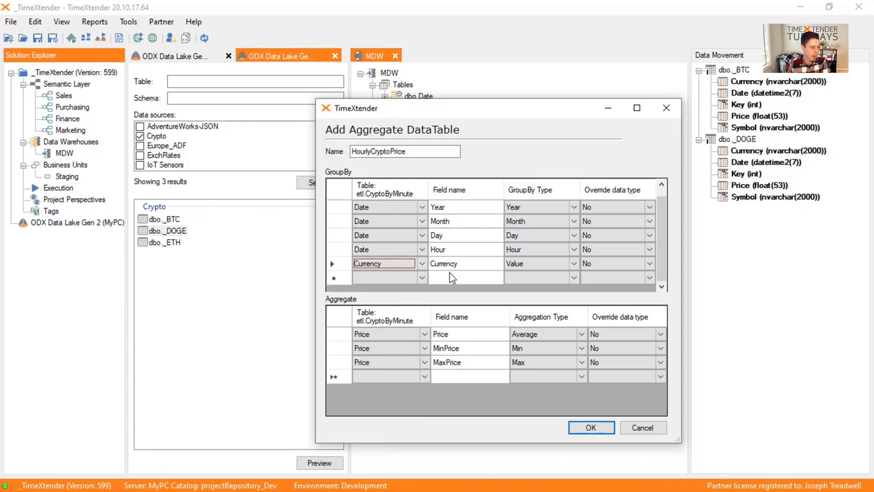
pyautogui.scroll(1, 449, 273)
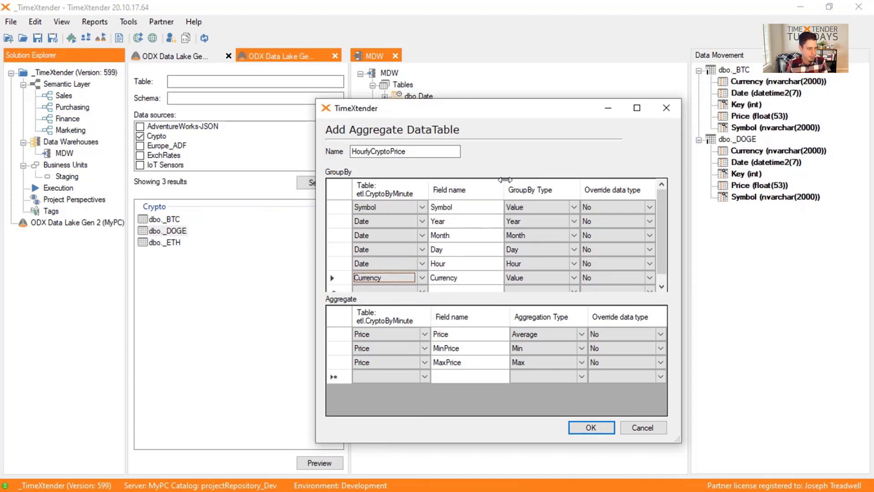
pyautogui.scroll(-1, 482, 255)
pyautogui.scroll(1, 474, 275)
pyautogui.scroll(-1, 472, 278)
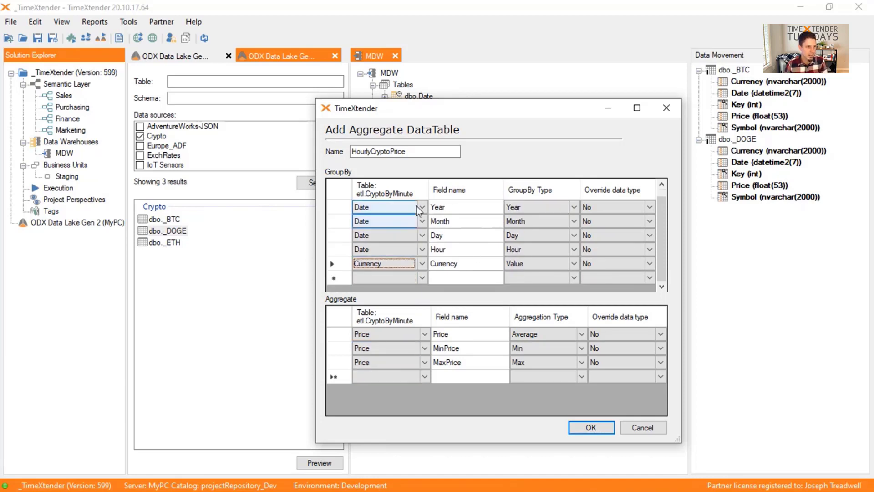
pyautogui.click(592, 428)
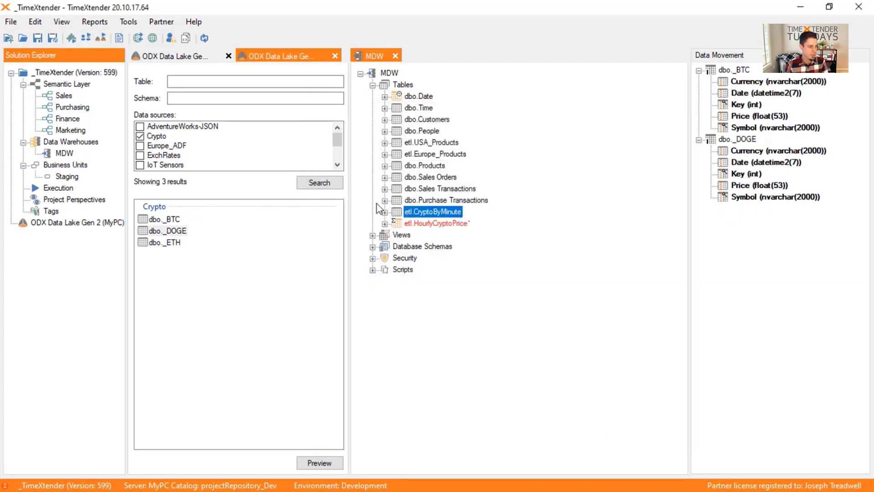
pyautogui.click(385, 223)
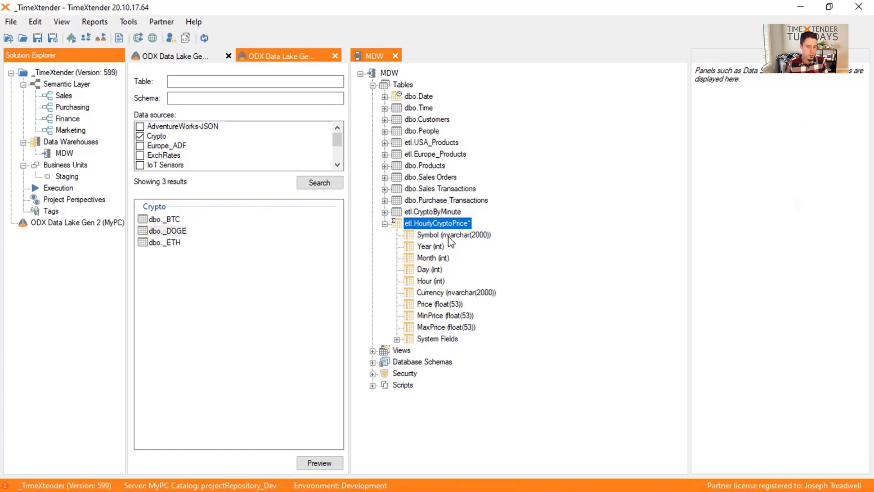
# Step: Add a custom data selection rule to HourlyCryptoPrice requiring [Date] < the current hour, with CAST, CONCAT and DATEPART of GETDATE() plus ':00:00' AS DATETIME
pyautogui.rightClick(439, 224)
pyautogui.click(566, 239)
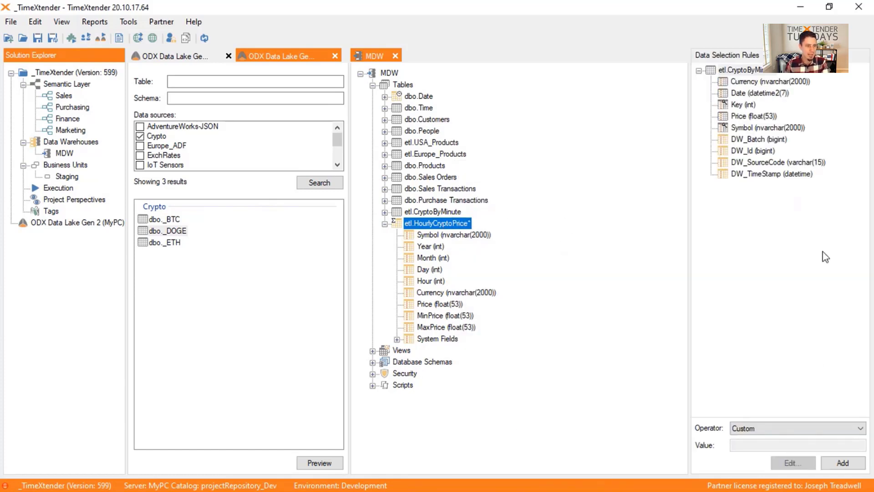
pyautogui.click(840, 463)
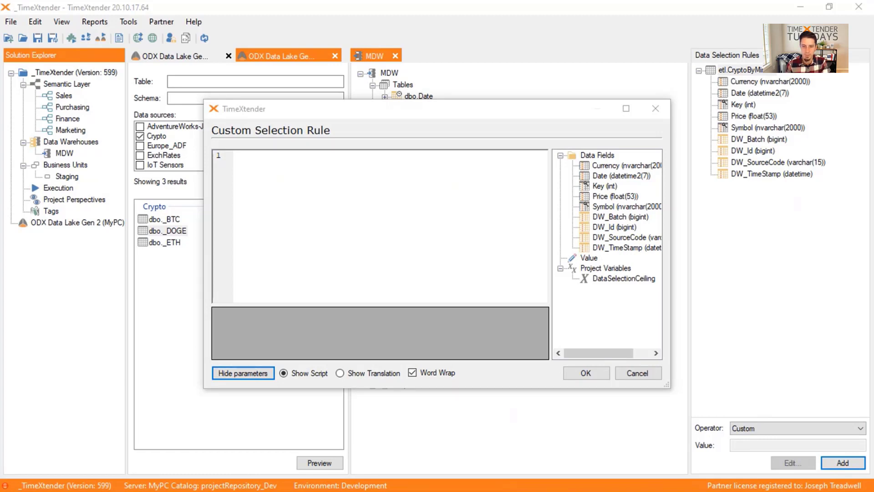
pyautogui.click(380, 176)
pyautogui.write("[Date] < CAST( \tCONCAT( \t\tDATEPART(YEAR,GETDATE()), \t\t'/', \t\tDATEPART(MONTH,GETDATE()), \t\t'/', \t\tDATEPART(DAY,GETDATE()), \t\t' ', \t\tDATEPART(HOUR,GETDATE()), \t\t':00:00') \tAS DATETIME)")
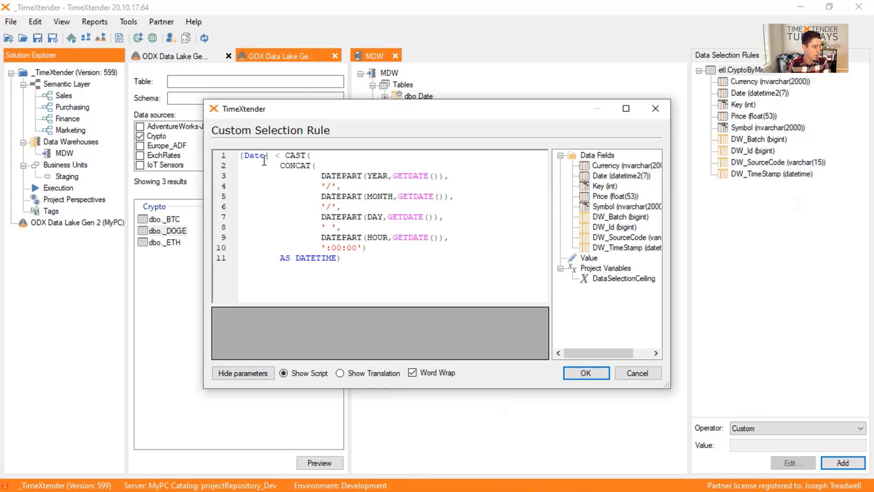
# Step: Define [Date] in the rule's script as a parameter for the Date field with the variant Field name, and save the custom selection rule
pyautogui.moveTo(270, 156); pyautogui.dragTo(221, 159)
pyautogui.write('[Date')
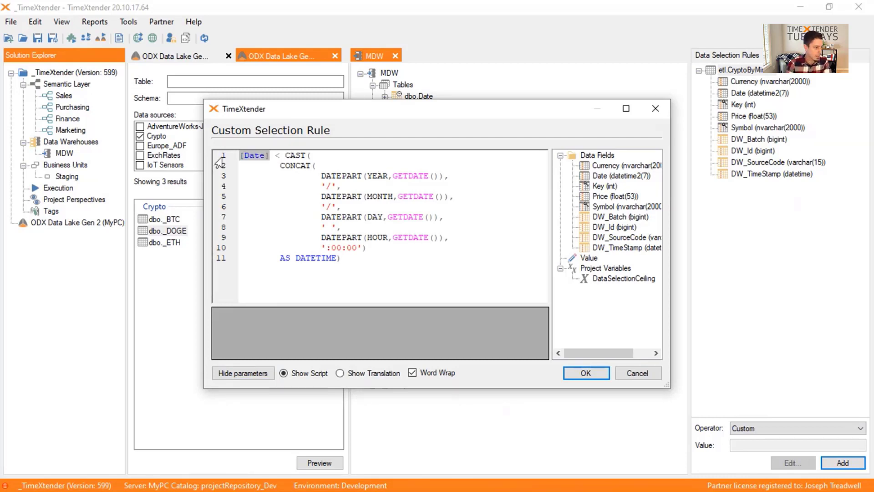
pyautogui.press('Return')
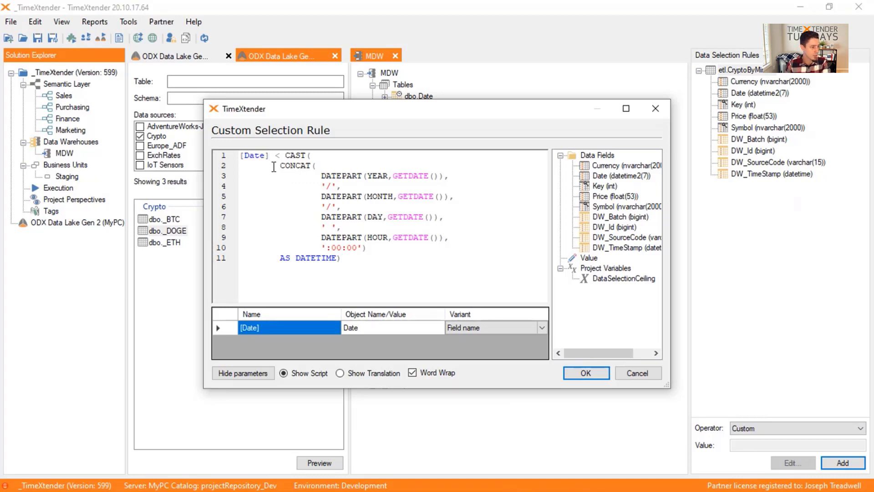
pyautogui.moveTo(279, 166); pyautogui.dragTo(461, 250)
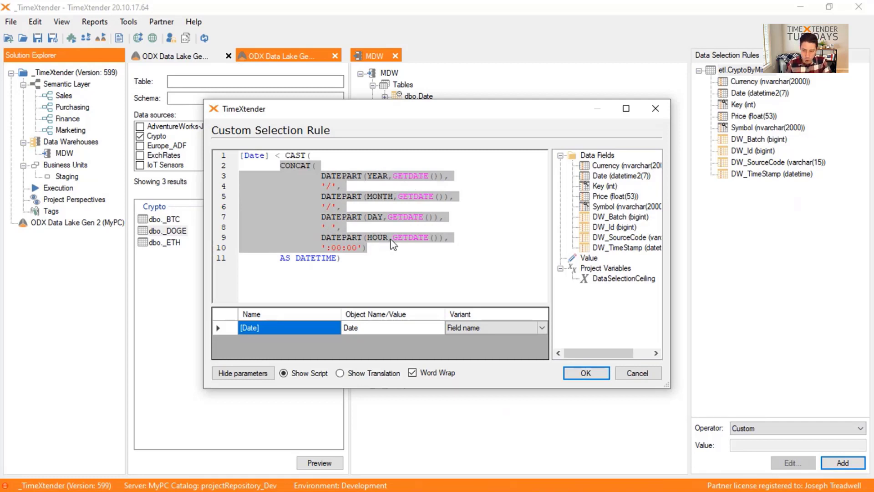
pyautogui.click(377, 249)
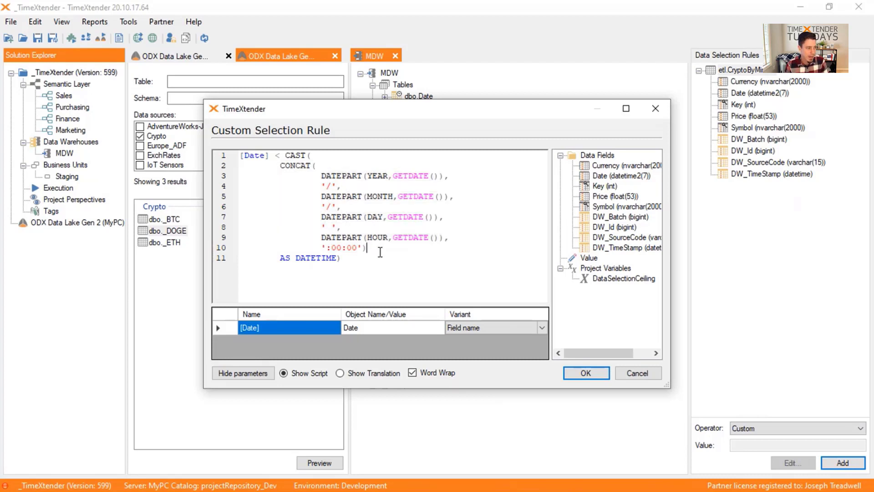
pyautogui.moveTo(241, 155)
pyautogui.mouseDown()
pyautogui.moveTo(239, 166)
pyautogui.moveTo(248, 155)
pyautogui.moveTo(238, 156)
pyautogui.mouseUp()
pyautogui.click(239, 165)
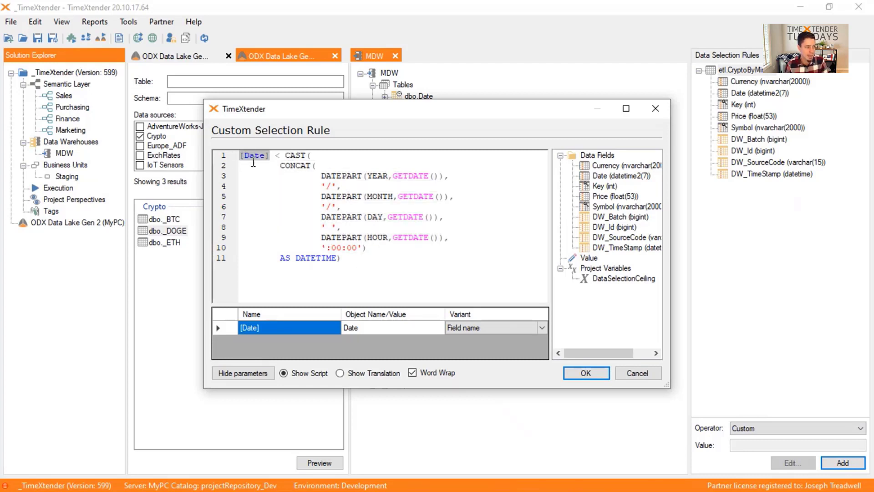
pyautogui.moveTo(310, 110); pyautogui.dragTo(599, 174)
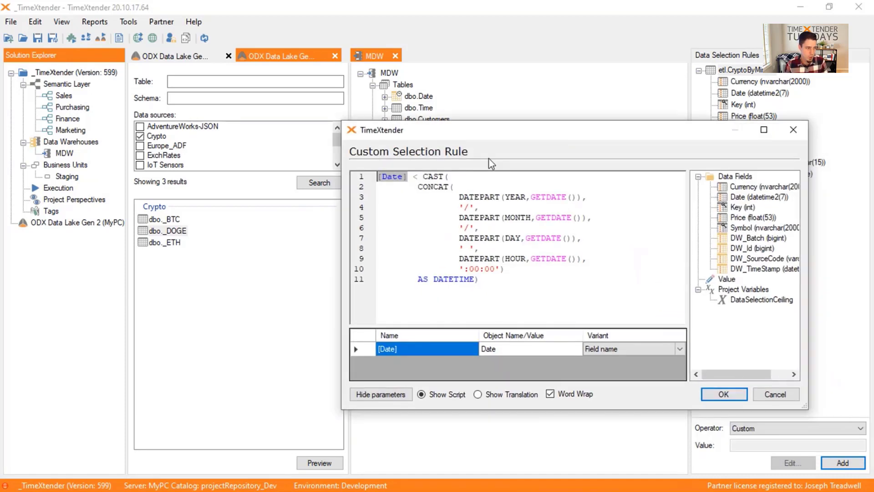
pyautogui.click(490, 278)
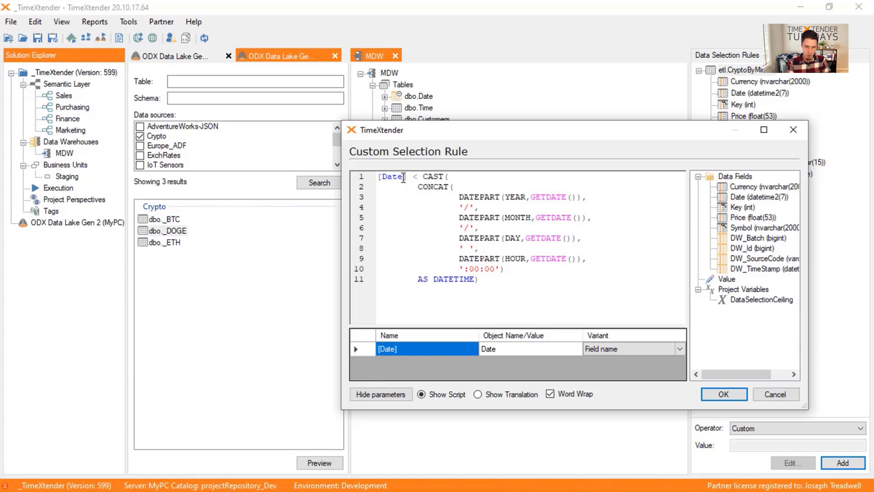
pyautogui.click(724, 394)
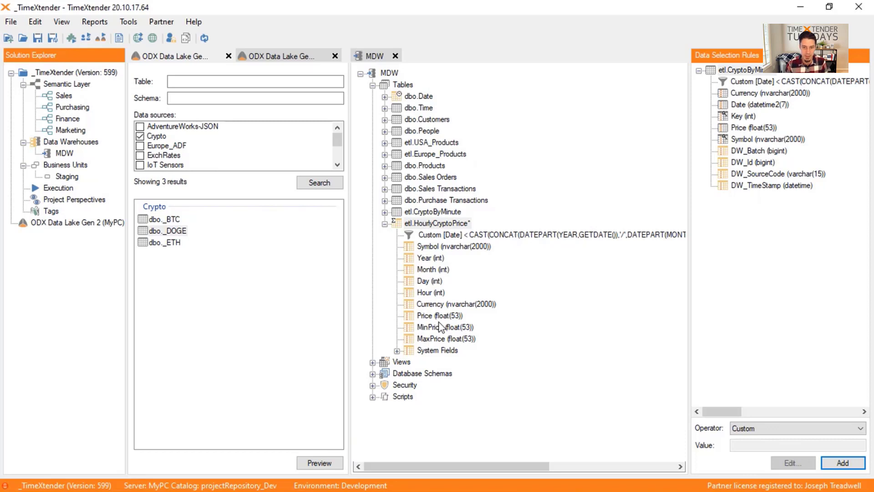
# Step: Add a custom field named DateTime with the data type Date and time to the HourlyCryptoPrice table
pyautogui.rightClick(437, 223)
pyautogui.click(511, 255)
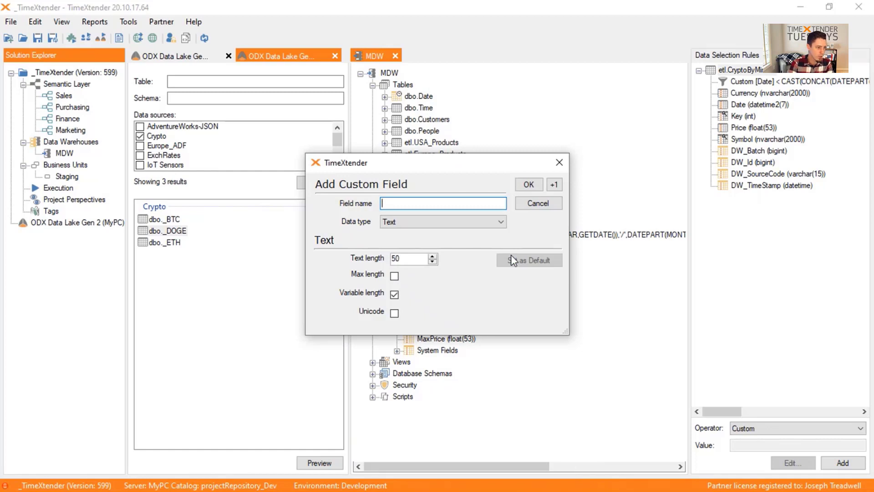
pyautogui.write('DateTime')
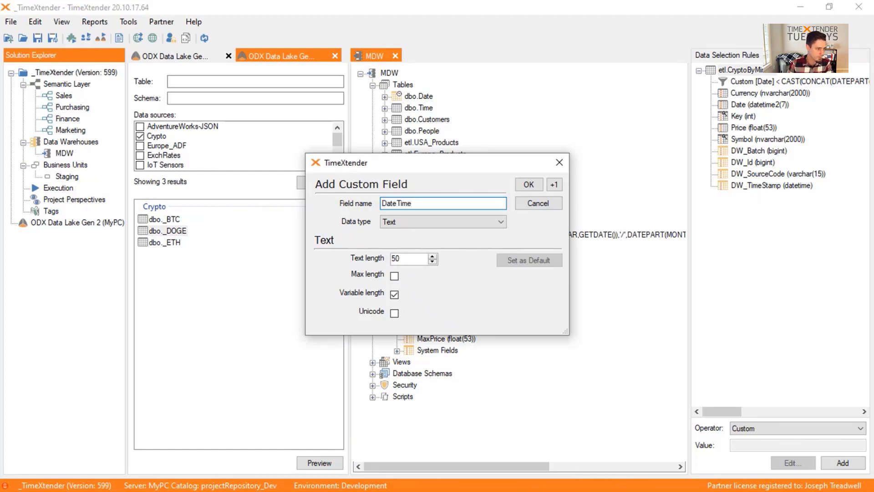
pyautogui.press('Tab')
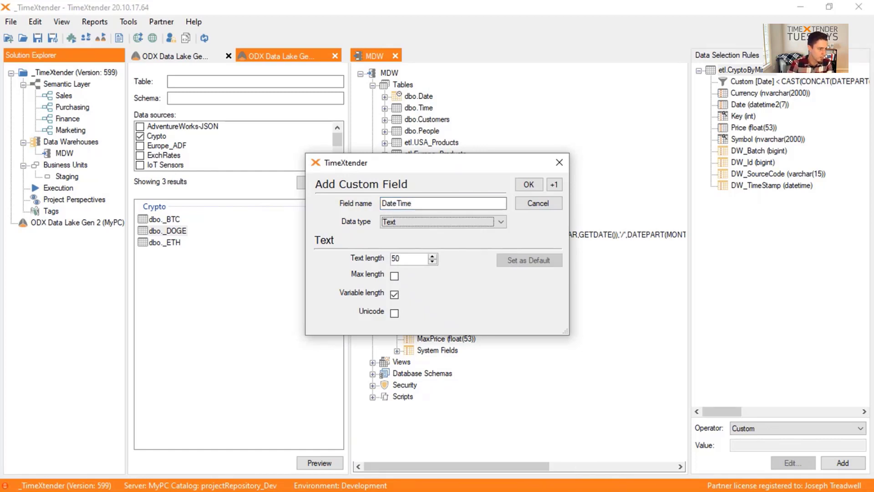
pyautogui.press('d')
pyautogui.click(501, 222)
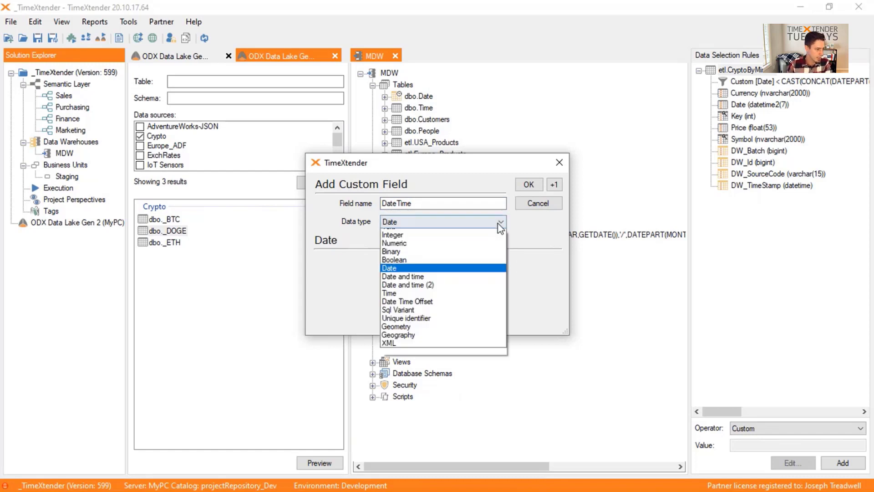
pyautogui.click(405, 283)
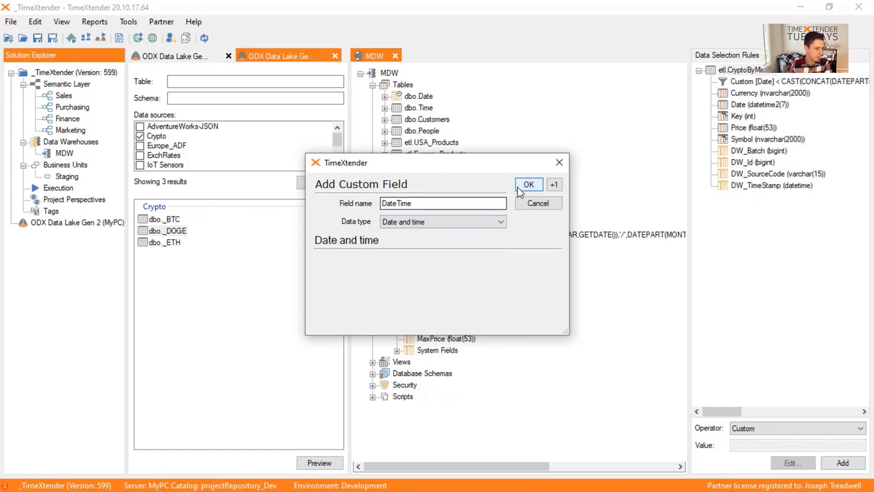
pyautogui.click(529, 184)
# Step: Look through the project's SQL snippets for one that suits the DateTime field, and close the snippet list
pyautogui.click(428, 350)
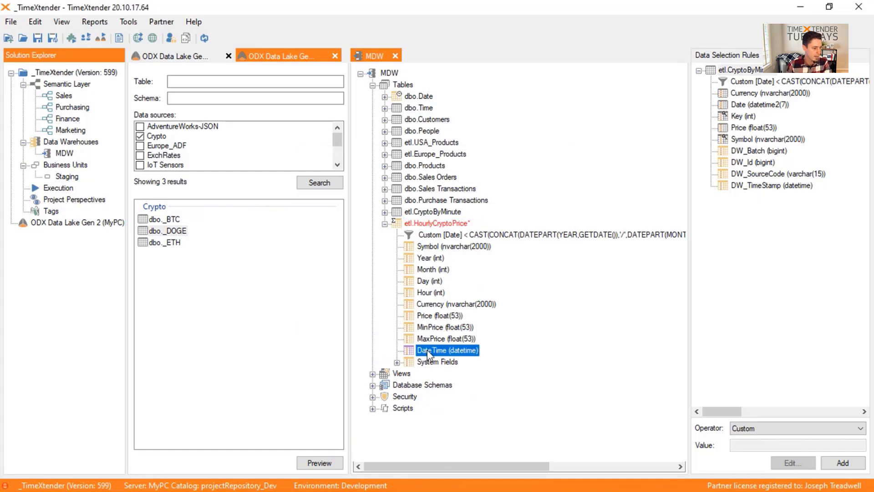
pyautogui.rightClick(428, 351)
pyautogui.moveTo(553, 353)
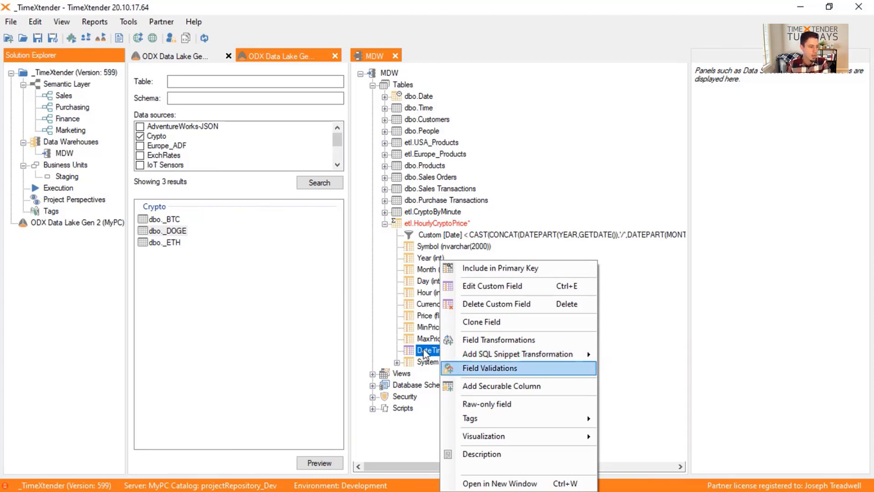
pyautogui.press('Escape')
pyautogui.click(133, 22)
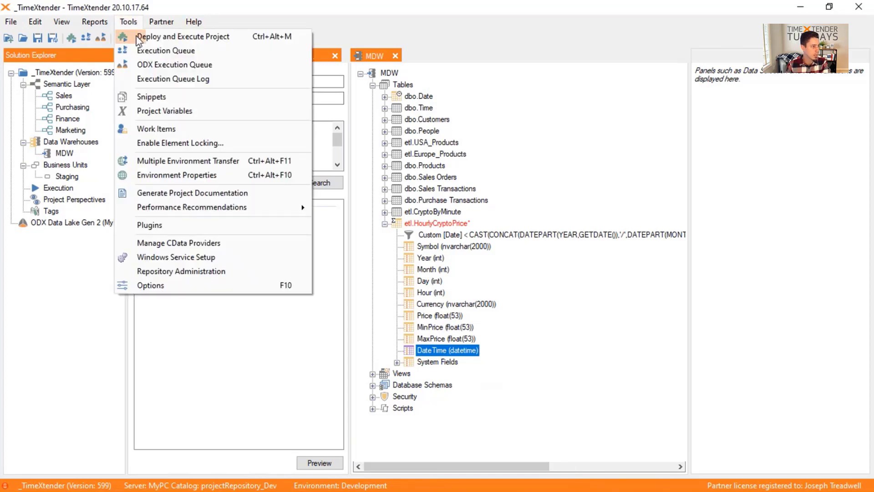
pyautogui.click(143, 94)
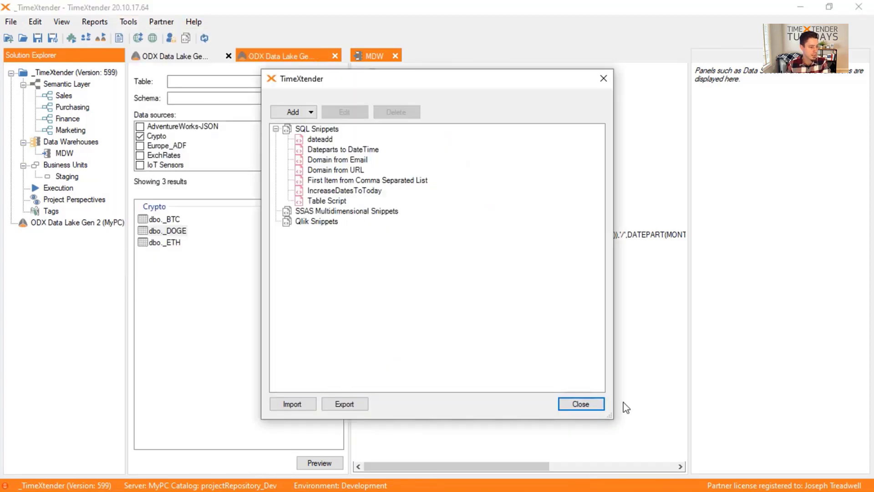
pyautogui.click(591, 404)
# Step: Add the Dateparts to DateTime SQL snippet transformation to the DateTime field and review its script and parameters
pyautogui.rightClick(459, 351)
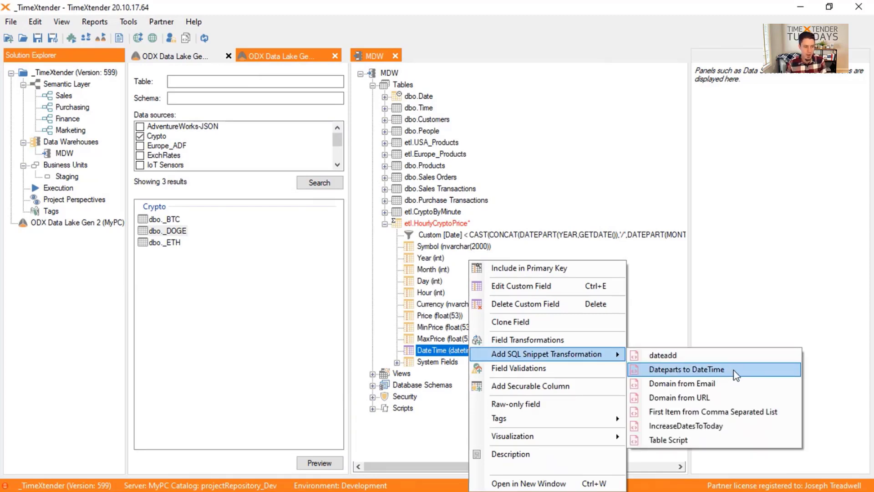
pyautogui.click(733, 370)
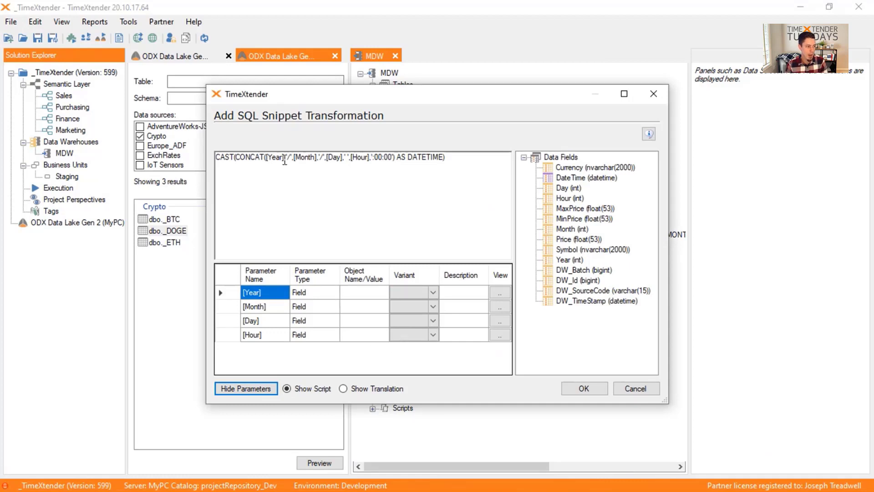
pyautogui.moveTo(217, 157); pyautogui.dragTo(482, 160)
pyautogui.click(480, 159)
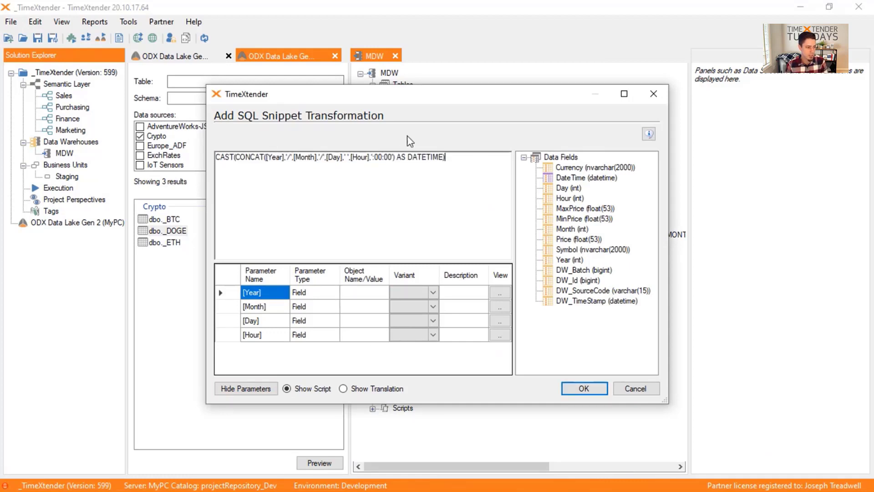
pyautogui.doubleClick(275, 156)
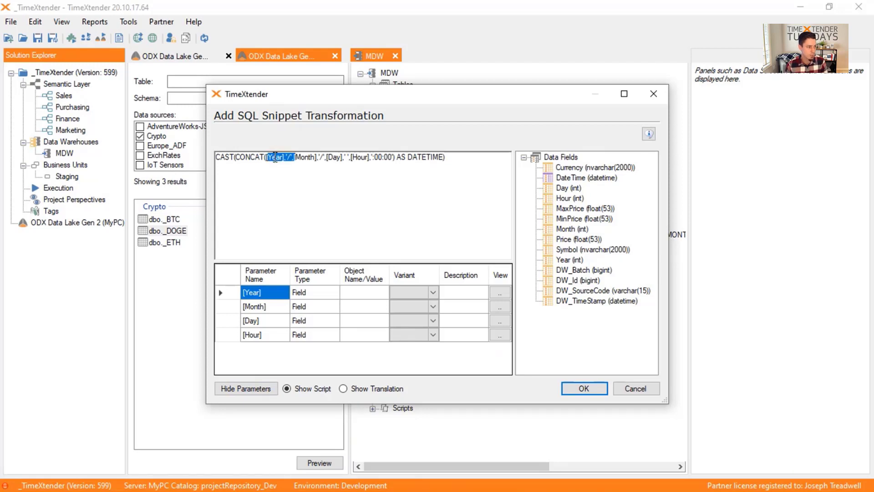
pyautogui.click(270, 307)
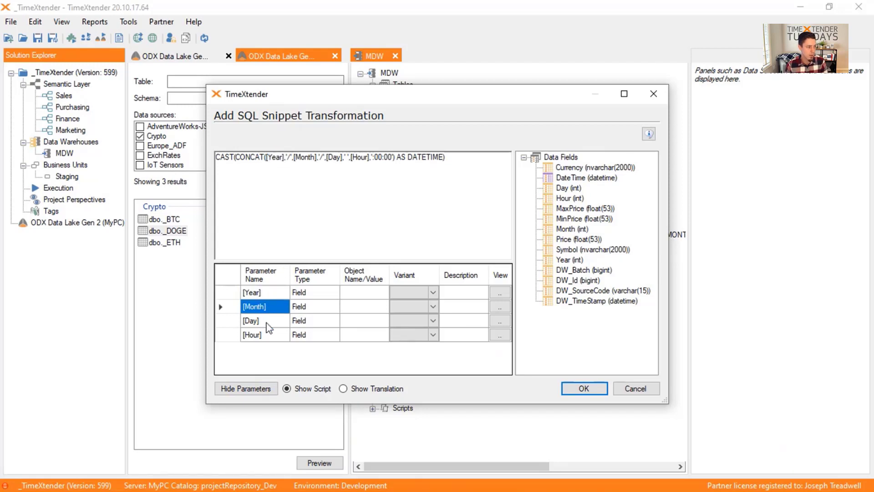
pyautogui.click(268, 322)
pyautogui.click(267, 337)
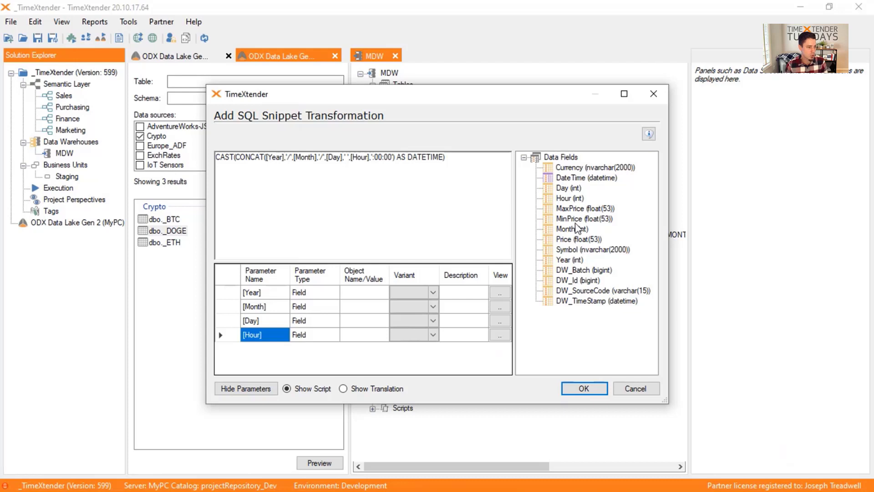
# Step: Map the snippet parameters [Year], [Month], [Day] and [Hour] to the Year, Month, Day and Hour fields, and save the transformation
pyautogui.moveTo(569, 259); pyautogui.dragTo(360, 300)
pyautogui.moveTo(569, 228); pyautogui.dragTo(345, 310)
pyautogui.moveTo(569, 188); pyautogui.dragTo(348, 323)
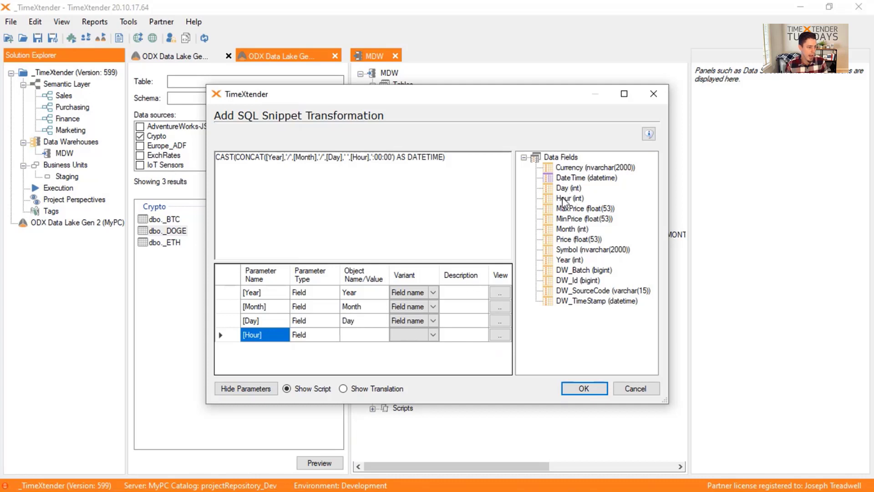
pyautogui.moveTo(569, 198); pyautogui.dragTo(362, 337)
pyautogui.moveTo(269, 160); pyautogui.dragTo(375, 163)
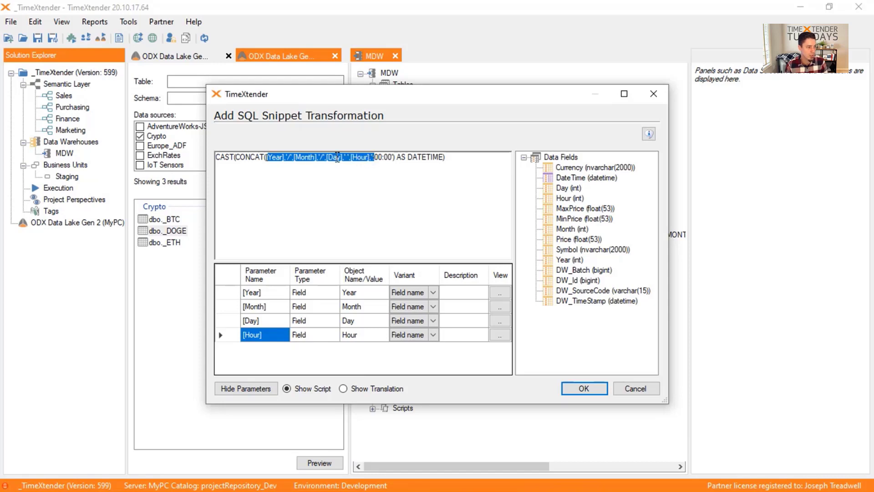
pyautogui.moveTo(383, 101); pyautogui.dragTo(363, 139)
pyautogui.moveTo(464, 184); pyautogui.dragTo(232, 182)
pyautogui.click(501, 198)
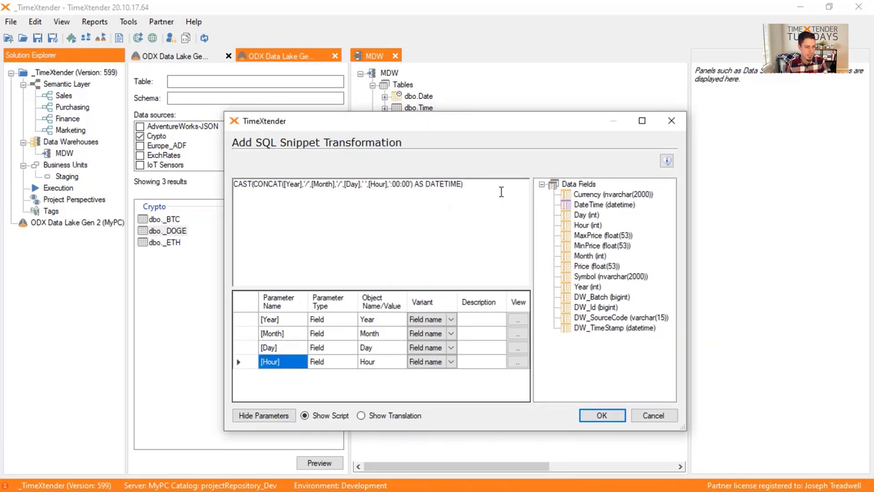
pyautogui.click(601, 416)
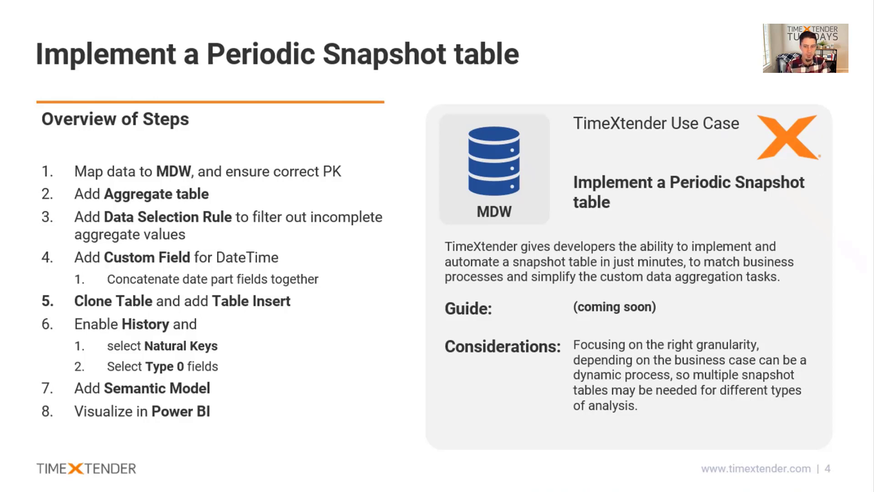
# Step: Switch back to TimeXtender, clone the table structure of HourlyCryptoPrice, and expand the cloned table
pyautogui.hotkey('alt', 'Tab')
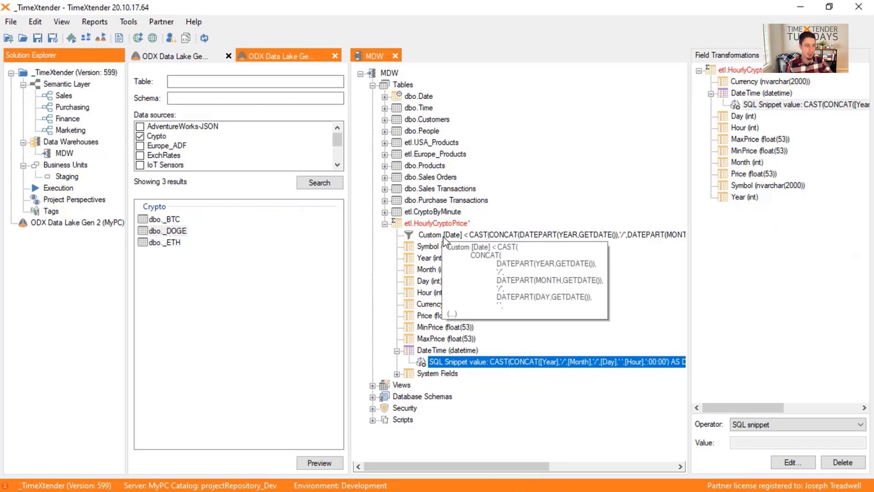
pyautogui.click(425, 212)
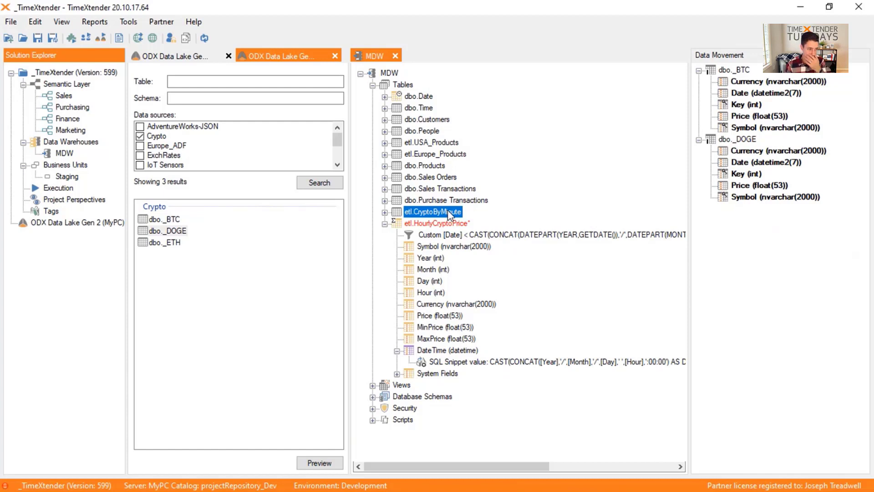
pyautogui.click(397, 351)
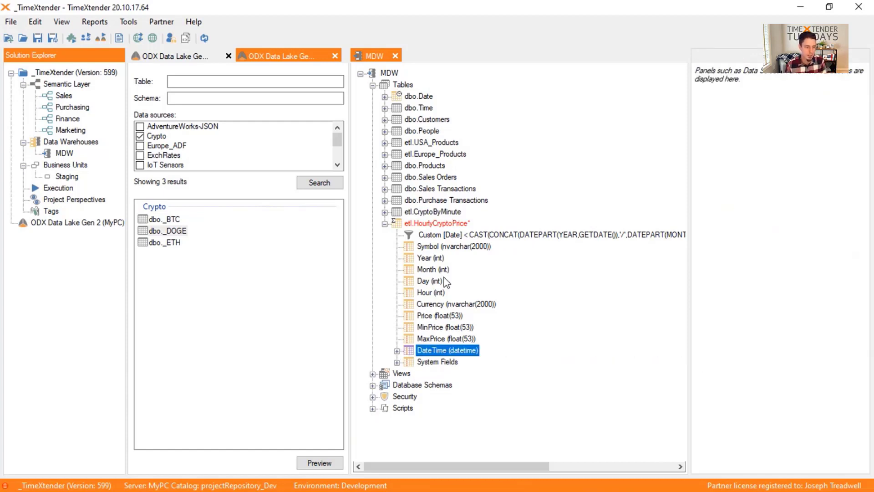
pyautogui.rightClick(433, 226)
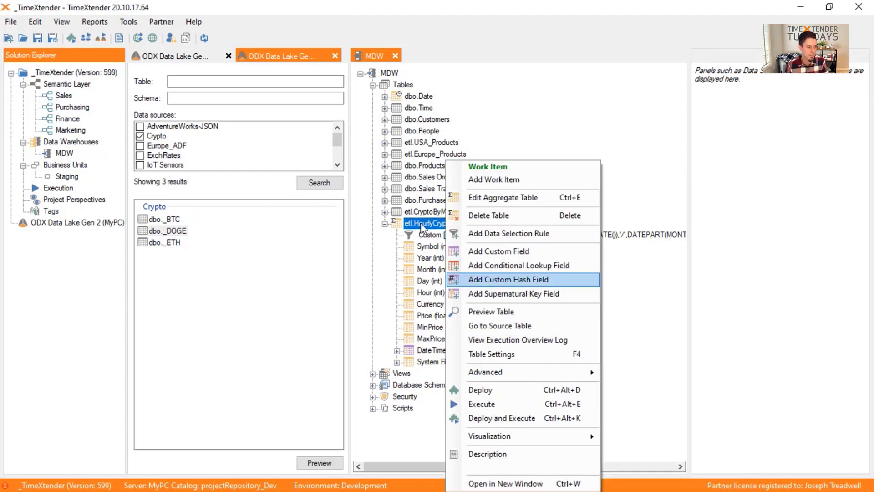
pyautogui.moveTo(569, 378)
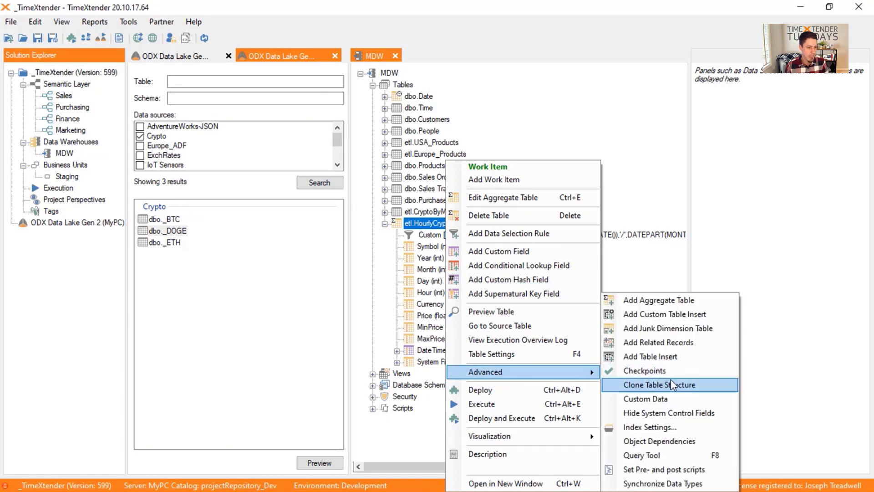
pyautogui.click(700, 384)
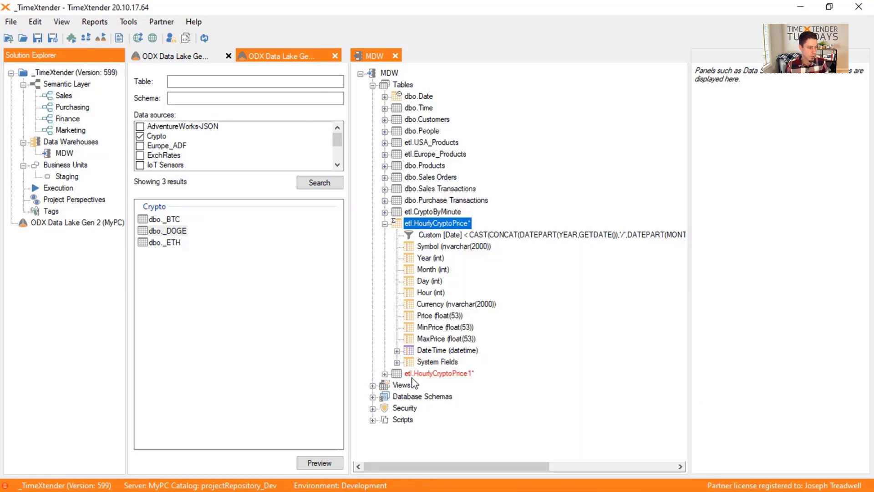
pyautogui.doubleClick(397, 373)
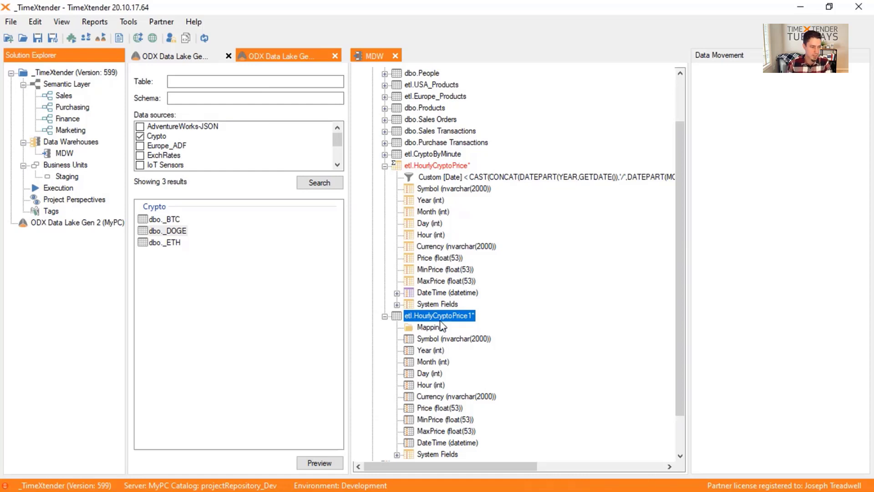
# Step: Rename the cloned table as CryptoHourlySnapshot
pyautogui.scroll(-1, 440, 319)
pyautogui.press('F2')
pyautogui.write('C')
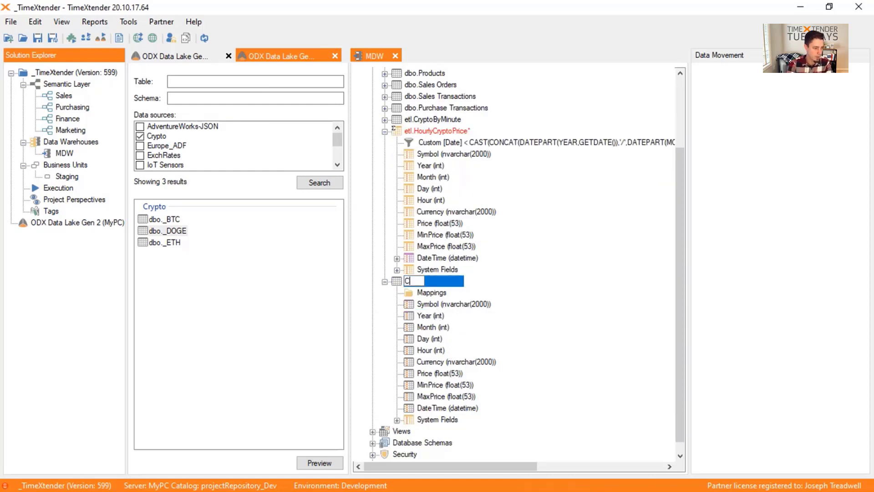
pyautogui.write('ryptoP')
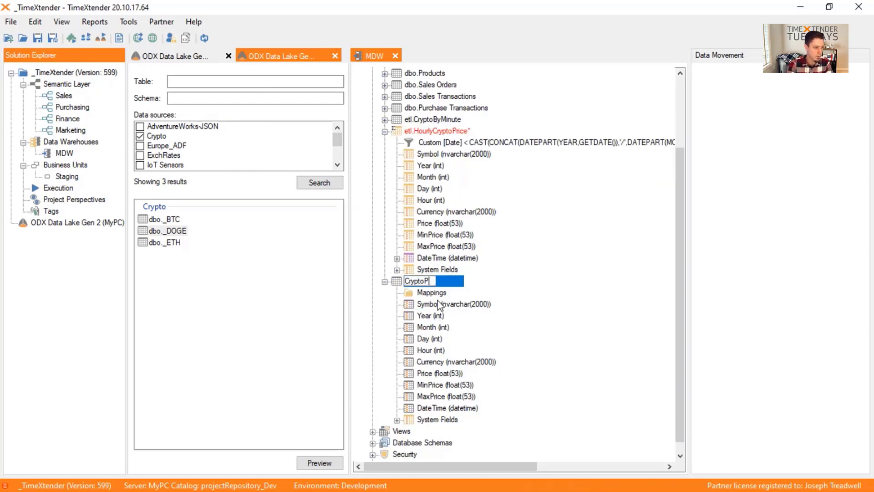
pyautogui.write('eriodi')
pyautogui.press('BackSpace')
pyautogui.press('BackSpace')
pyautogui.press('BackSpace')
pyautogui.press('BackSpace')
pyautogui.press('BackSpace')
pyautogui.press('BackSpace')
pyautogui.press('BackSpace')
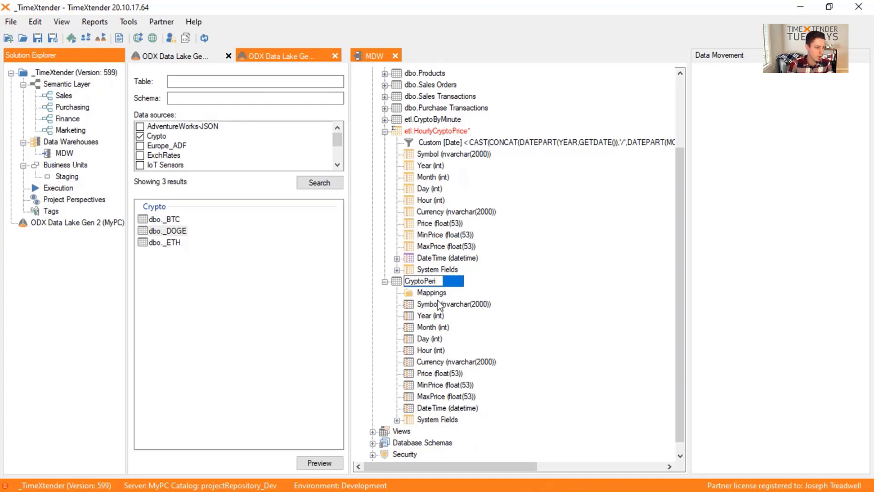
pyautogui.write('Hourly')
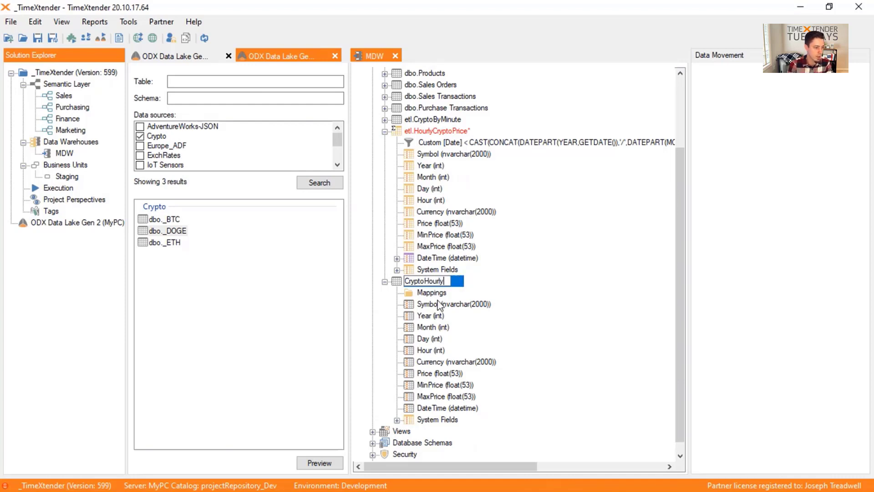
pyautogui.write('Snapshot')
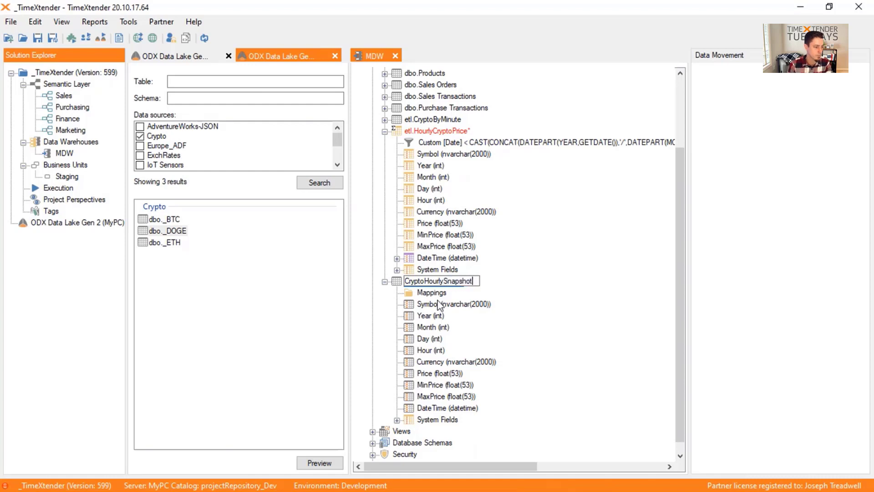
pyautogui.press('Return')
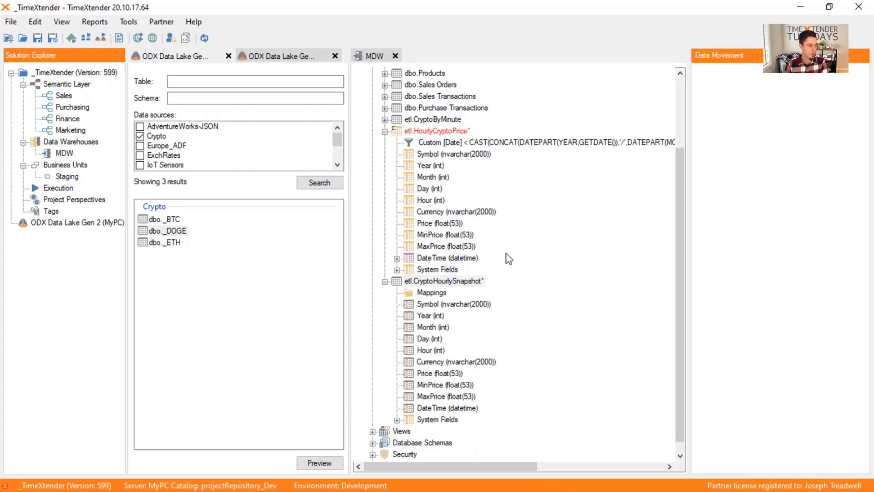
pyautogui.scroll(-1, 505, 256)
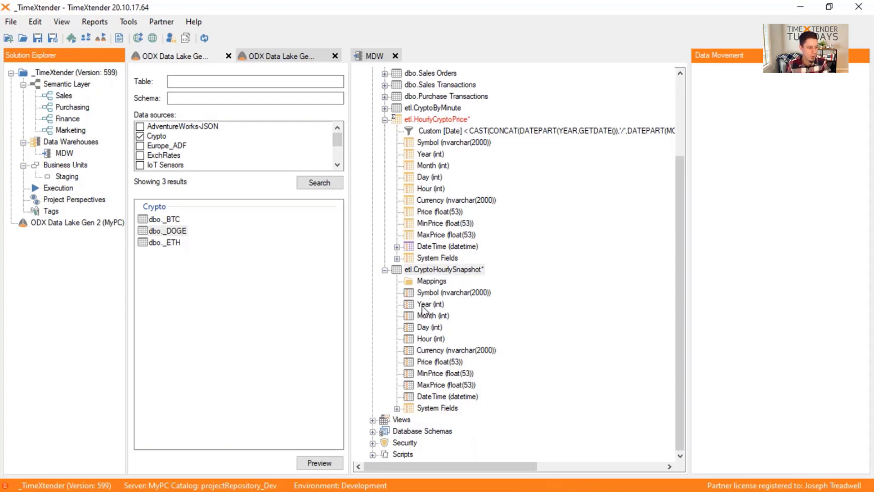
pyautogui.click(445, 397)
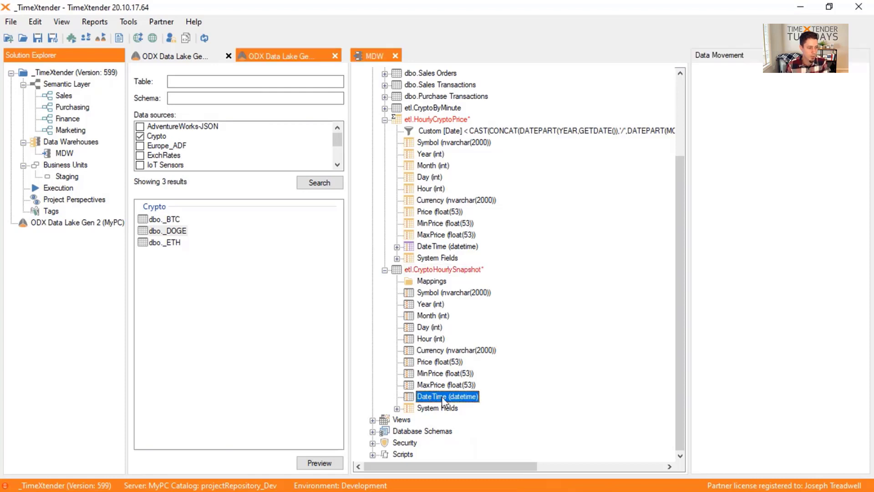
pyautogui.click(429, 303)
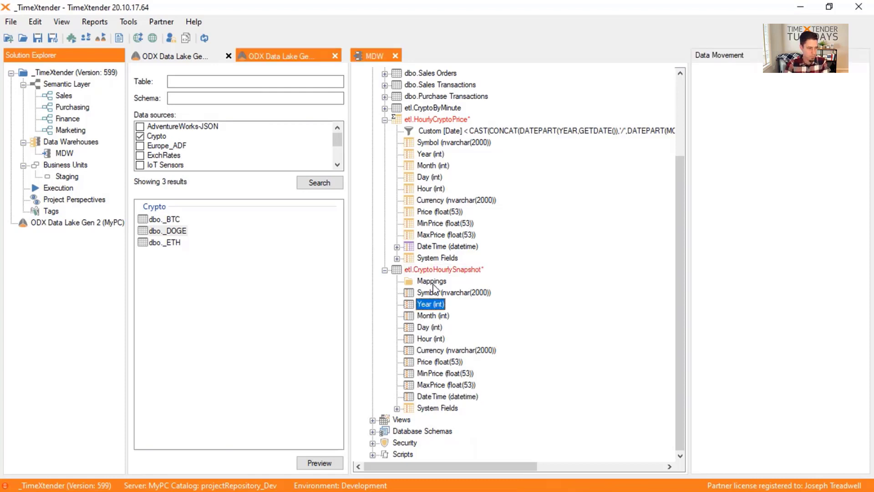
# Step: Delete the Year, Month, Day and Hour fields from the CryptoHourlySnapshot table
pyautogui.press('Delete')
pyautogui.press('Return')
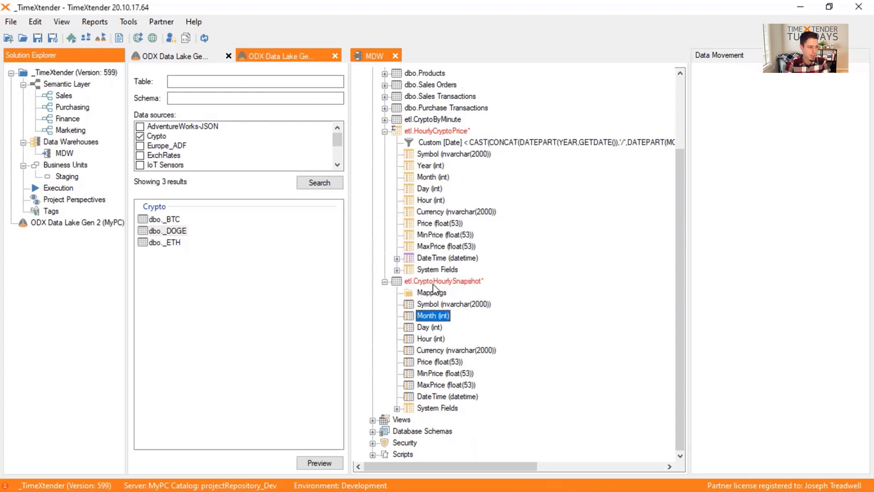
pyautogui.press('Delete')
pyautogui.press('Return')
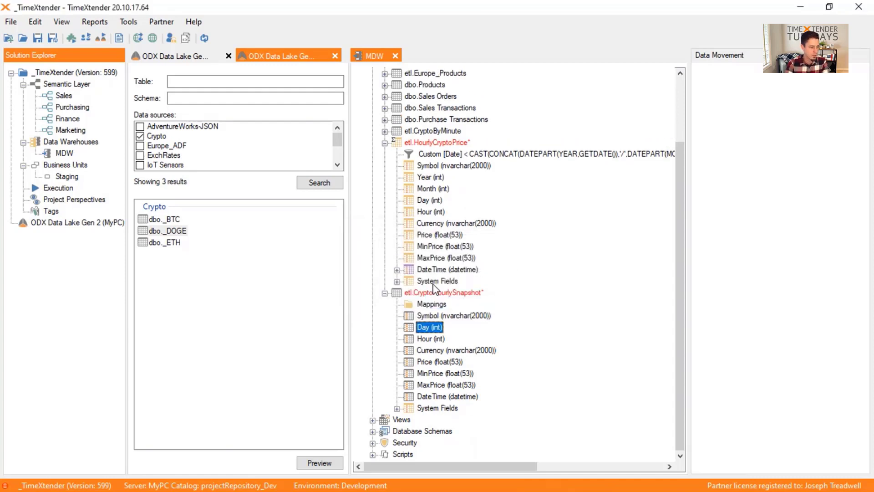
pyautogui.press('Delete')
pyautogui.press('Return')
pyautogui.press('Delete')
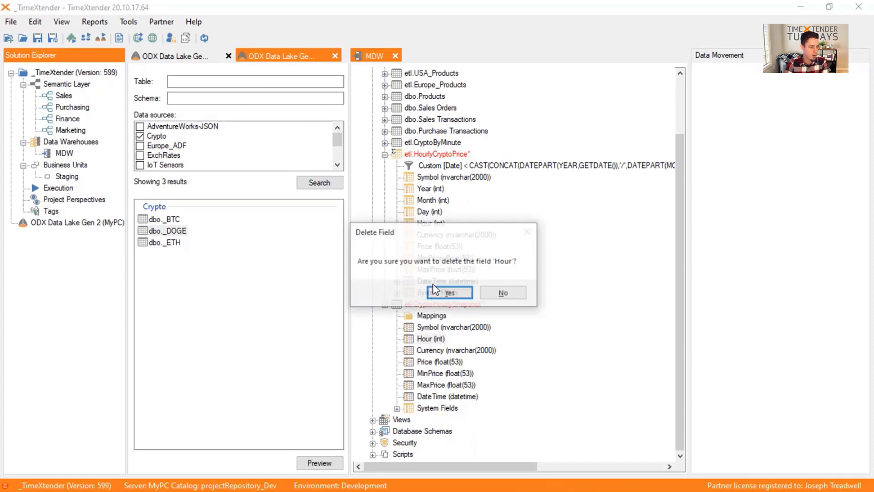
pyautogui.press('Return')
pyautogui.click(437, 338)
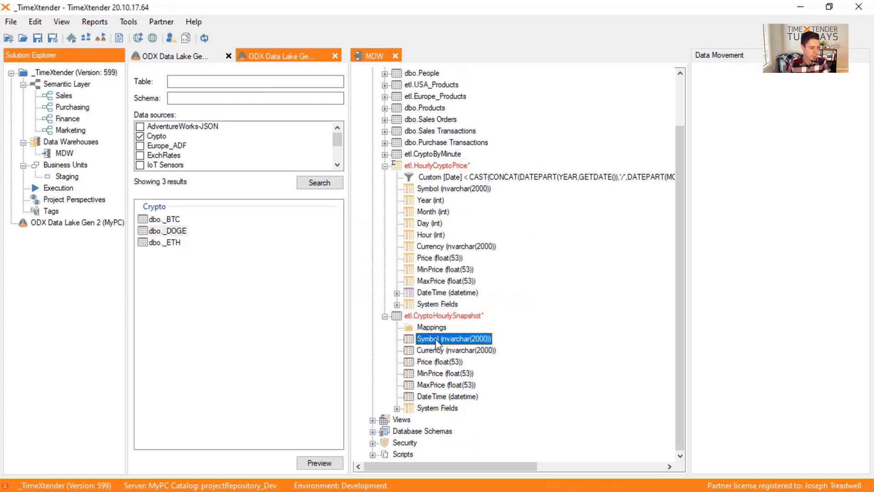
pyautogui.click(442, 348)
pyautogui.click(432, 362)
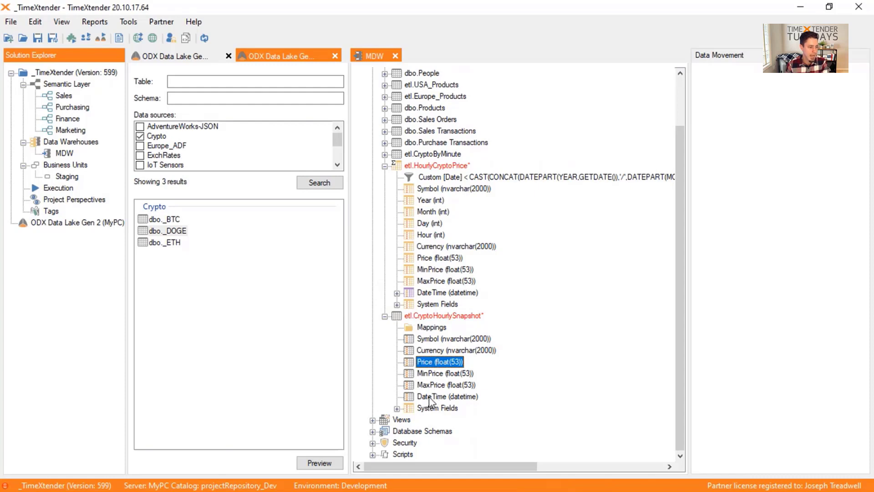
# Step: Add a table insert named Insert Agg Crypto to the CryptoHourlySnapshot table
pyautogui.click(438, 316)
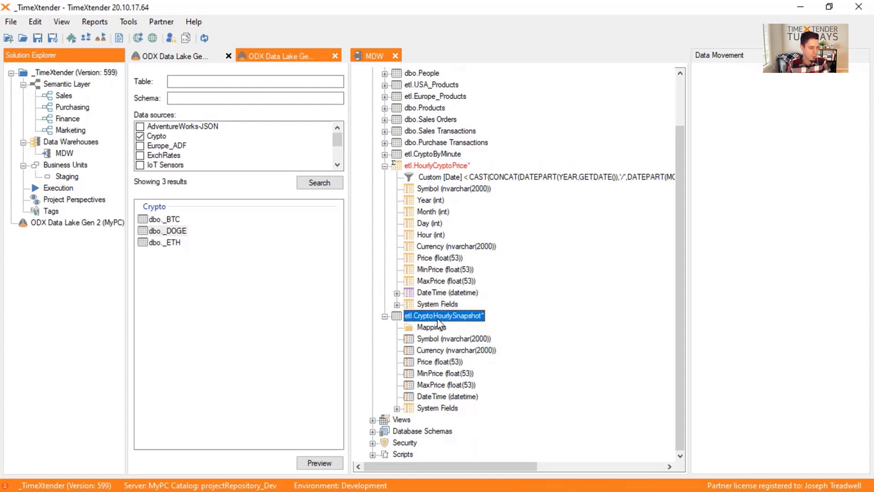
pyautogui.moveTo(430, 177); pyautogui.dragTo(438, 318)
pyautogui.rightClick(438, 319)
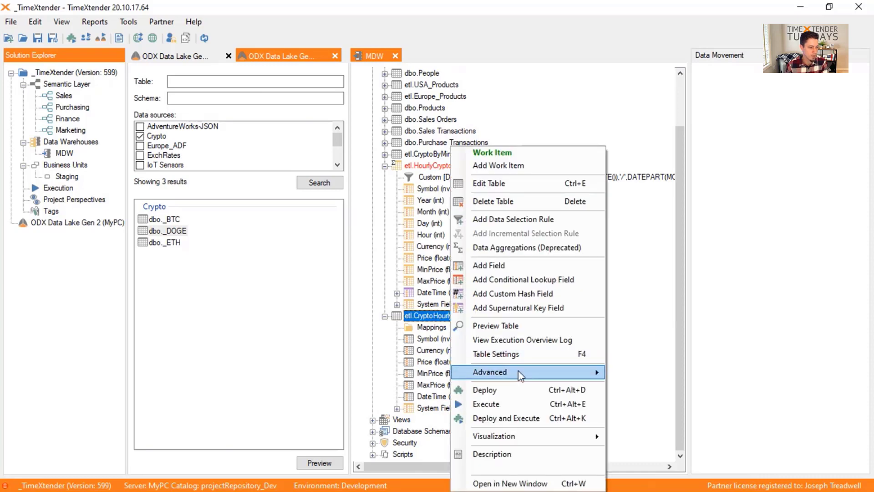
pyautogui.moveTo(588, 376)
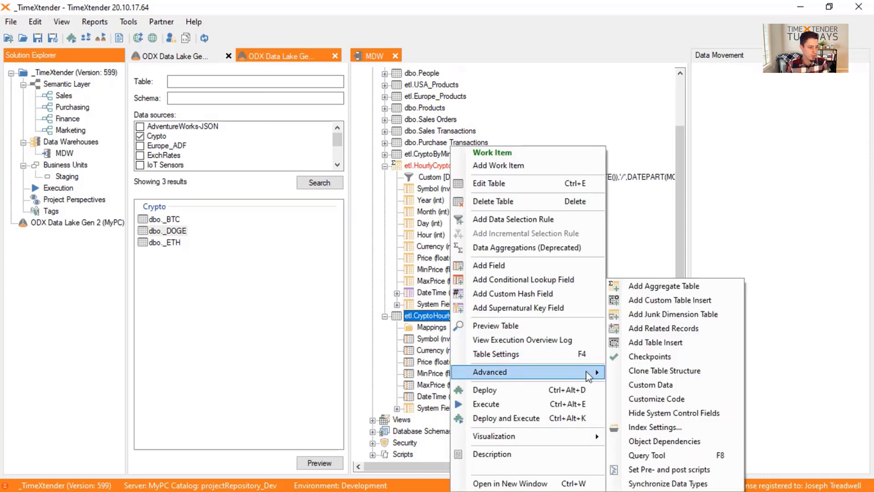
pyautogui.click(670, 345)
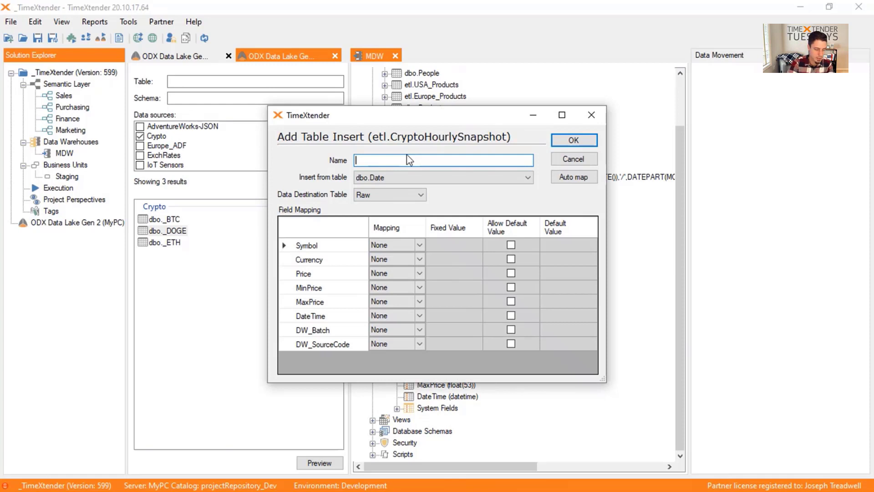
pyautogui.write('Insert Ag')
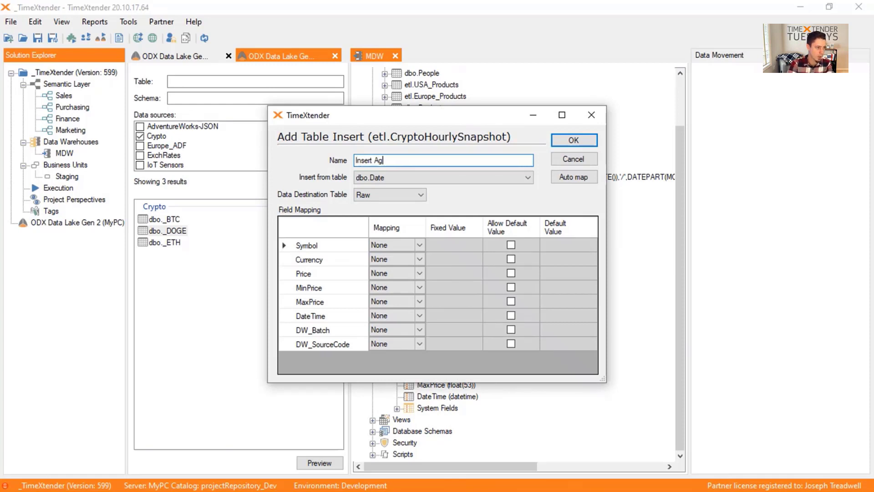
pyautogui.write('g Crypto')
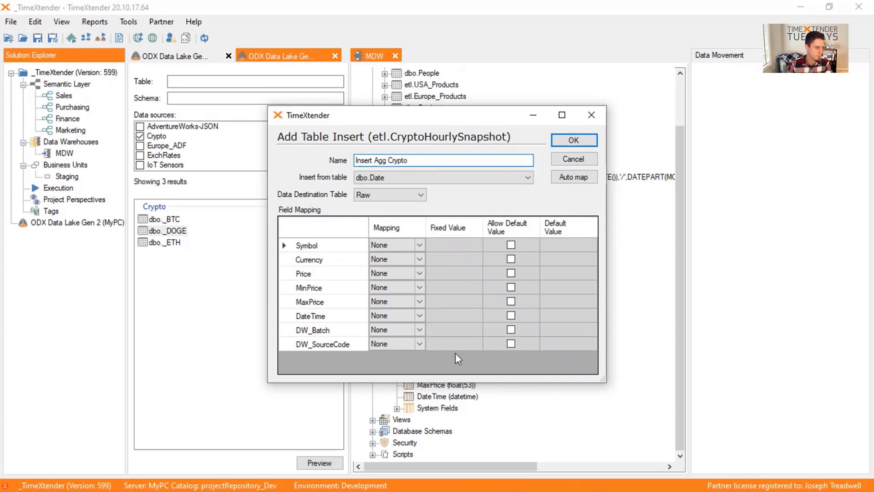
pyautogui.press('Tab')
# Step: Set etl.HourlyCryptoPrice as the insert's source table, auto map its fields, and save and show the table insert
pyautogui.click(468, 179)
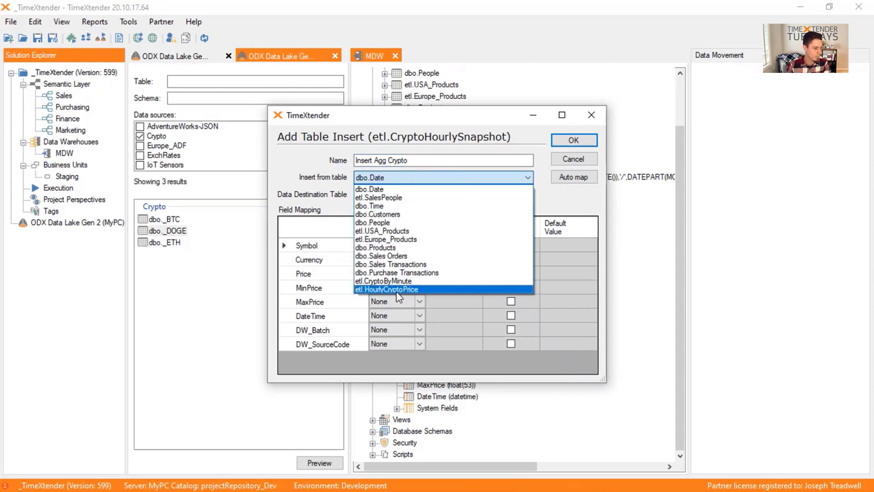
pyautogui.click(383, 290)
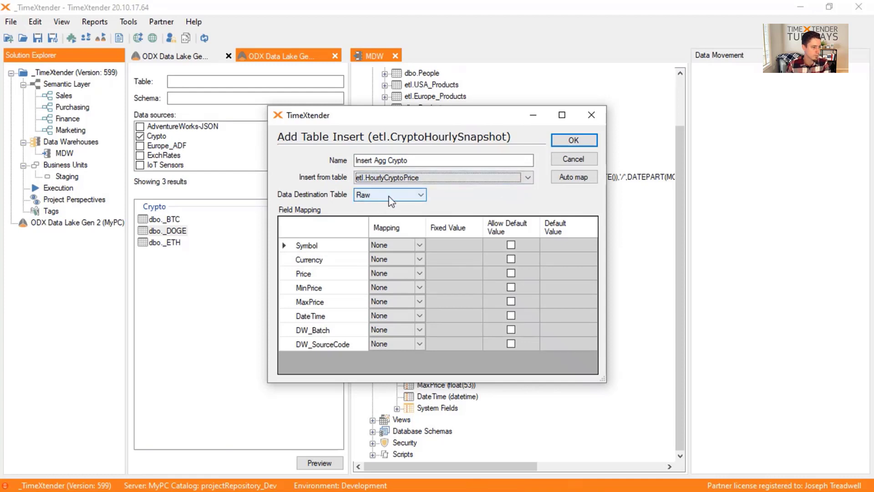
pyautogui.click(573, 177)
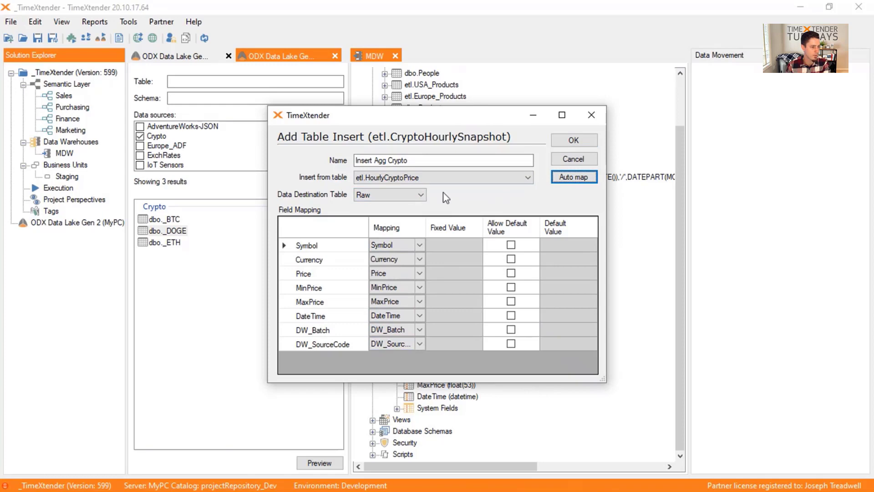
pyautogui.click(573, 140)
pyautogui.scroll(-1, 513, 339)
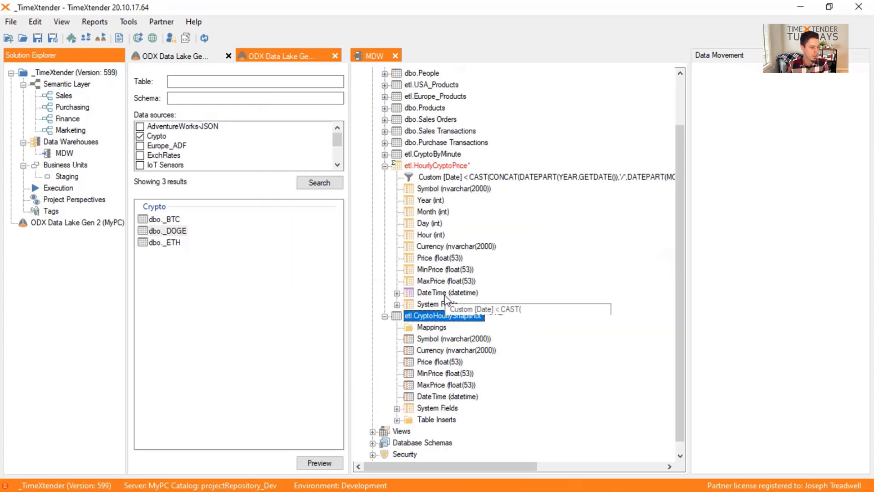
pyautogui.click(397, 420)
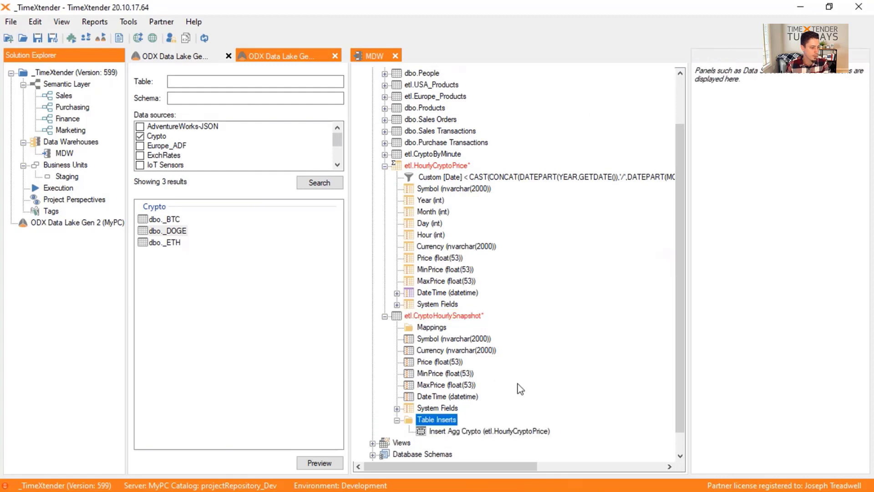
pyautogui.scroll(-1, 455, 431)
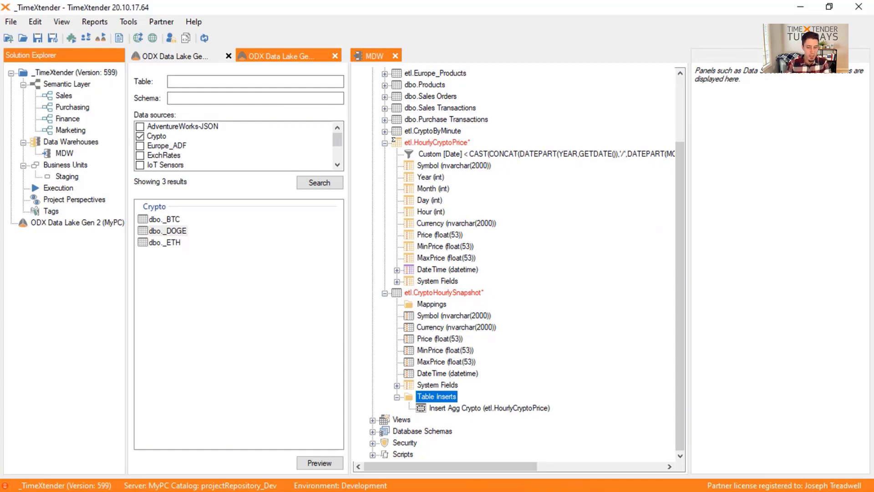
# Step: Add two Numeric fields named Dogecoin and Bitcoin to the CryptoHourlySnapshot table
pyautogui.rightClick(430, 291)
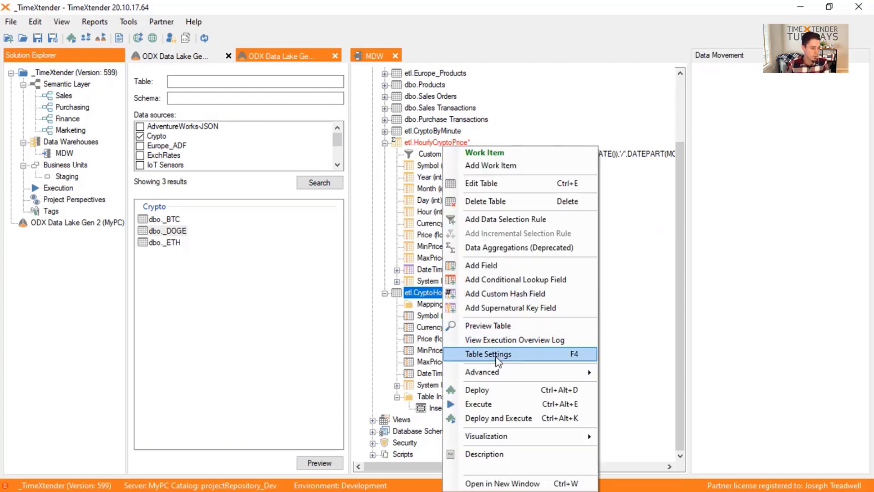
pyautogui.click(485, 266)
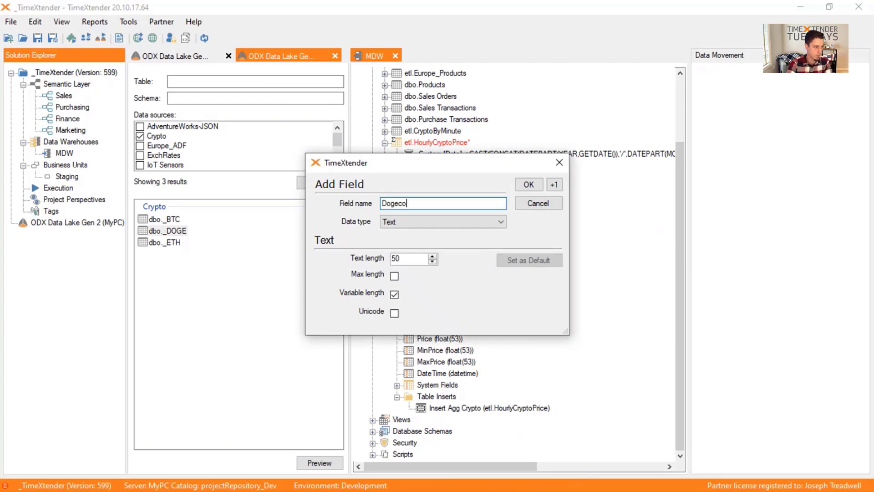
pyautogui.write('Dogecoin')
pyautogui.press('Tab')
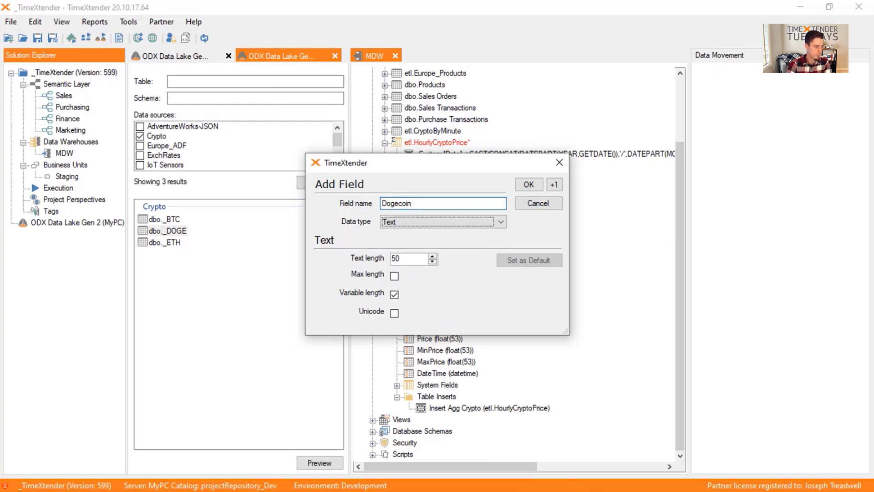
pyautogui.press('n')
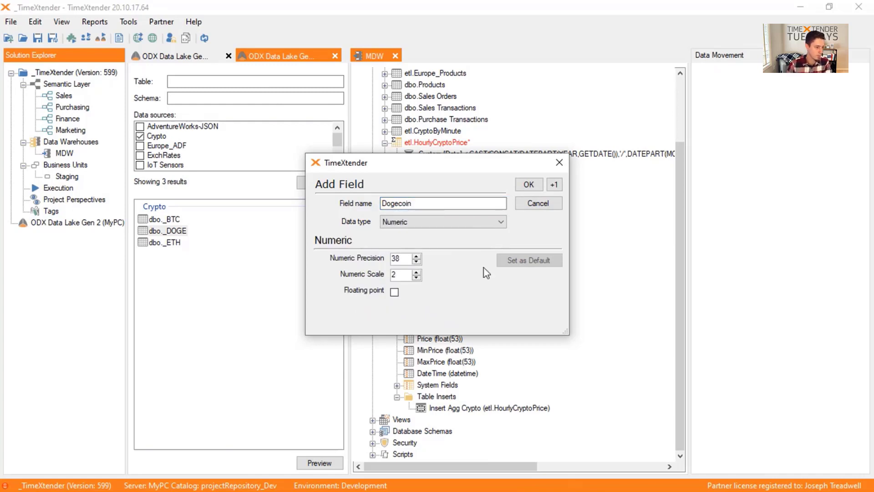
pyautogui.click(554, 184)
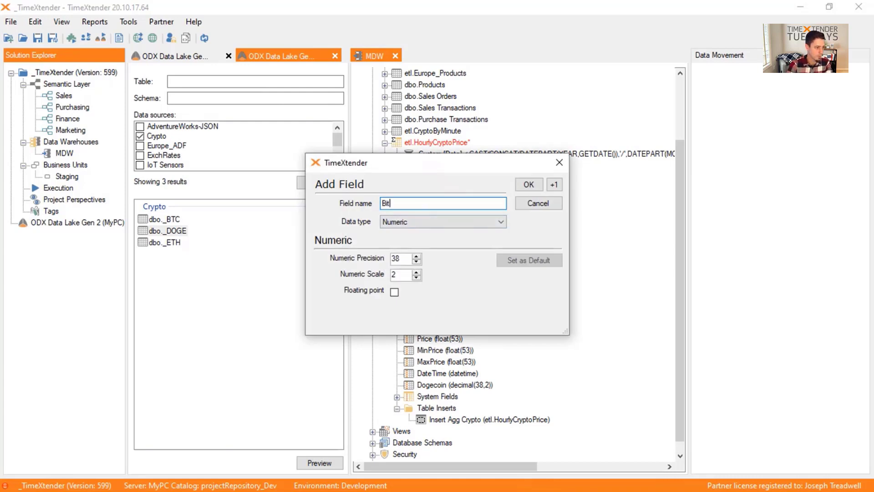
pyautogui.press('Tab')
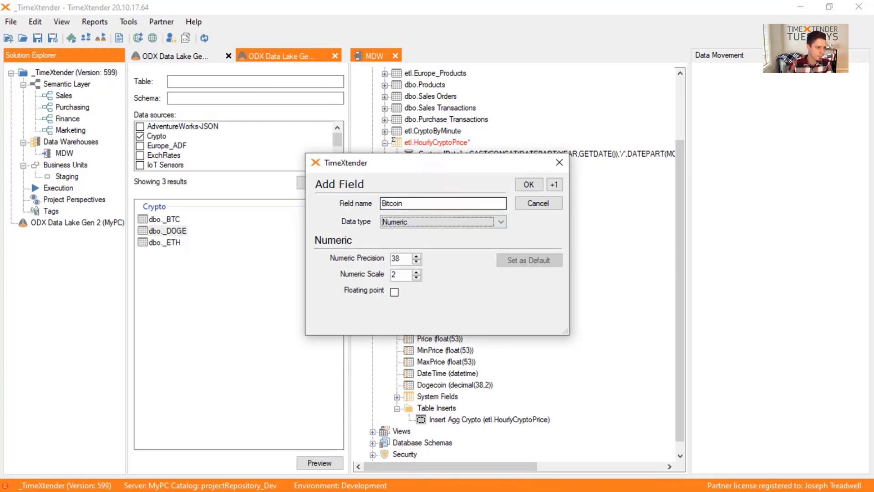
pyautogui.click(531, 183)
# Step: Add a custom value transformation to the Dogecoin field that returns the Price field
pyautogui.click(434, 386)
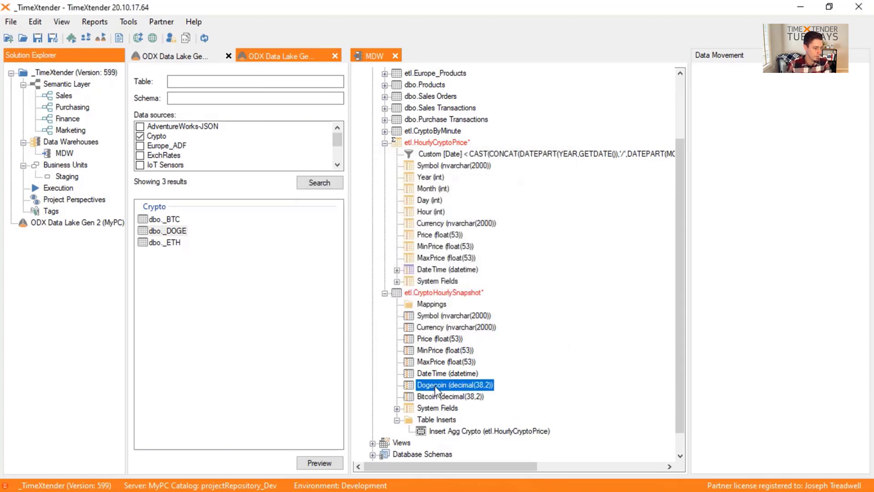
pyautogui.rightClick(435, 389)
pyautogui.click(507, 337)
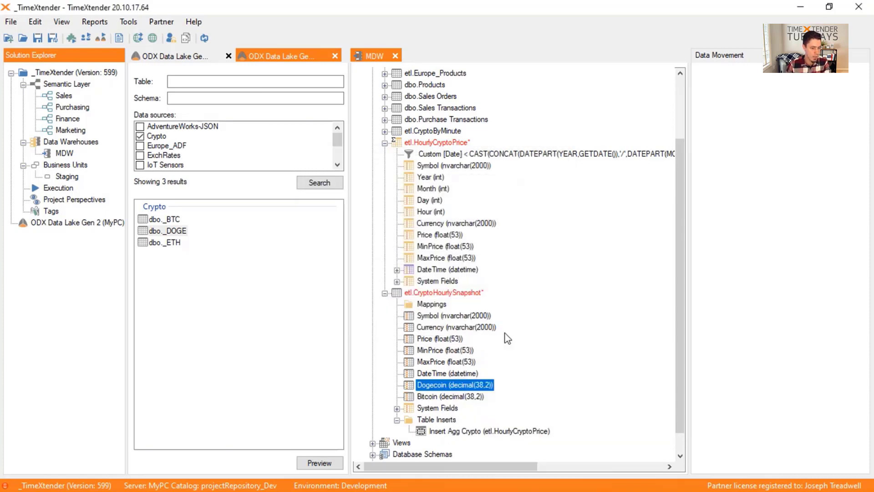
pyautogui.click(842, 462)
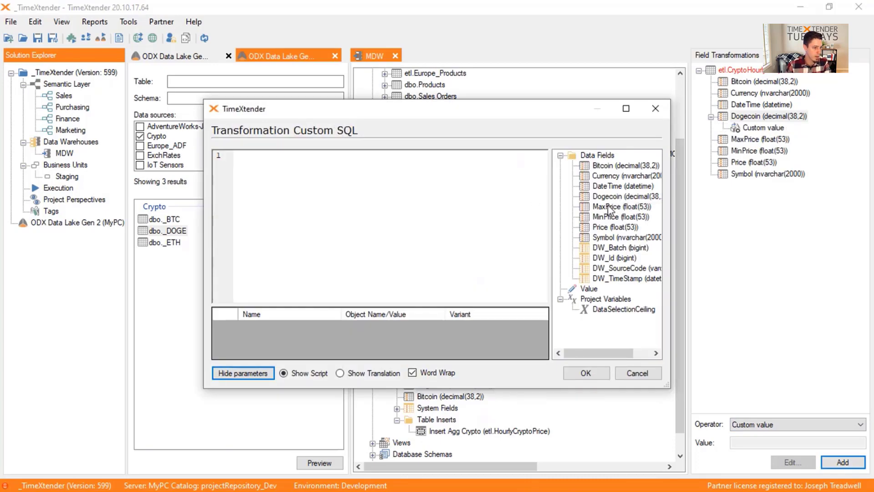
pyautogui.moveTo(610, 226); pyautogui.dragTo(412, 176)
pyautogui.click(585, 372)
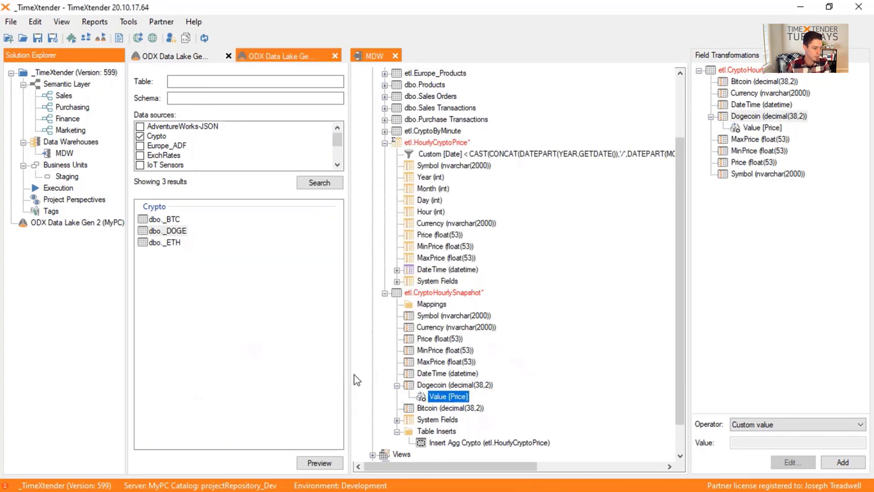
# Step: Add a condition to the Dogecoin field's Price transformation requiring Symbol to equal DOGE
pyautogui.rightClick(434, 400)
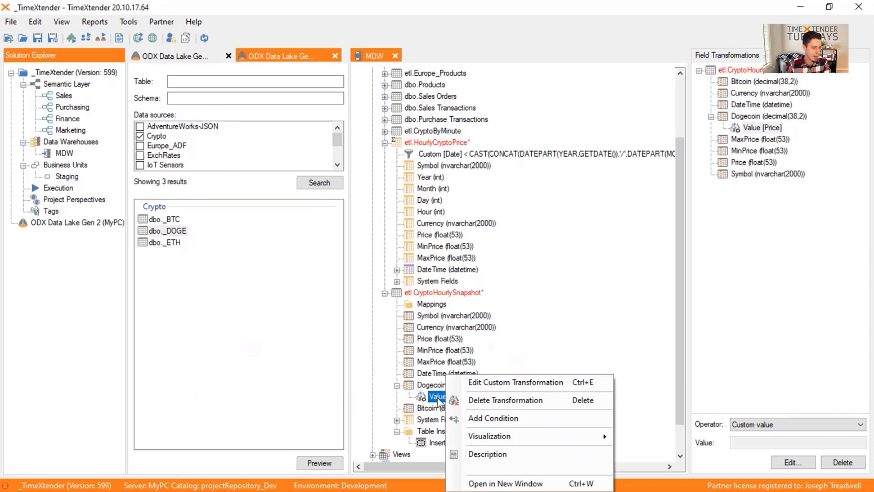
pyautogui.click(500, 417)
pyautogui.click(737, 163)
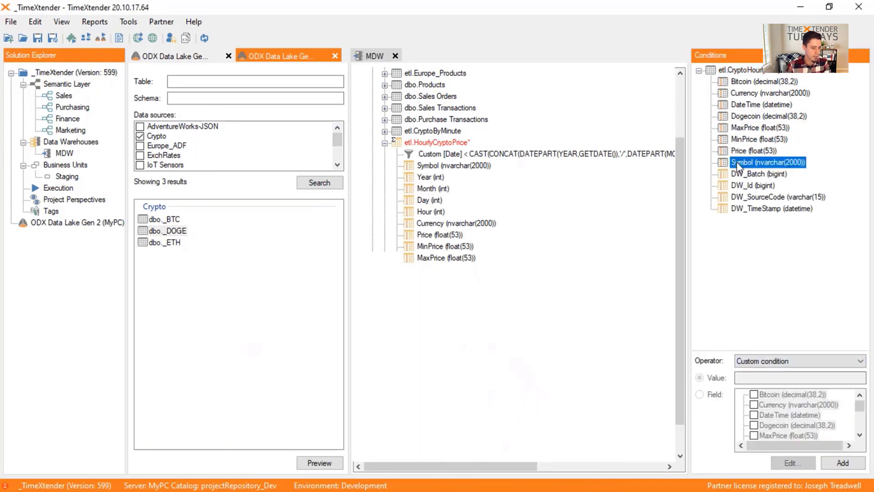
pyautogui.click(761, 362)
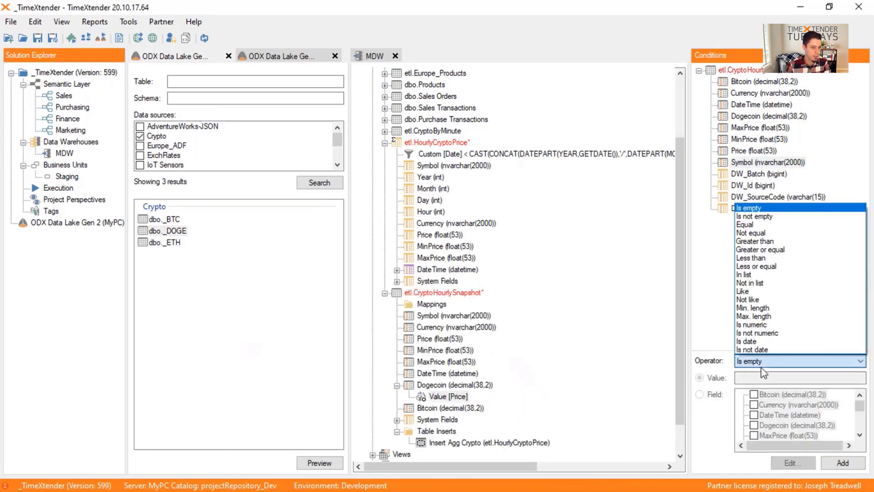
pyautogui.click(765, 228)
pyautogui.click(756, 378)
pyautogui.write('DOG')
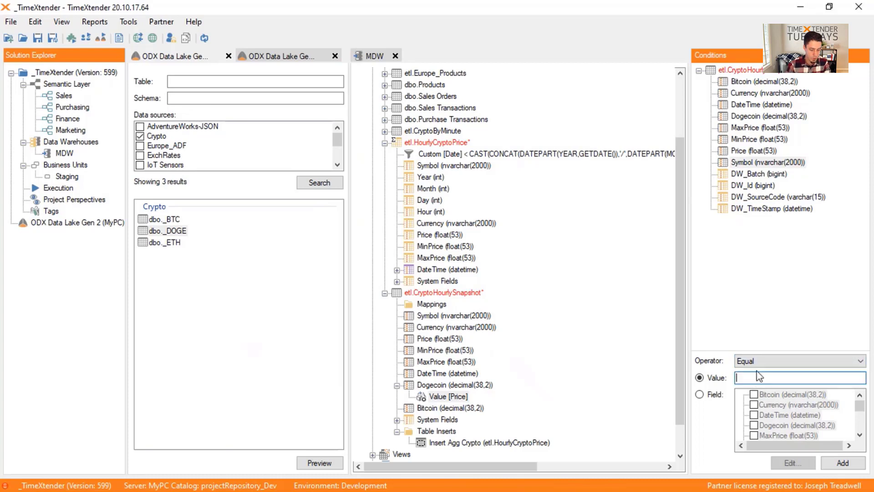
pyautogui.write('E')
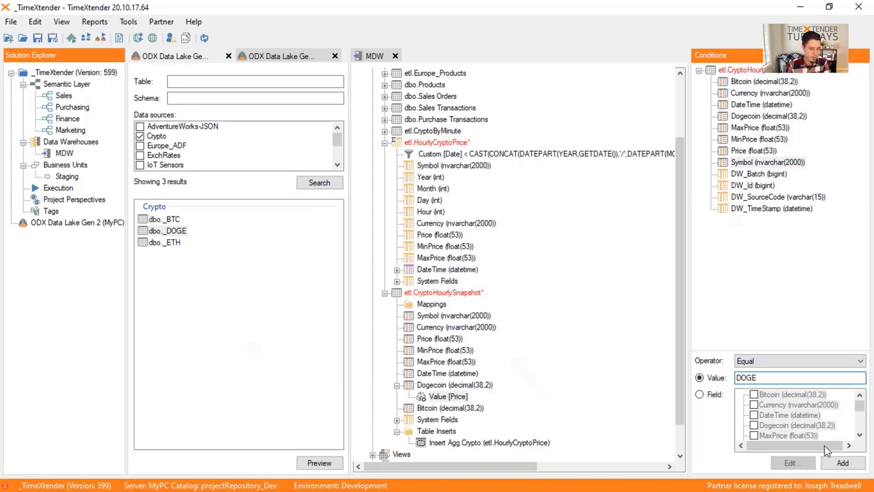
pyautogui.click(837, 461)
# Step: Add a custom value transformation to the Bitcoin field of CryptoHourlySnapshot that returns the Price field
pyautogui.click(428, 419)
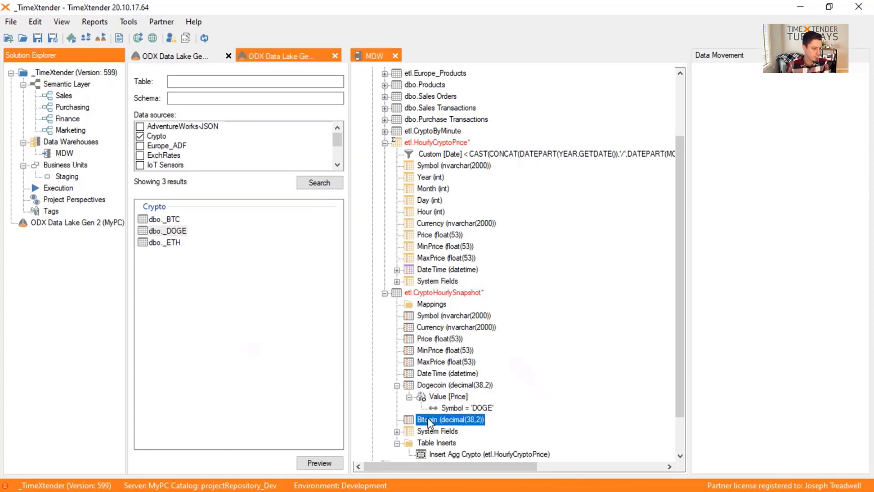
pyautogui.rightClick(428, 417)
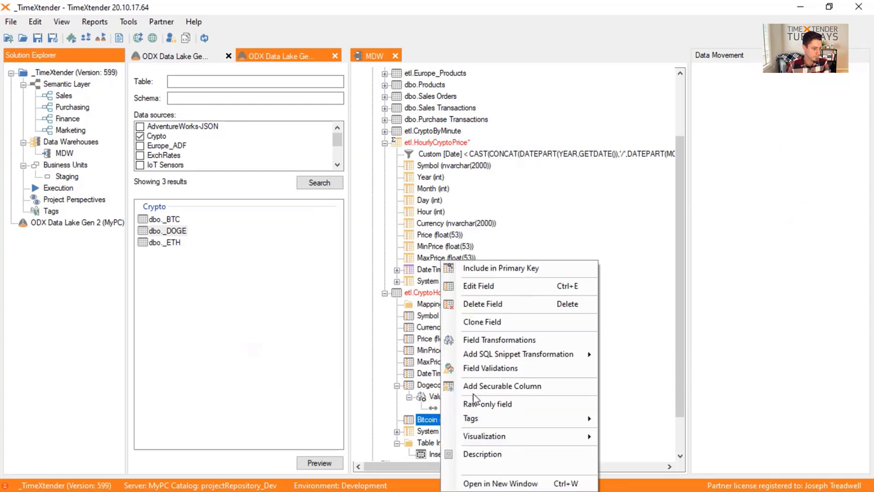
pyautogui.click(460, 338)
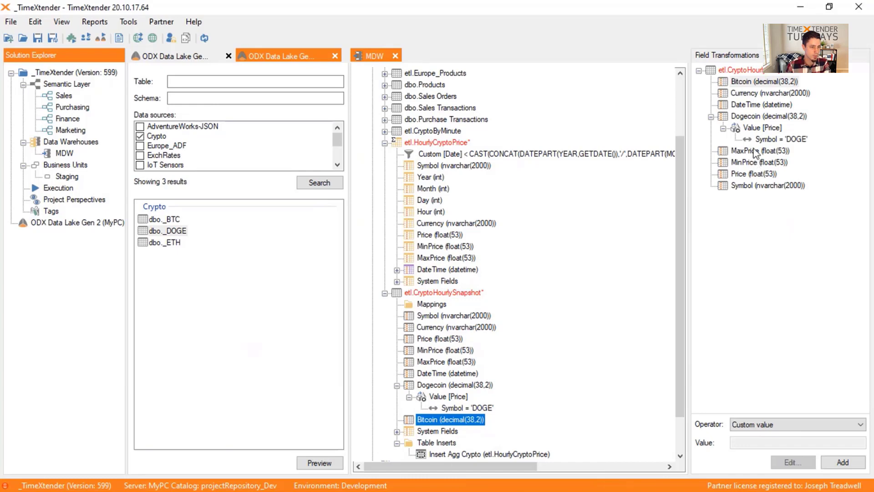
pyautogui.click(846, 463)
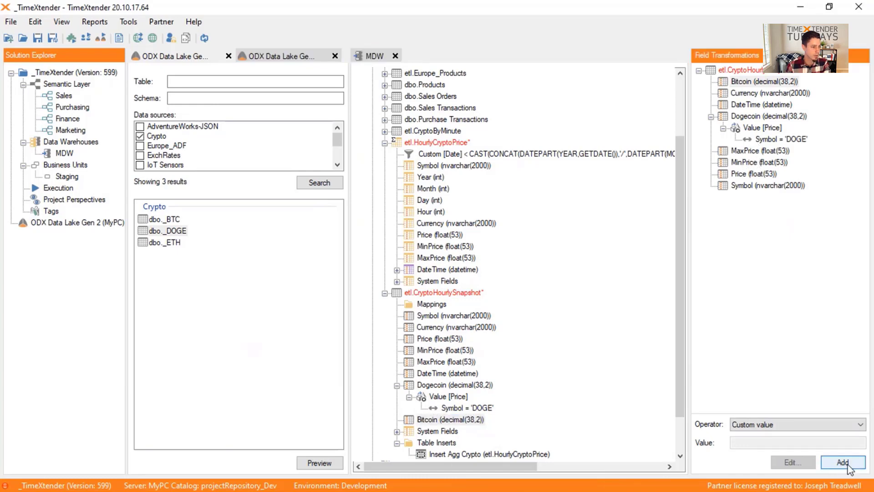
pyautogui.moveTo(612, 227); pyautogui.dragTo(415, 208)
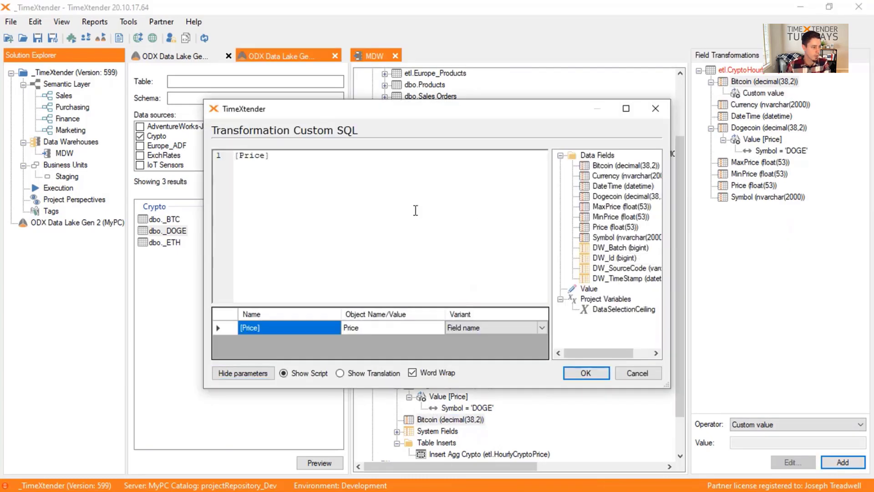
pyautogui.click(585, 372)
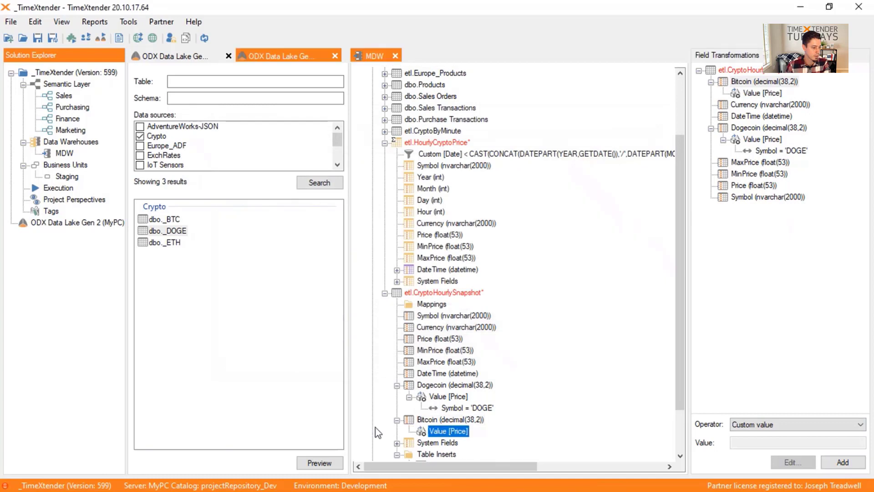
# Step: Add a condition to the Bitcoin field's Price transformation requiring Symbol to equal BTC
pyautogui.rightClick(454, 436)
pyautogui.click(499, 416)
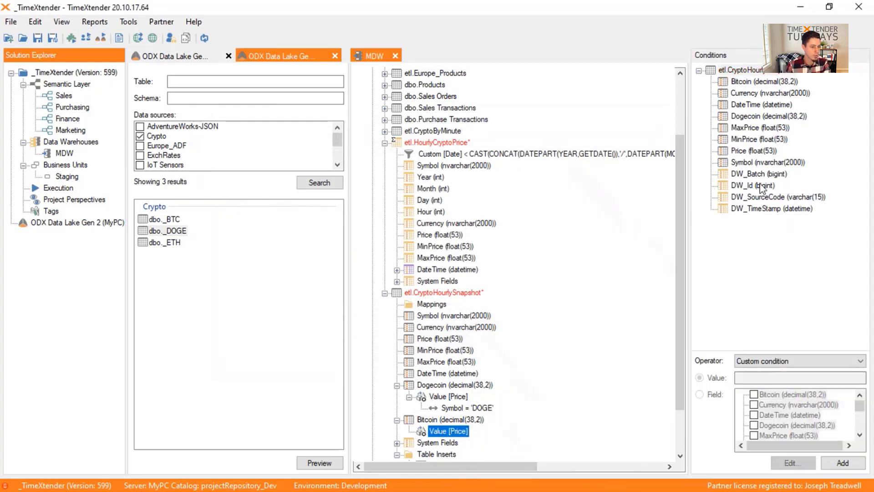
pyautogui.click(743, 163)
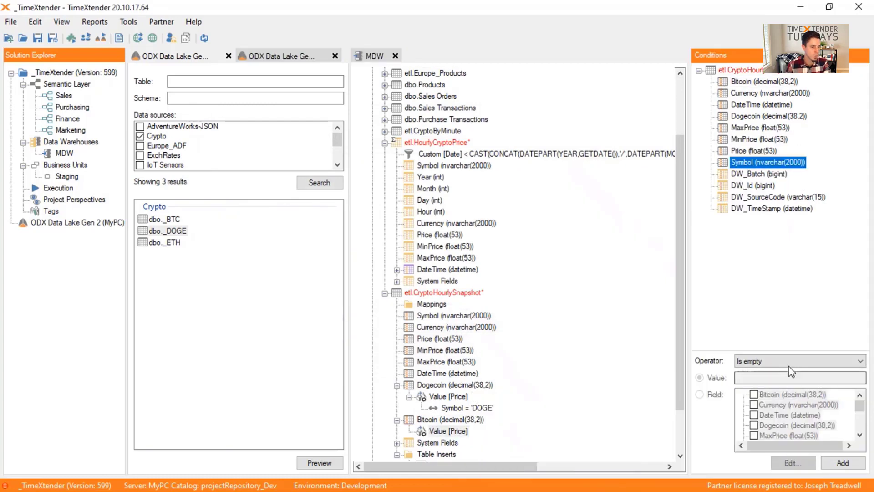
pyautogui.click(751, 361)
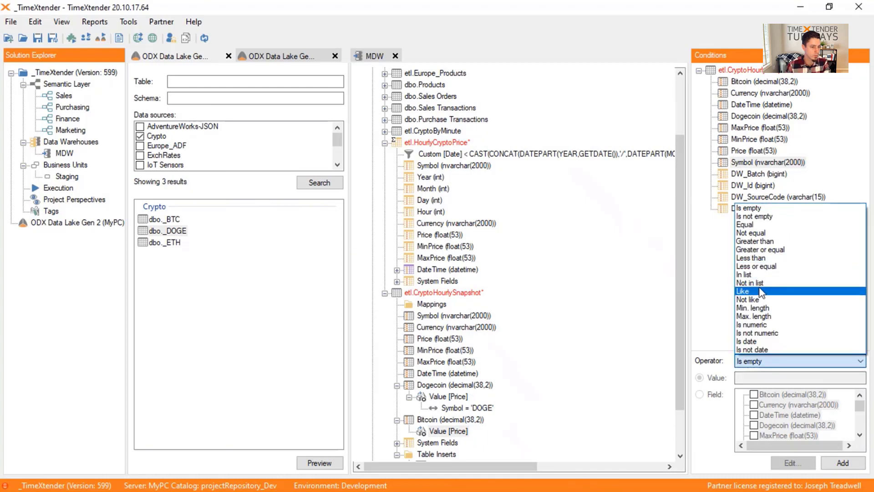
pyautogui.click(755, 226)
pyautogui.click(754, 377)
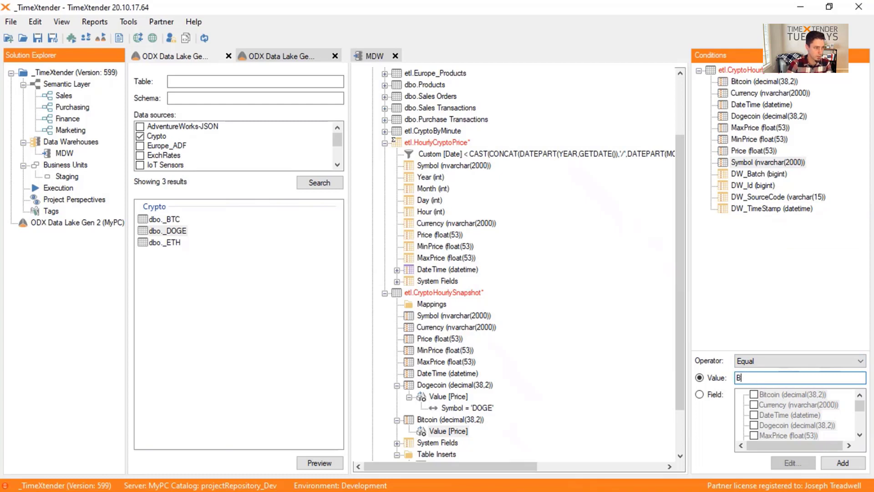
pyautogui.write('BTC')
pyautogui.click(835, 459)
pyautogui.scroll(-1, 444, 407)
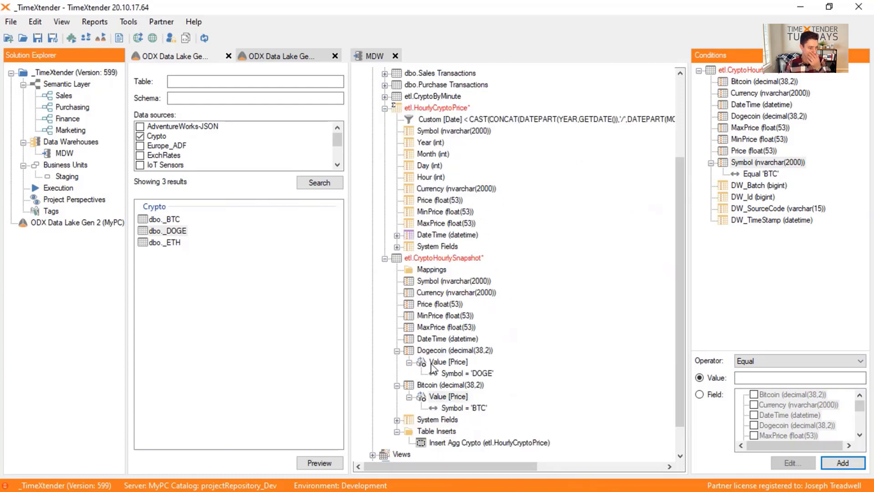
# Step: Collapse the Dogecoin and Bitcoin fields in the CryptoHourlySnapshot table
pyautogui.click(435, 350)
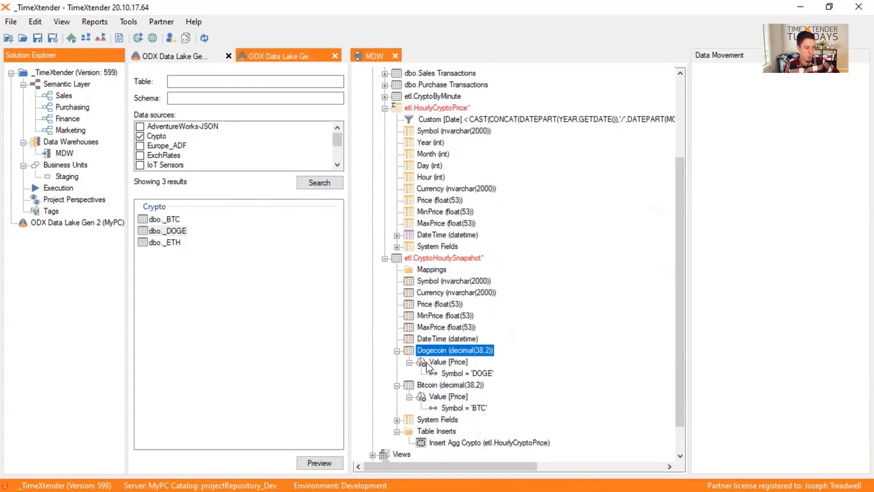
pyautogui.click(423, 386)
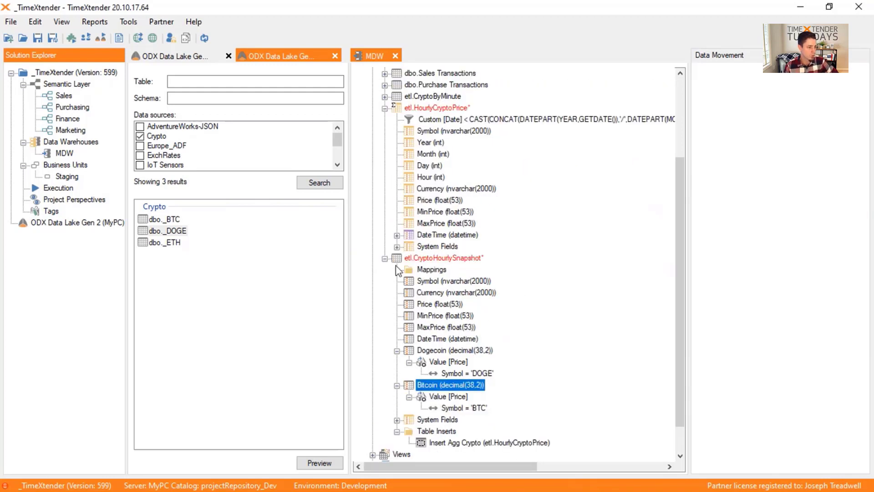
pyautogui.click(397, 351)
pyautogui.click(397, 362)
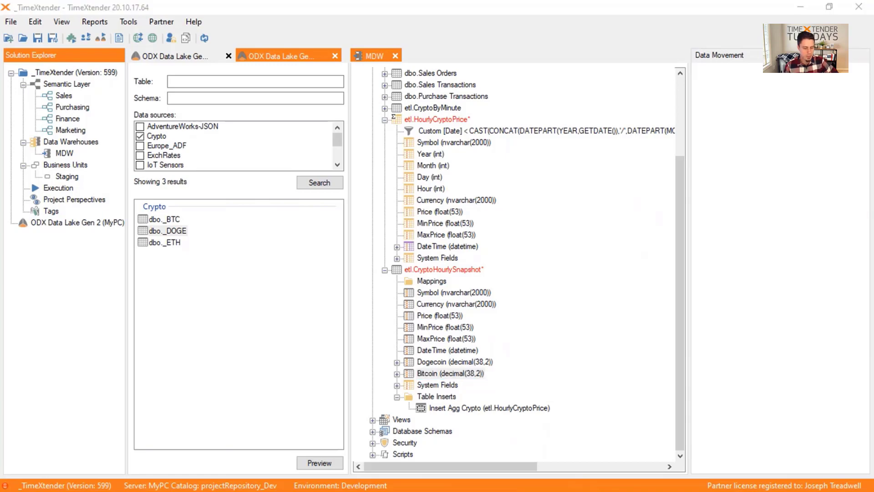
# Step: Enable history on the CryptoHourlySnapshot table and turn off truncating its valid table before data cleansing
pyautogui.hotkey('alt', 'Tab')
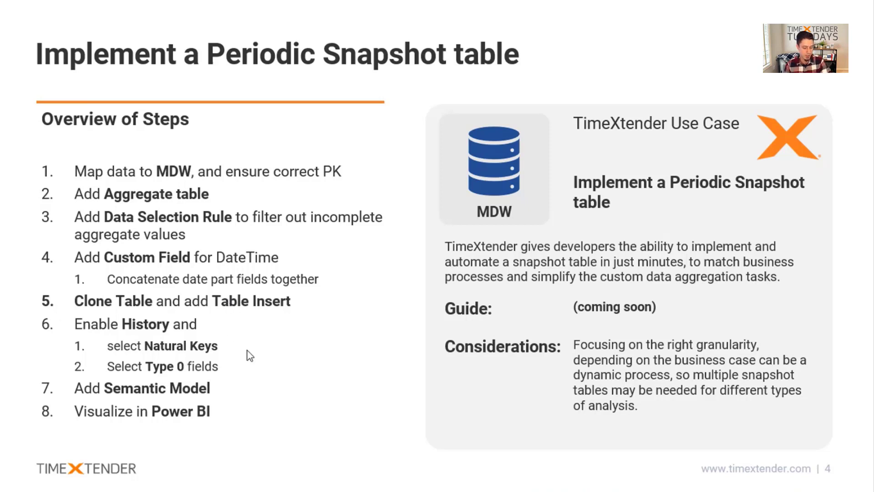
pyautogui.hotkey('alt', 'Tab')
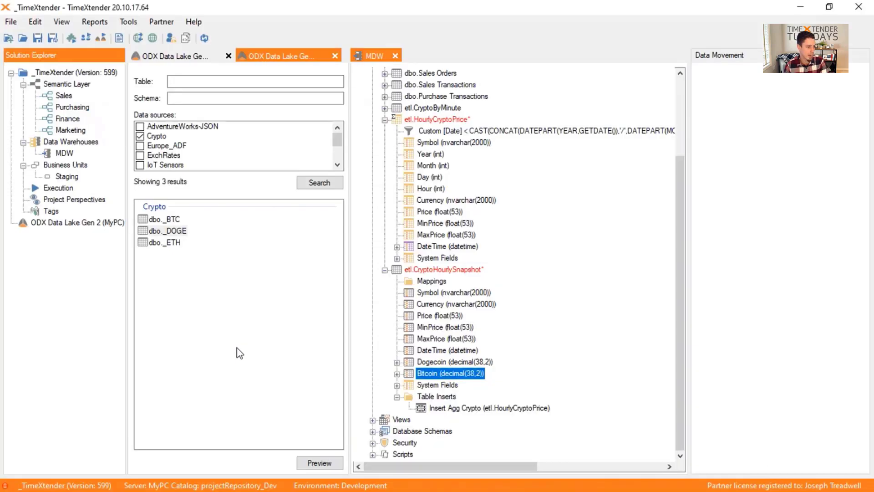
pyautogui.click(428, 272)
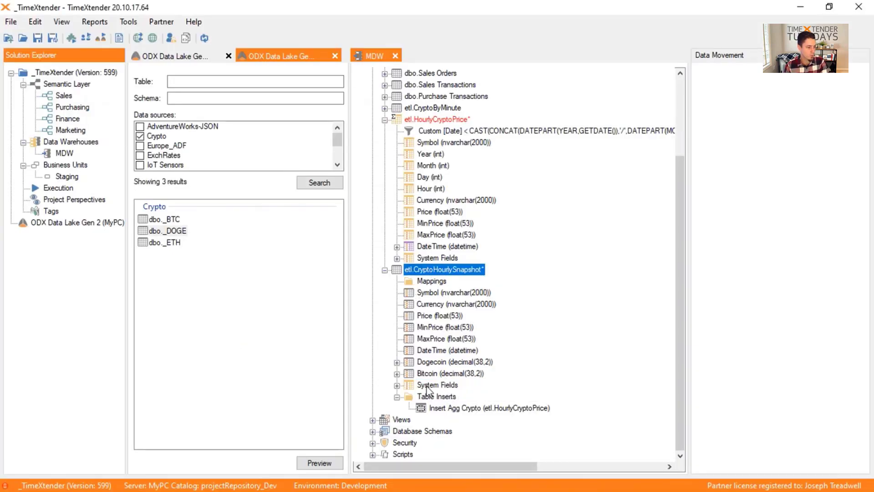
pyautogui.rightClick(432, 269)
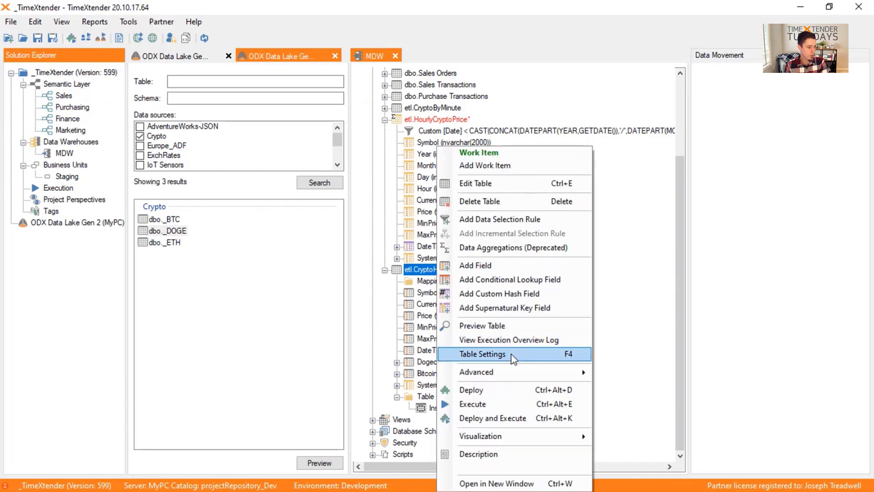
pyautogui.click(514, 358)
pyautogui.click(417, 105)
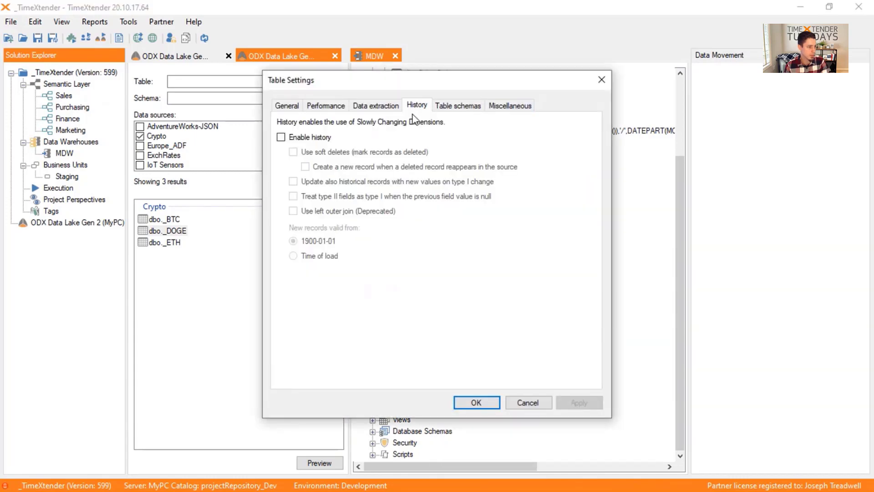
pyautogui.click(293, 138)
pyautogui.click(374, 108)
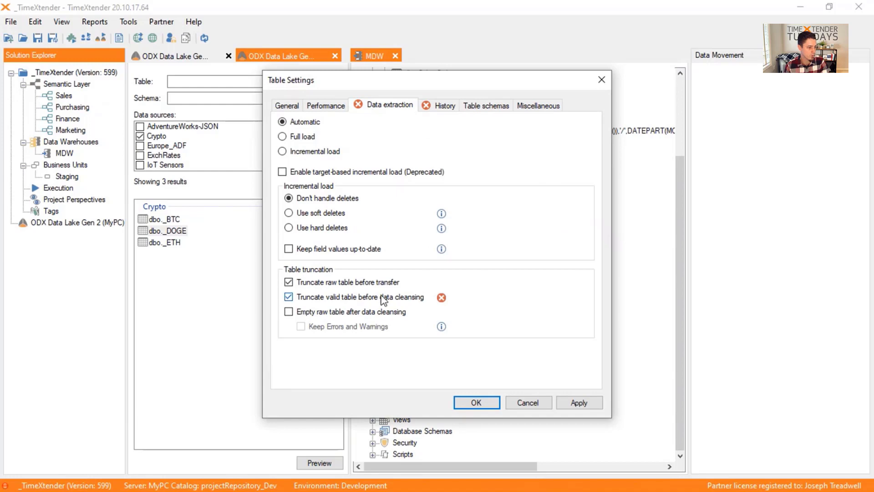
pyautogui.click(289, 297)
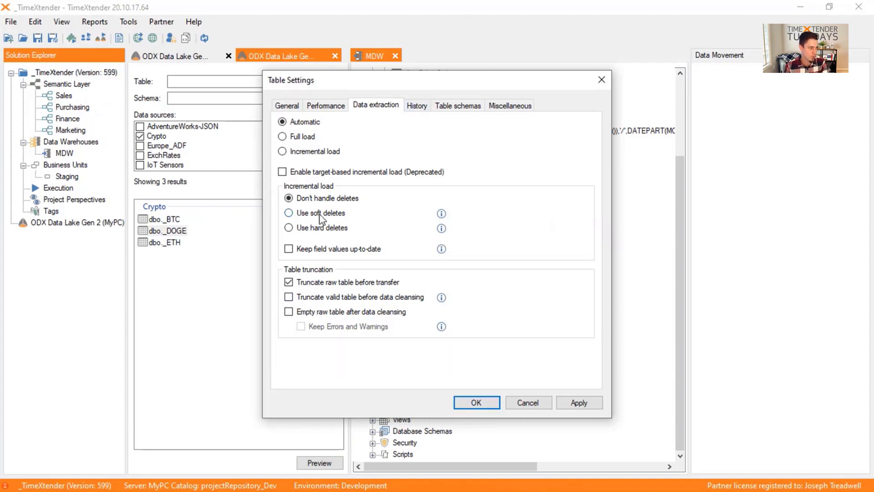
pyautogui.click(417, 105)
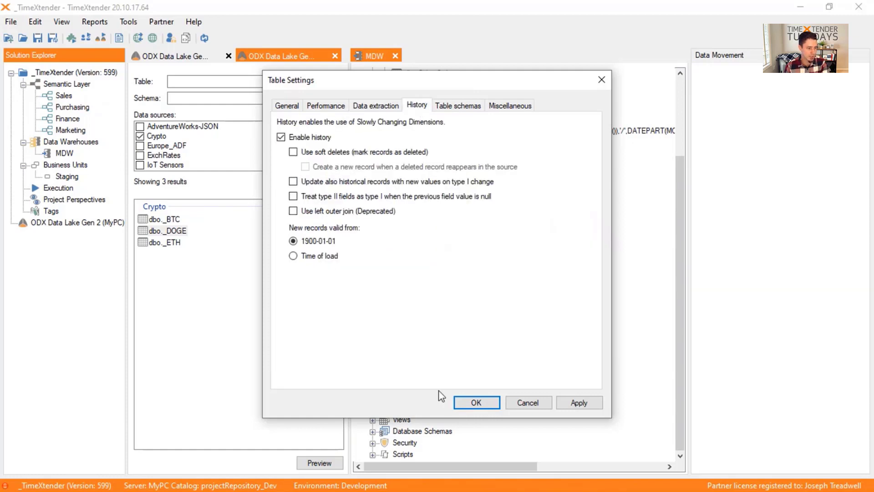
pyautogui.click(495, 404)
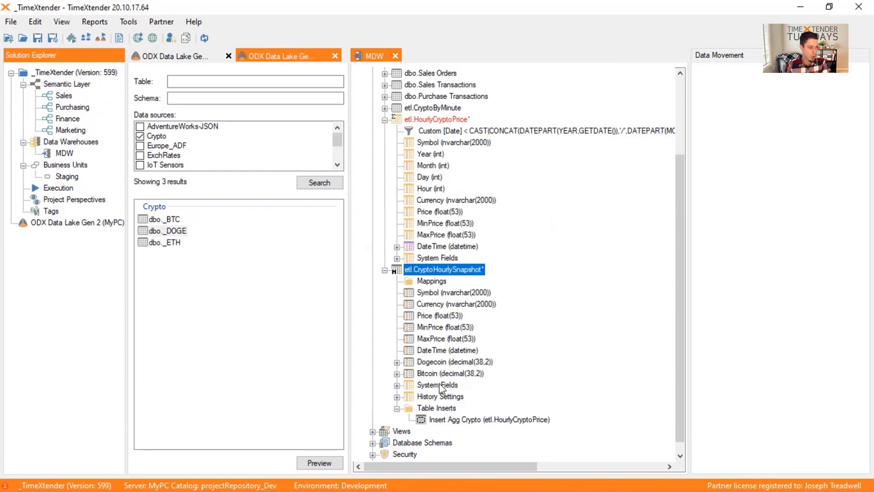
# Step: Set Symbol and DateTime as the natural key in the CryptoHourlySnapshot table's history settings
pyautogui.click(445, 396)
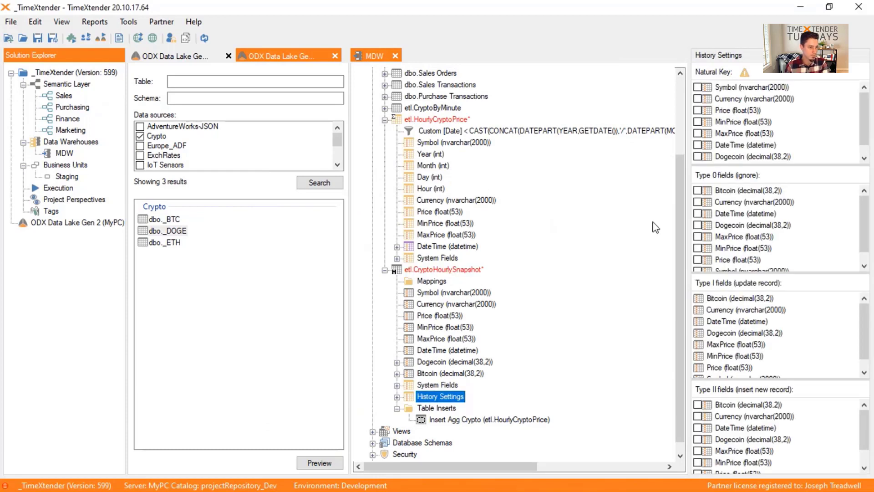
pyautogui.click(697, 87)
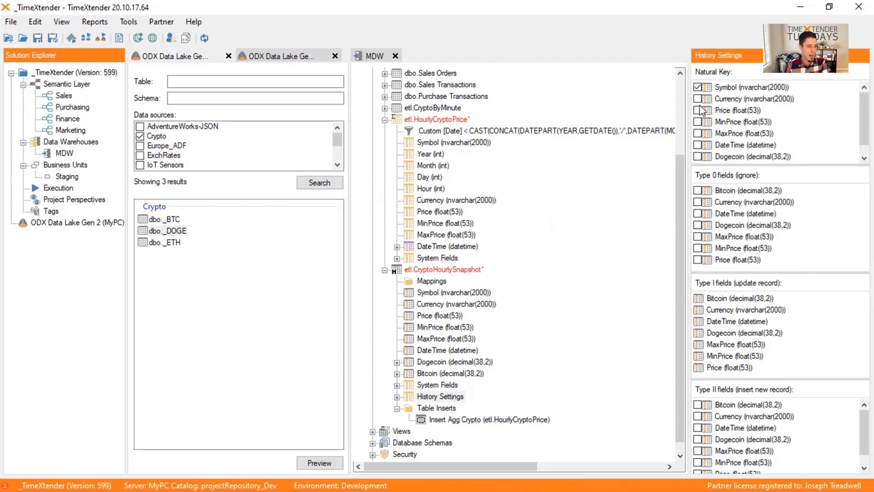
pyautogui.scroll(-1, 701, 114)
pyautogui.scroll(1, 699, 112)
pyautogui.scroll(-1, 700, 109)
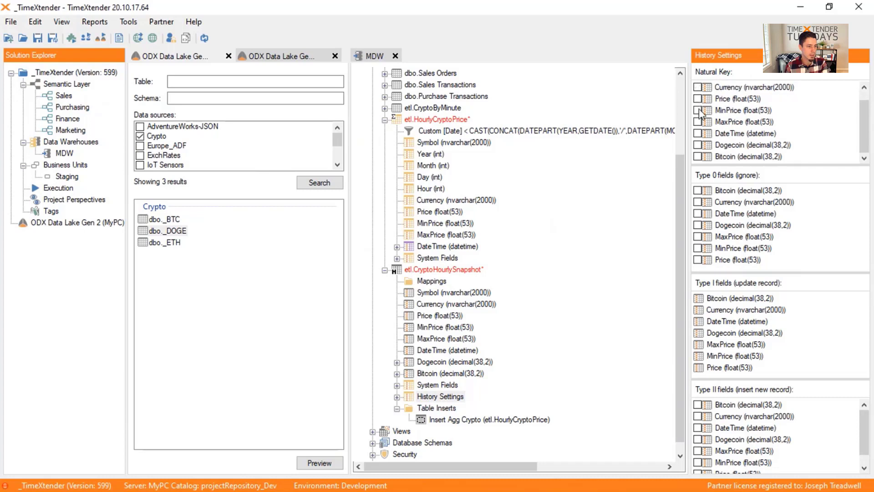
pyautogui.click(697, 133)
pyautogui.scroll(1, 737, 111)
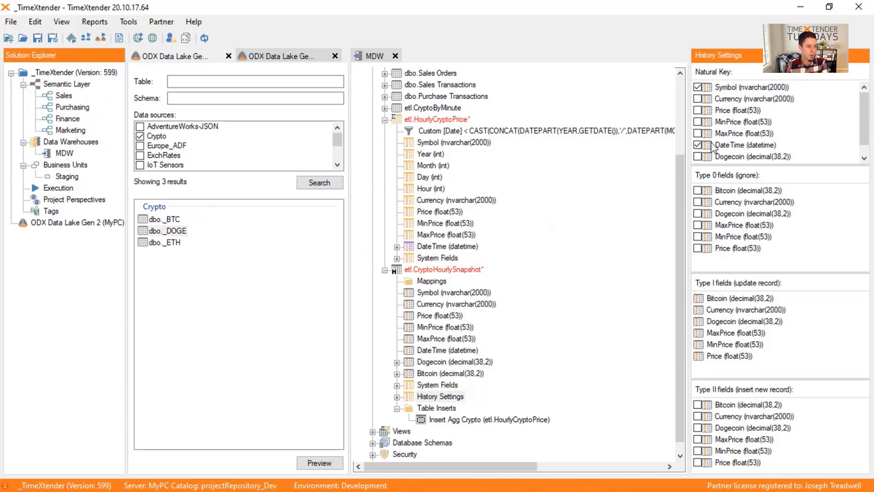
pyautogui.scroll(-1, 711, 145)
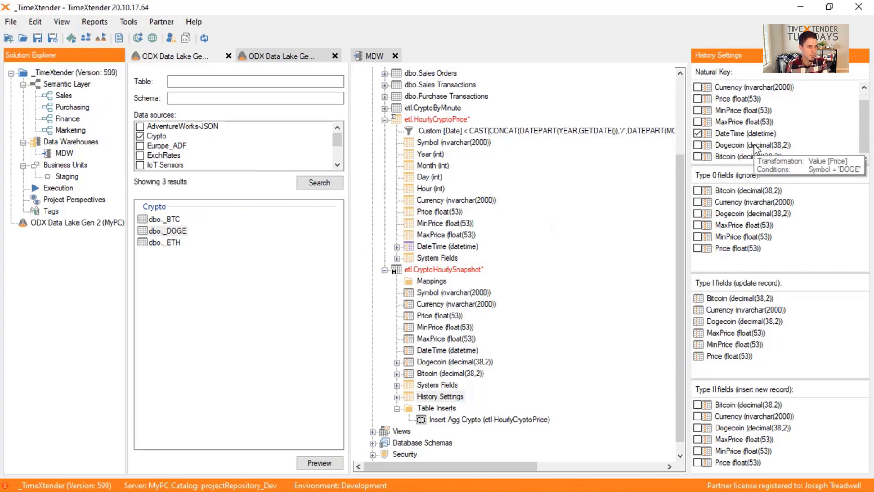
# Step: Mark Bitcoin, Currency, Dogecoin, MaxPrice, MinPrice and Price as Type 0 fields in the CryptoHourlySnapshot history settings
pyautogui.click(698, 190)
pyautogui.click(697, 202)
pyautogui.click(698, 213)
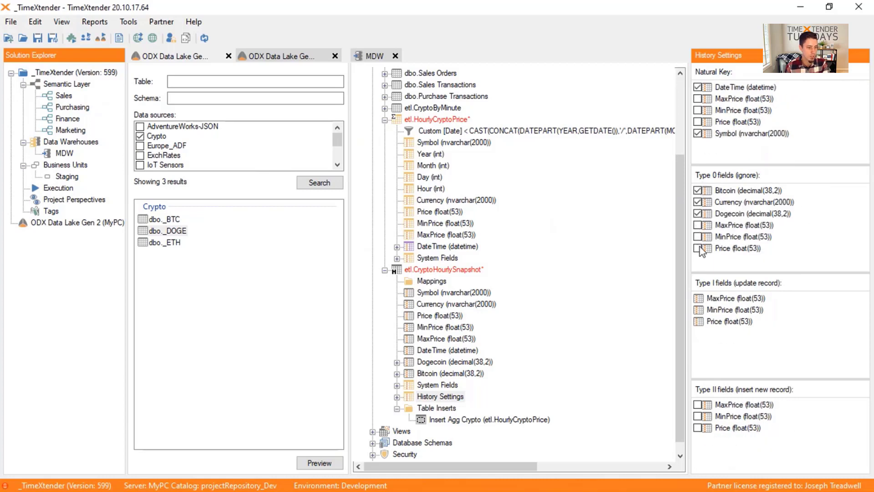
pyautogui.click(698, 224)
pyautogui.click(697, 236)
pyautogui.click(697, 248)
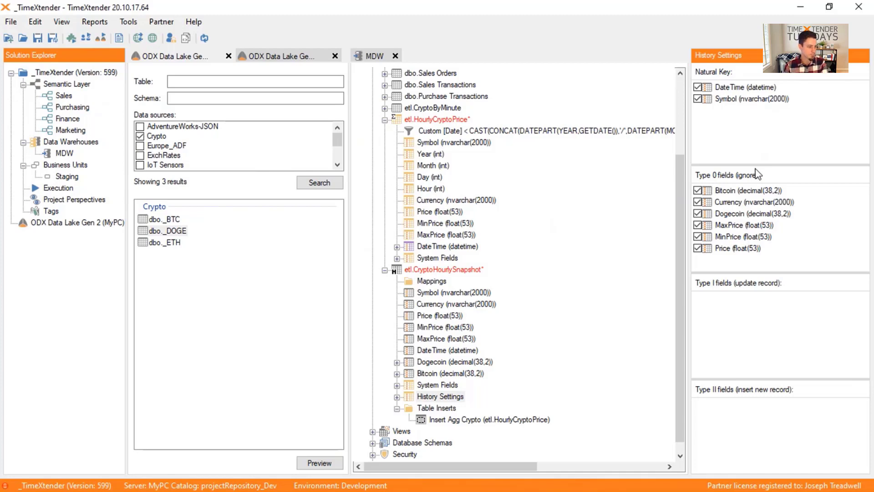
pyautogui.scroll(3, 501, 321)
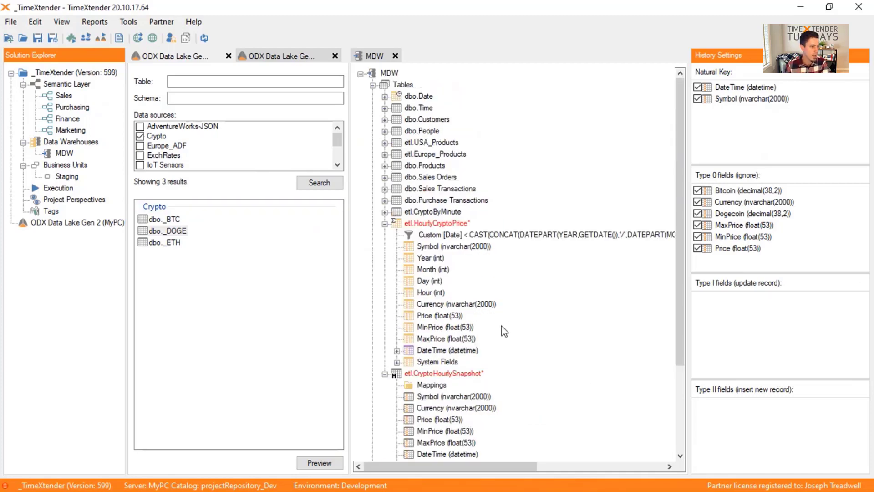
pyautogui.scroll(-3, 503, 327)
pyautogui.scroll(3, 474, 341)
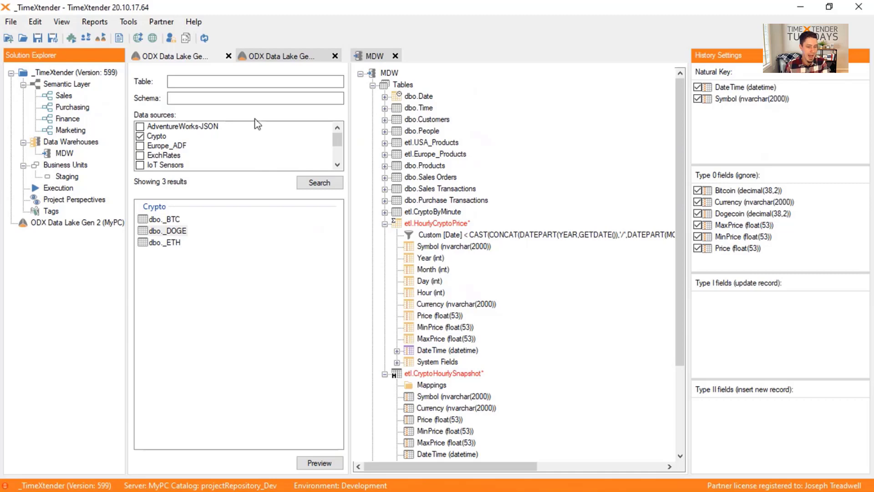
pyautogui.hotkey('alt', 'Tab')
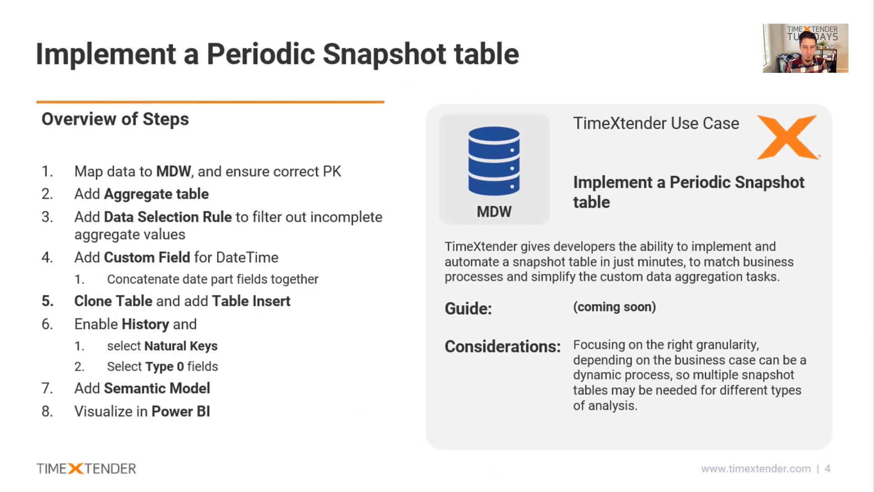
pyautogui.hotkey('alt', 'Tab')
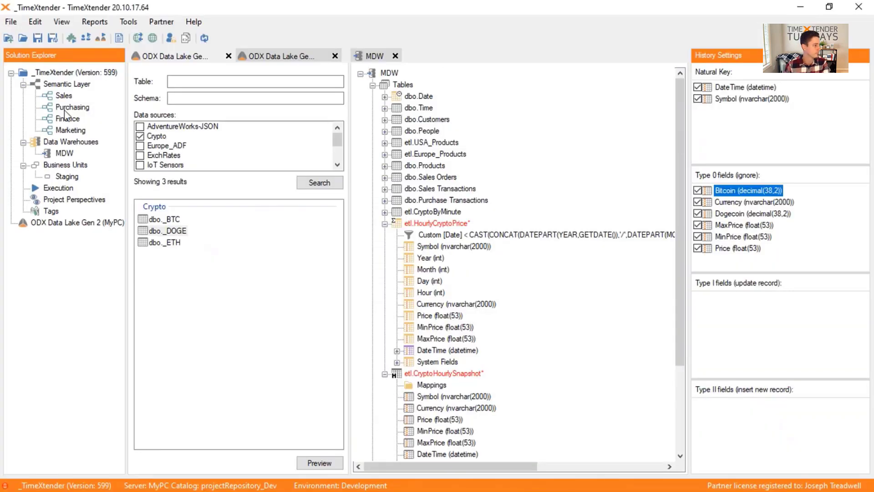
# Step: Add a semantic model named Crypto with only the Analysis Services Tabular endpoint settings shown, excluding Qlik and Tableau
pyautogui.rightClick(72, 85)
pyautogui.click(134, 109)
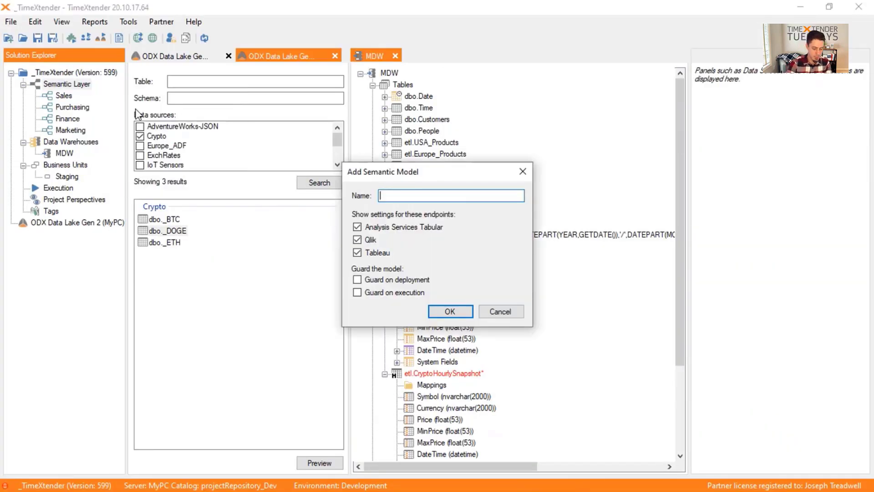
pyautogui.write('Crypto')
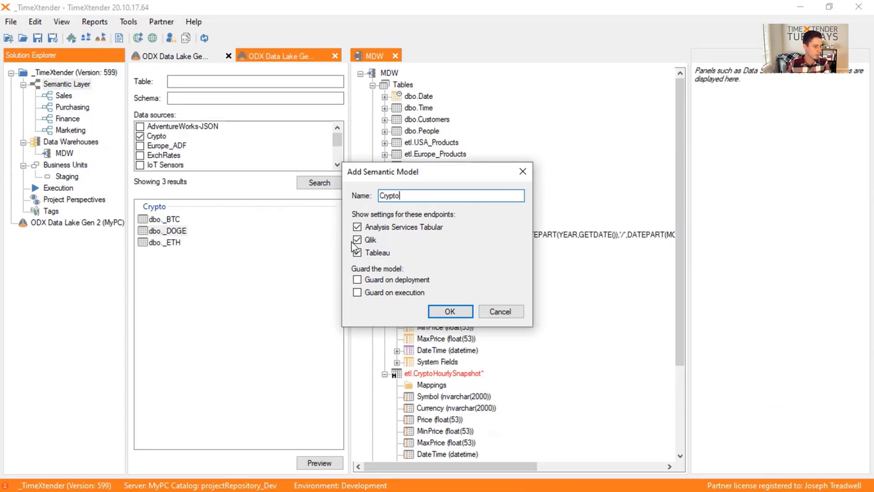
pyautogui.click(383, 255)
pyautogui.click(368, 239)
pyautogui.click(449, 311)
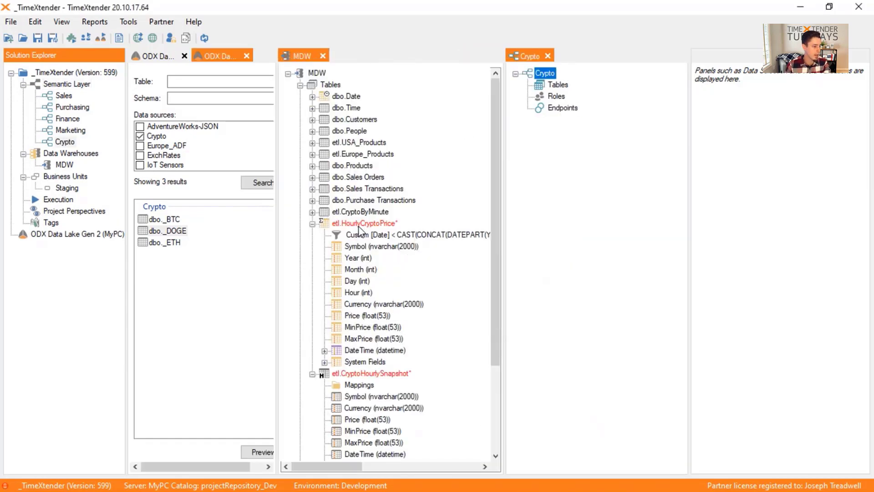
# Step: Add CryptoHourlySnapshot to the Crypto semantic model with Bitcoin, Currency, DateTime, Dogecoin, MaxPrice, MinPrice, Price and Symbol, and expand the new table
pyautogui.scroll(-2, 359, 230)
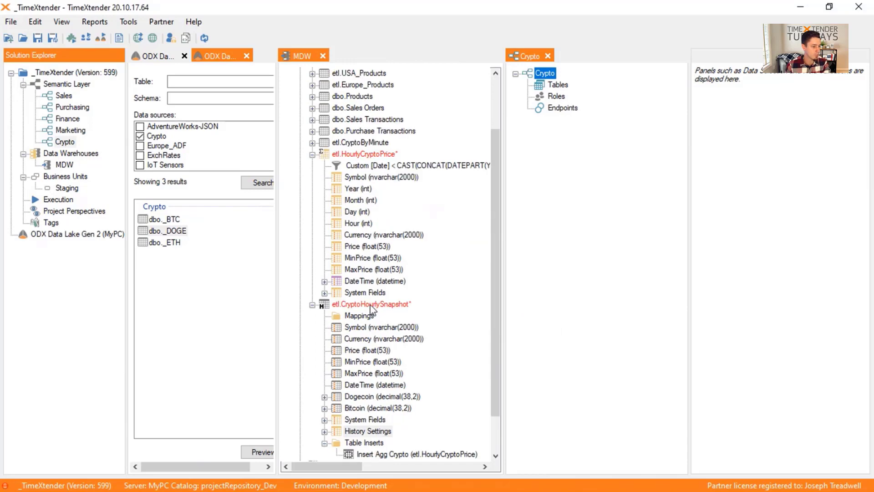
pyautogui.moveTo(371, 308); pyautogui.dragTo(537, 197)
pyautogui.moveTo(551, 83); pyautogui.dragTo(551, 84)
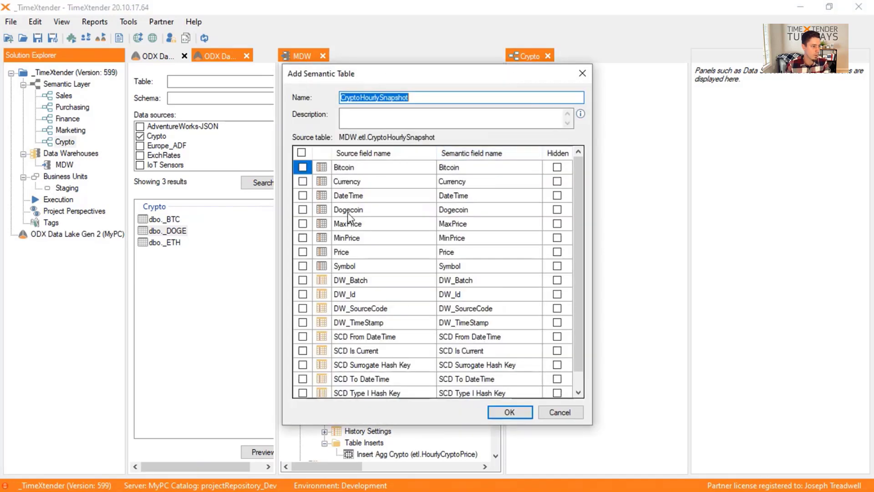
pyautogui.click(303, 167)
pyautogui.click(303, 181)
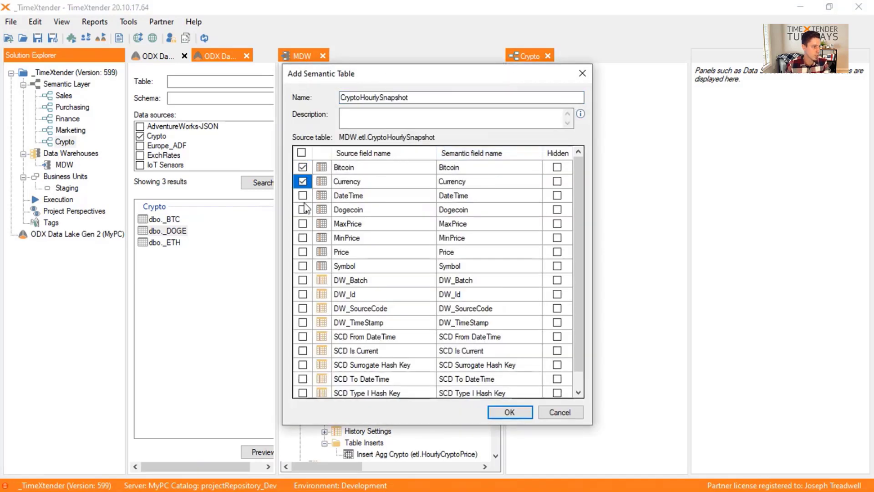
pyautogui.click(303, 196)
pyautogui.click(303, 223)
pyautogui.click(303, 238)
pyautogui.click(303, 251)
pyautogui.click(302, 266)
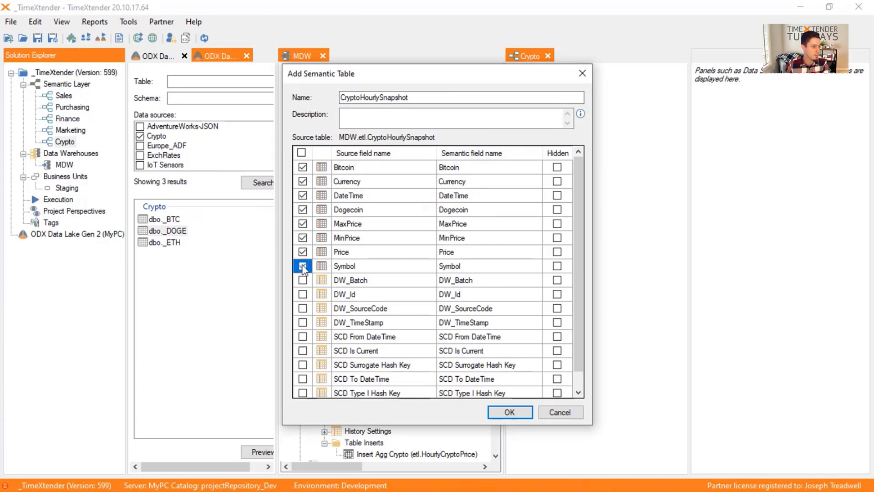
pyautogui.click(509, 412)
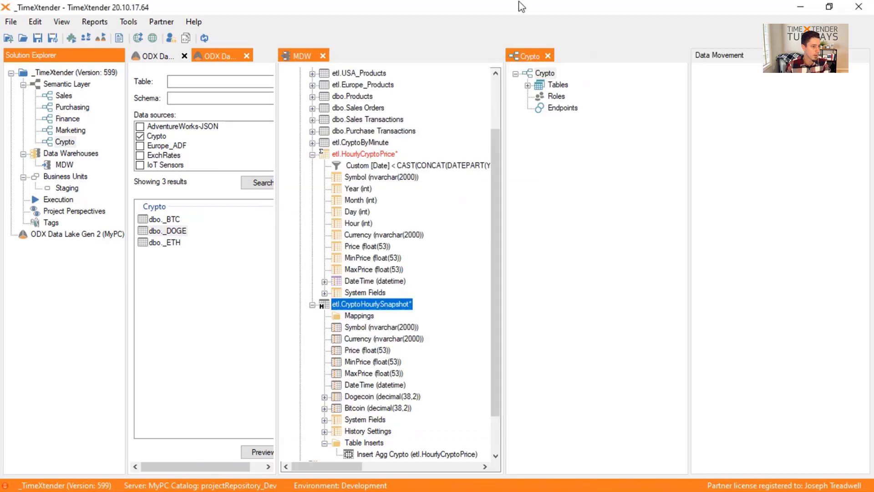
pyautogui.click(527, 86)
pyautogui.click(540, 96)
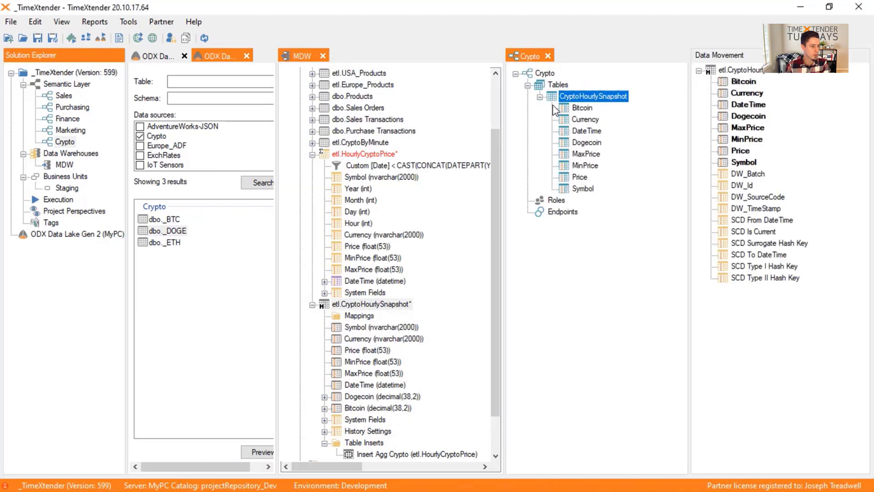
# Step: Add an Analysis Services Tabular endpoint named Crypto to the semantic model, using server MyPC and database Crypto3
pyautogui.rightClick(574, 212)
pyautogui.click(624, 220)
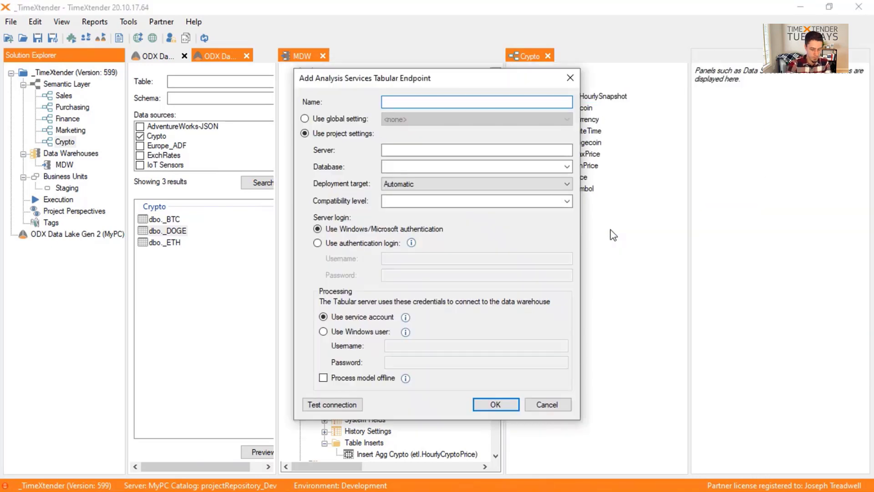
pyautogui.write('Crypto')
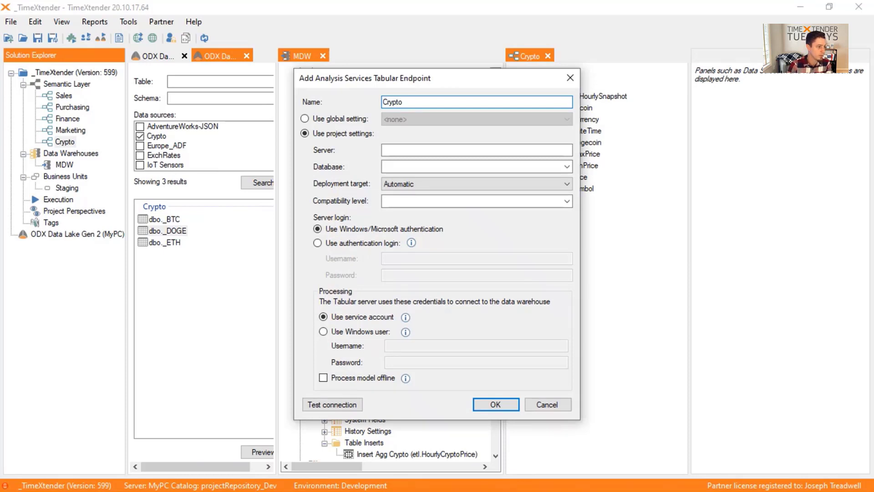
pyautogui.press('Tab')
pyautogui.press('Tab')
pyautogui.write('Myu')
pyautogui.press('BackSpace')
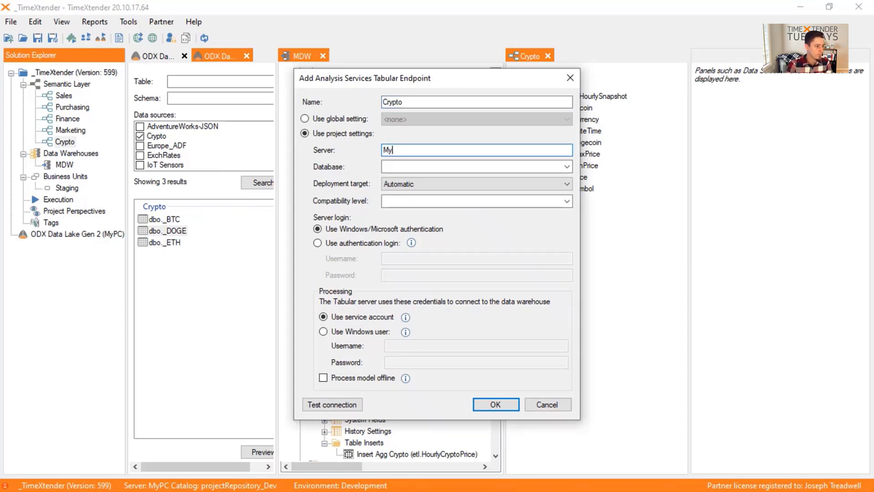
pyautogui.click(473, 166)
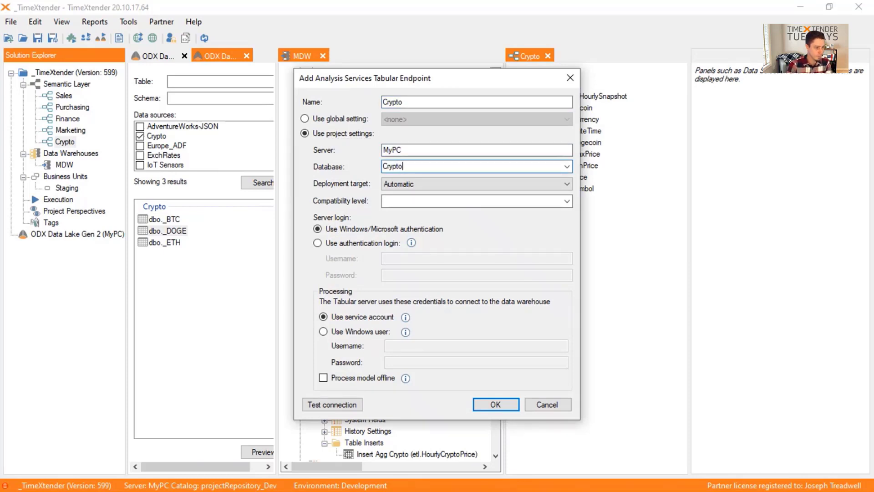
pyautogui.write('Crypto3')
pyautogui.press('Tab')
pyautogui.press('Tab')
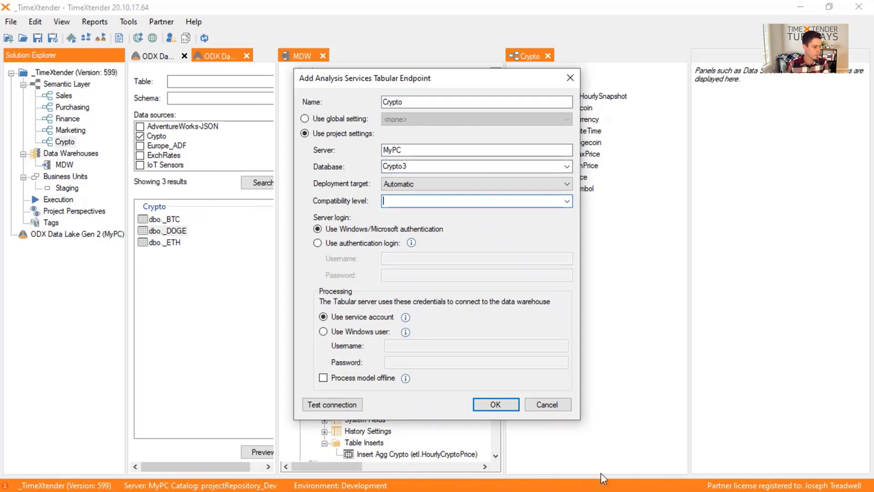
pyautogui.click(494, 404)
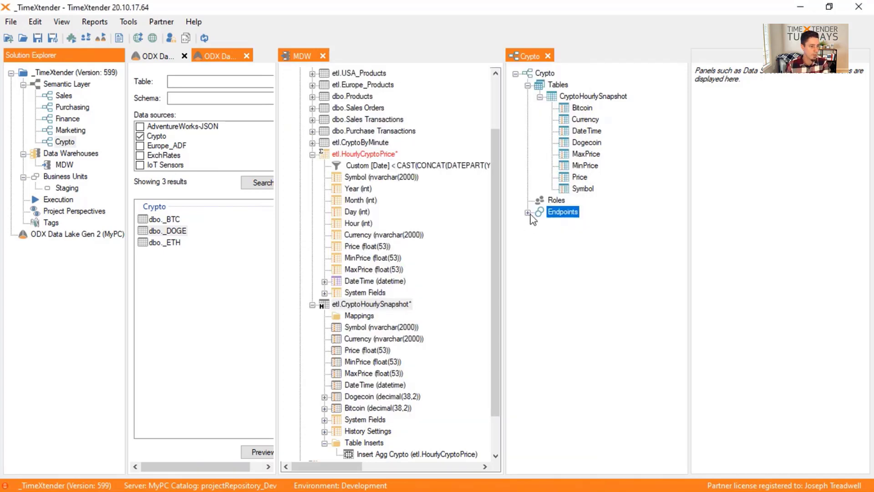
pyautogui.click(528, 212)
# Step: Try to deploy and execute only the modified tables and views of the MDW data warehouse
pyautogui.scroll(2, 432, 218)
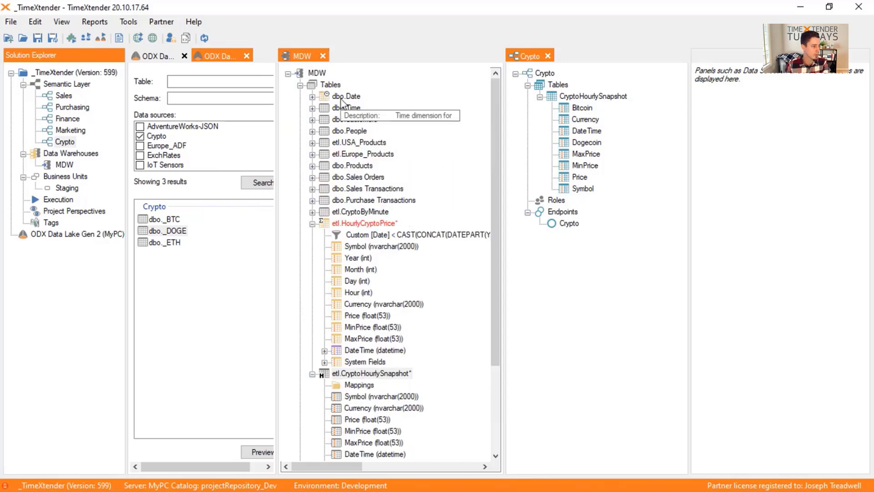
pyautogui.rightClick(324, 73)
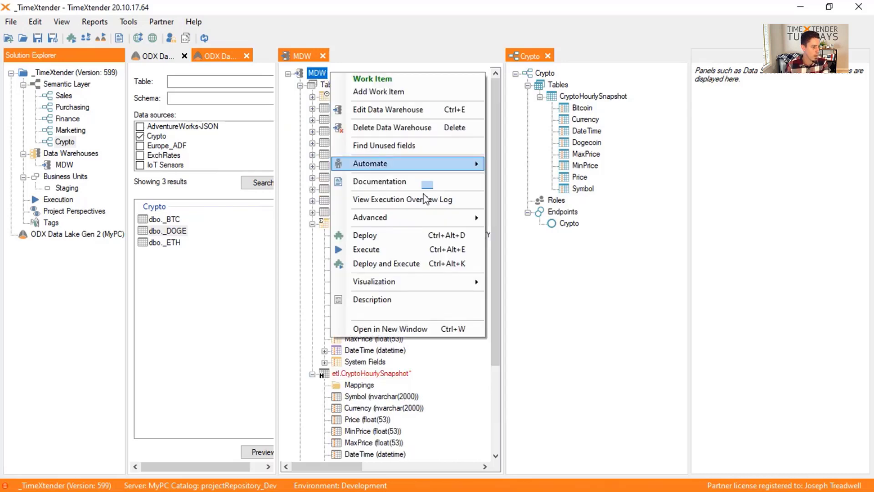
pyautogui.click(423, 264)
pyautogui.click(414, 296)
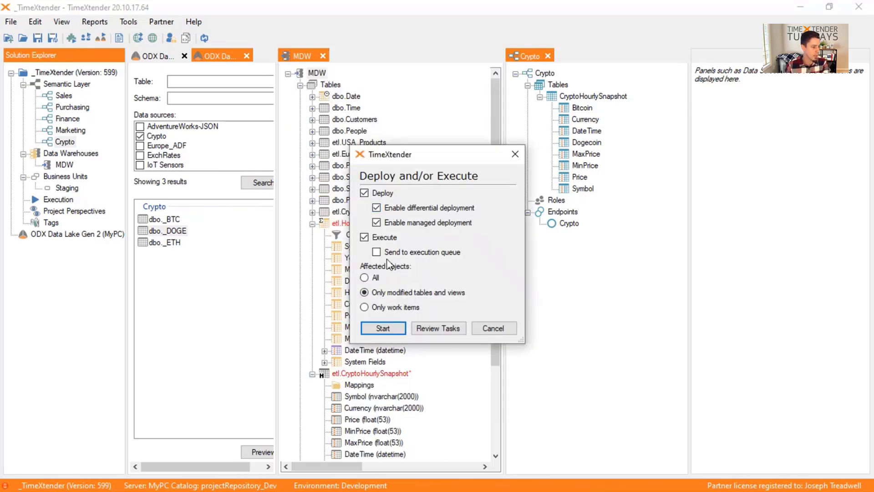
pyautogui.click(383, 328)
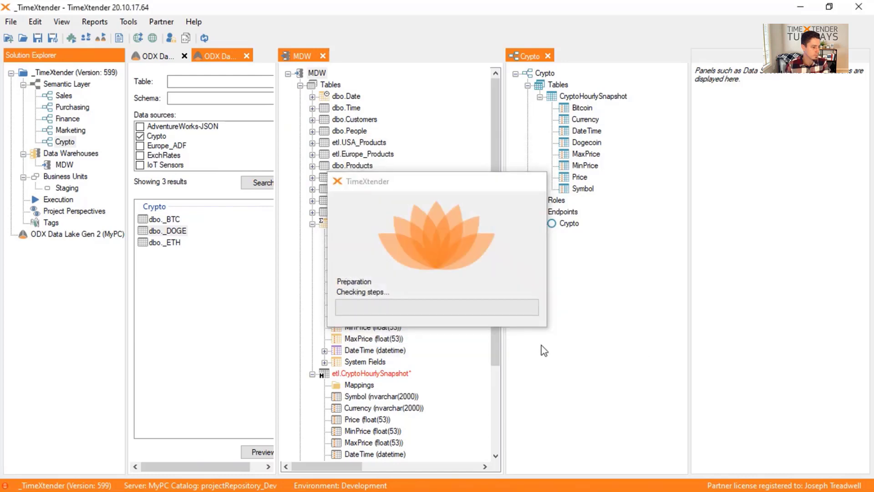
pyautogui.click(618, 368)
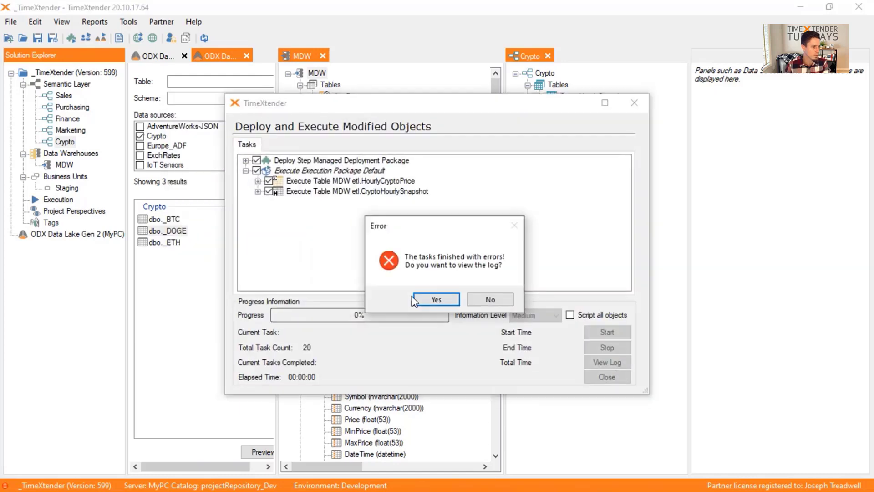
# Step: Read the error information for CryptoHourlySnapshot in the deployment log and close the deployment windows
pyautogui.click(443, 301)
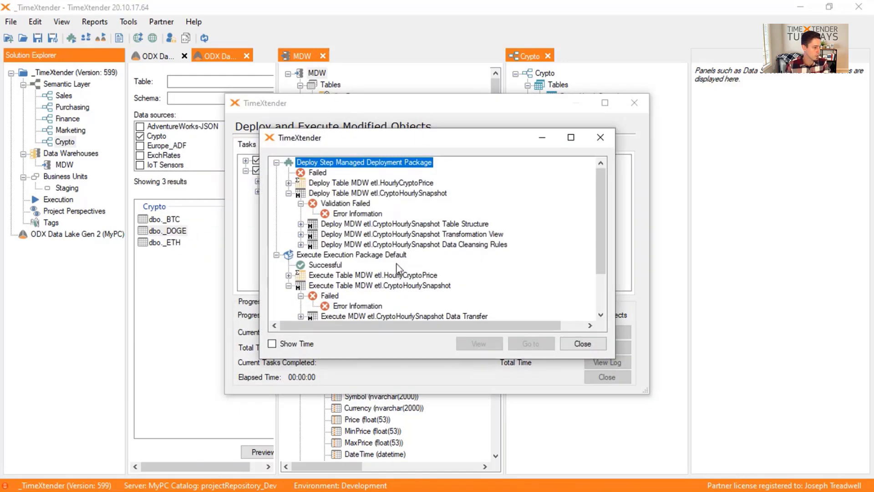
pyautogui.scroll(-2, 403, 267)
pyautogui.doubleClick(355, 309)
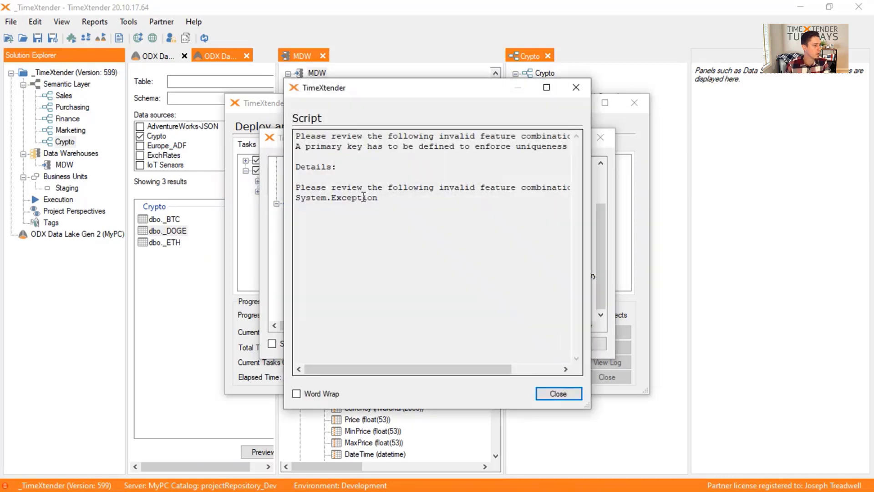
pyautogui.click(564, 396)
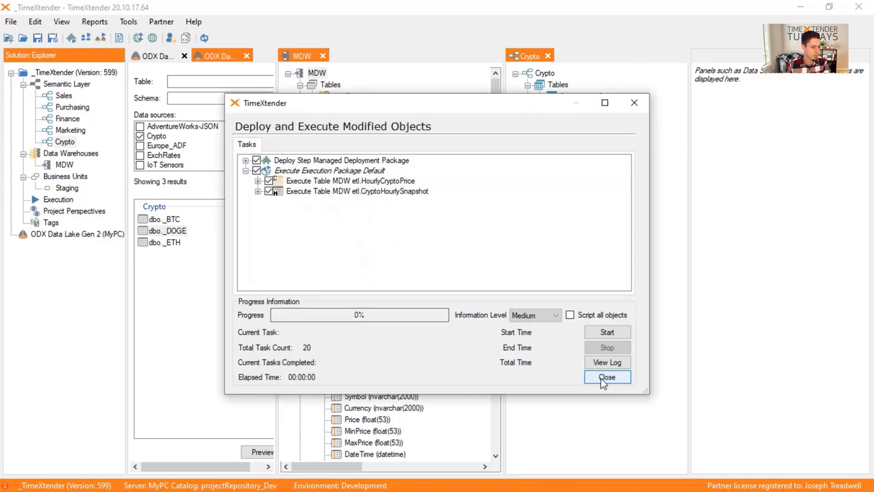
pyautogui.click(604, 374)
# Step: Include the Symbol and DateTime fields in the primary key of the CryptoHourlySnapshot table
pyautogui.scroll(-3, 355, 327)
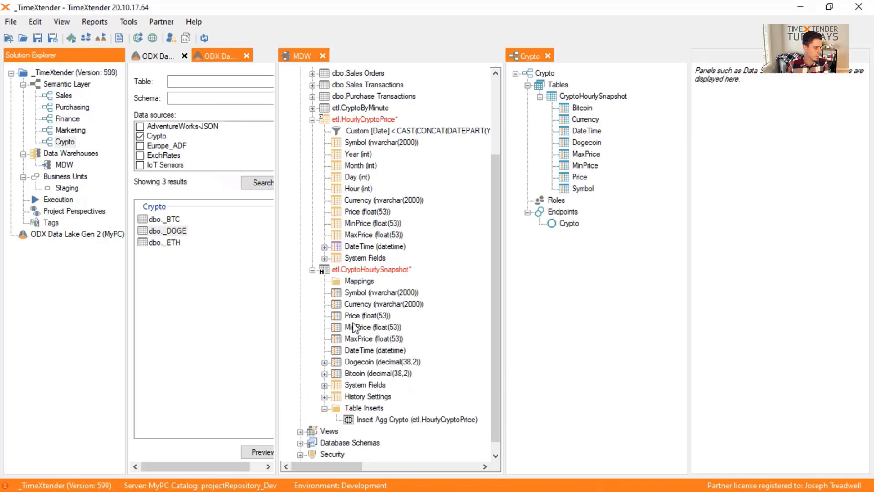
pyautogui.rightClick(353, 293)
pyautogui.click(396, 268)
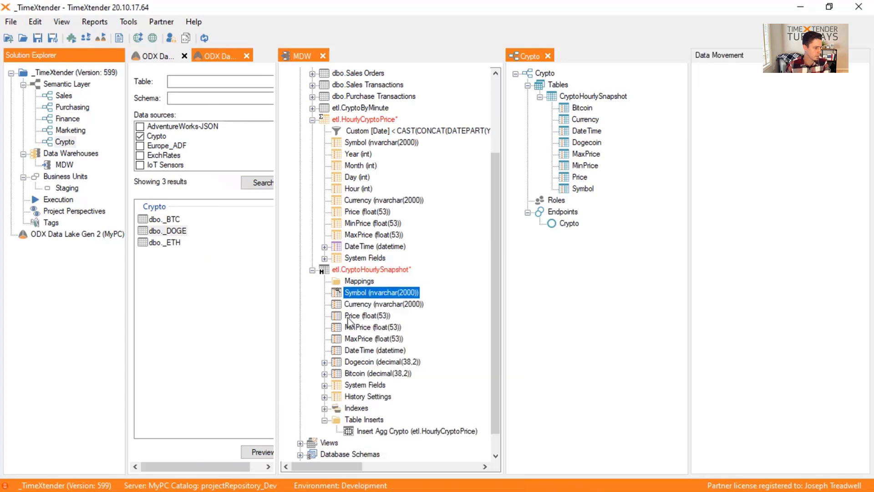
pyautogui.click(358, 304)
pyautogui.click(355, 318)
pyautogui.click(358, 350)
pyautogui.rightClick(361, 350)
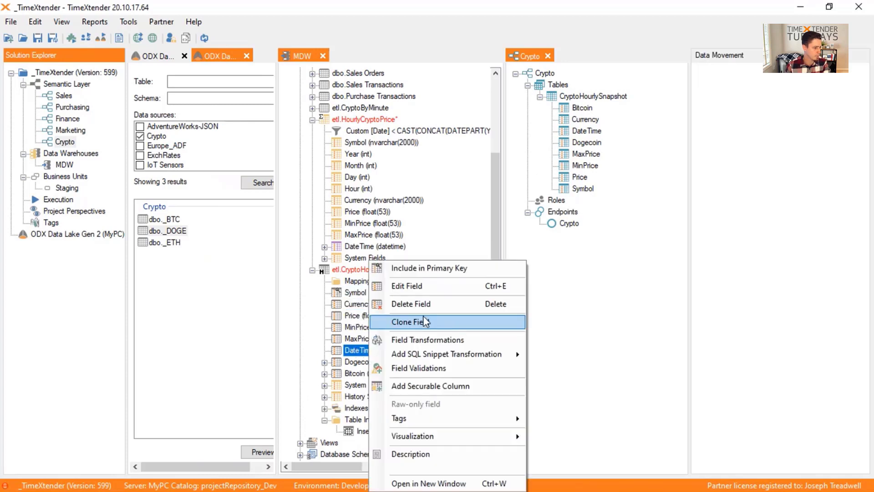
pyautogui.click(428, 268)
# Step: Deploy and execute the modified objects of the MDW data warehouse, saving the project without a version note
pyautogui.scroll(3, 346, 182)
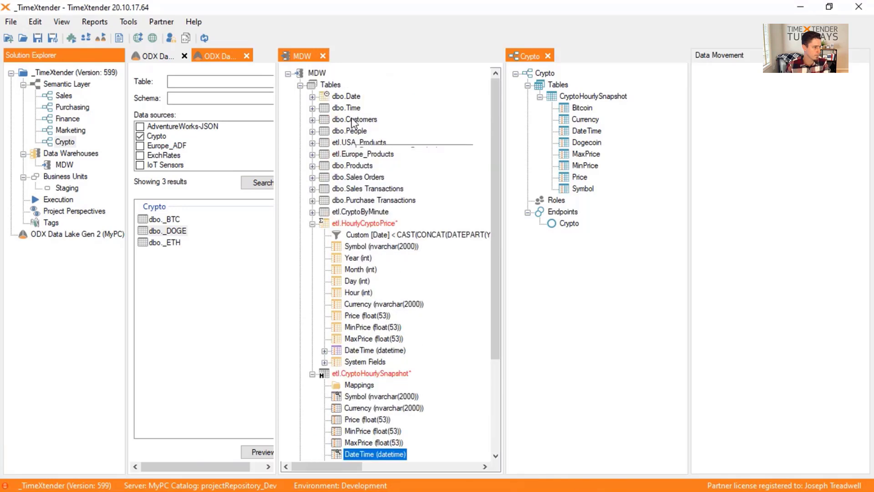
pyautogui.rightClick(318, 72)
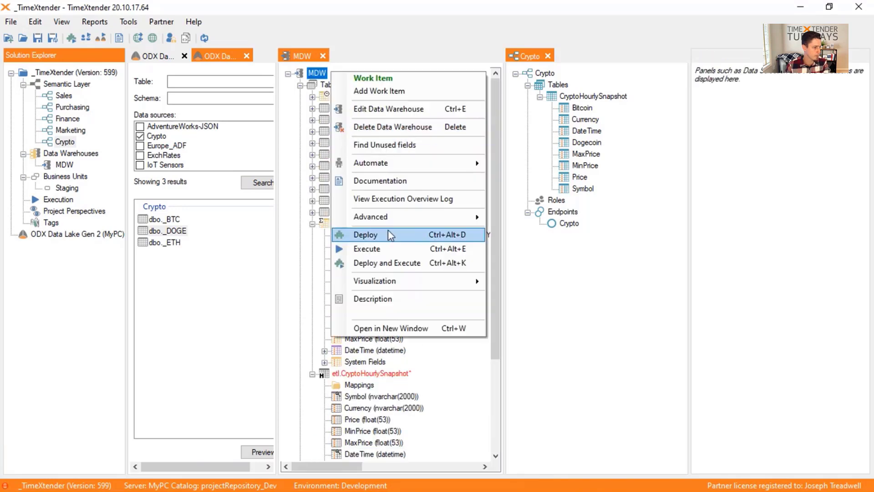
pyautogui.click(387, 261)
pyautogui.click(392, 326)
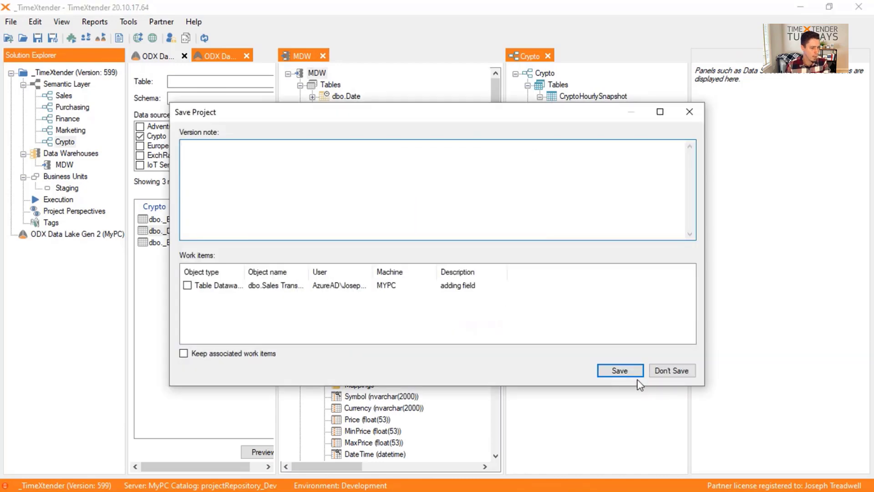
pyautogui.click(619, 370)
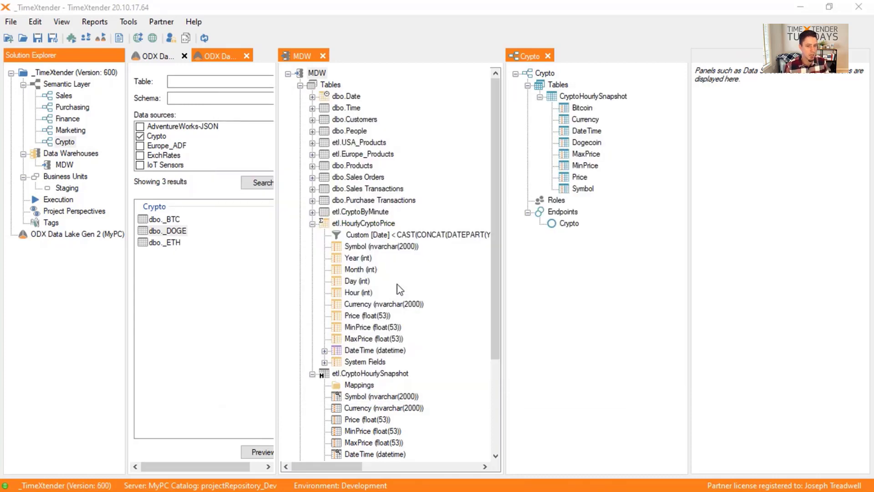
# Step: Deploy and execute the Crypto semantic model with differential and managed deployment enabled, saving the project without a version note
pyautogui.rightClick(551, 73)
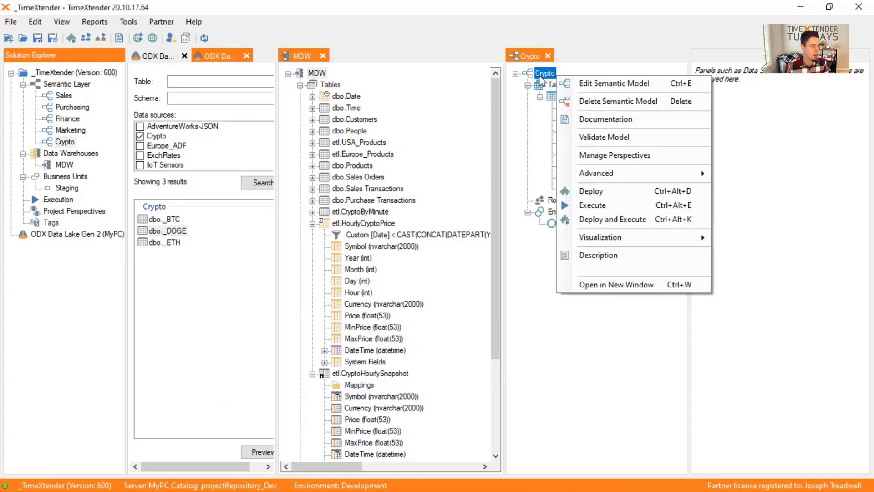
pyautogui.click(602, 220)
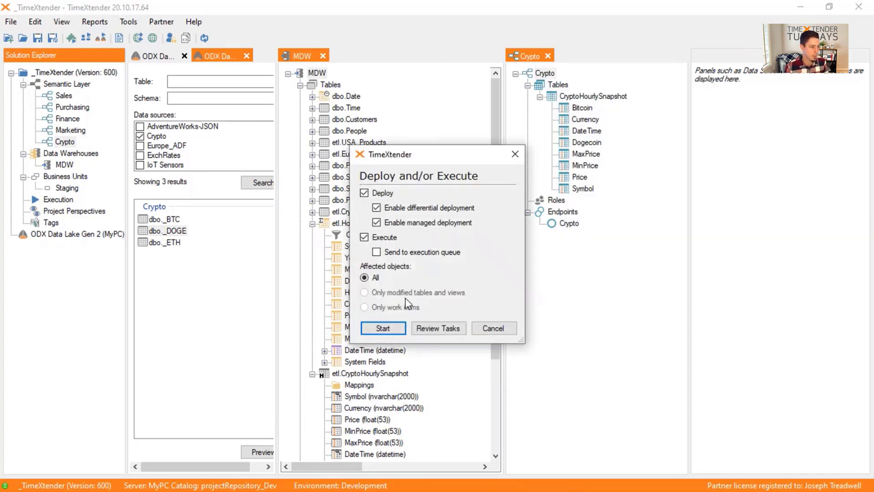
pyautogui.click(395, 253)
pyautogui.click(387, 328)
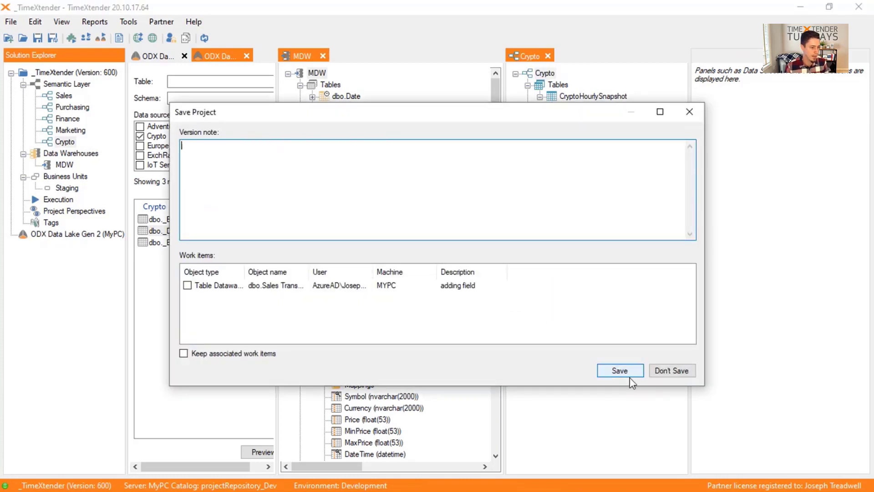
pyautogui.click(630, 377)
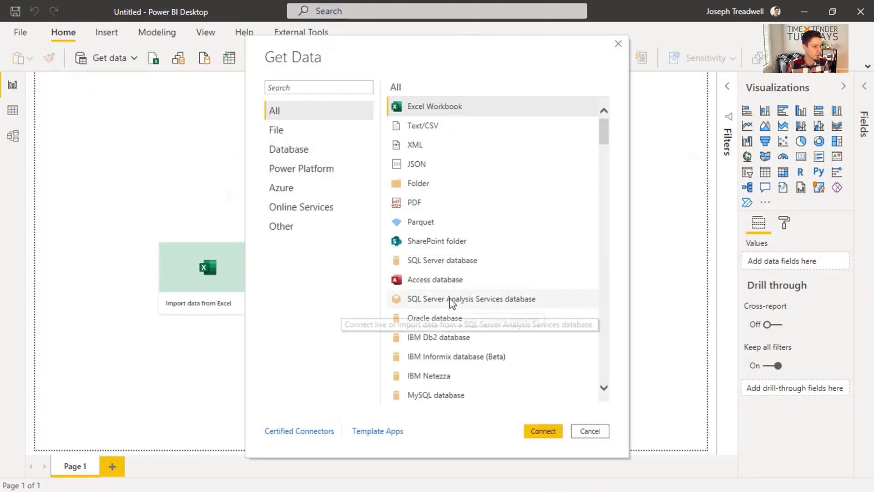
# Step: In Power BI Desktop, connect live to the SQL Server Analysis Services database Crypto3 on server MyPC
pyautogui.click(450, 300)
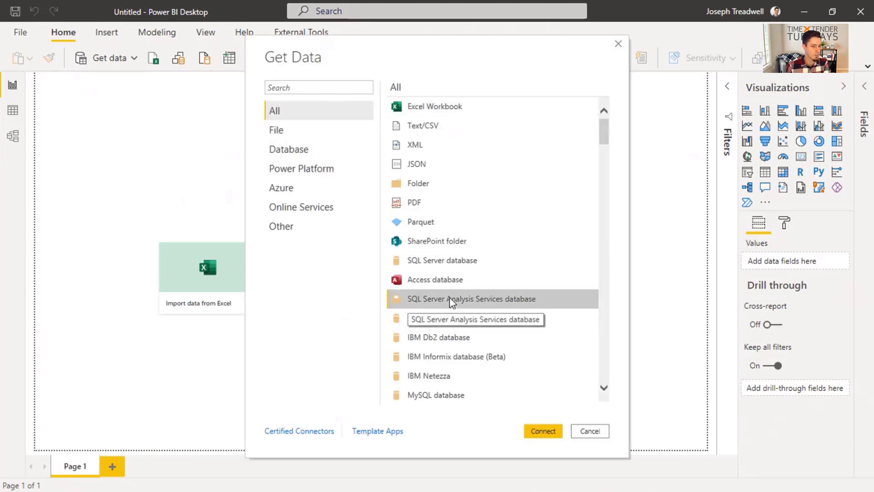
pyautogui.click(546, 433)
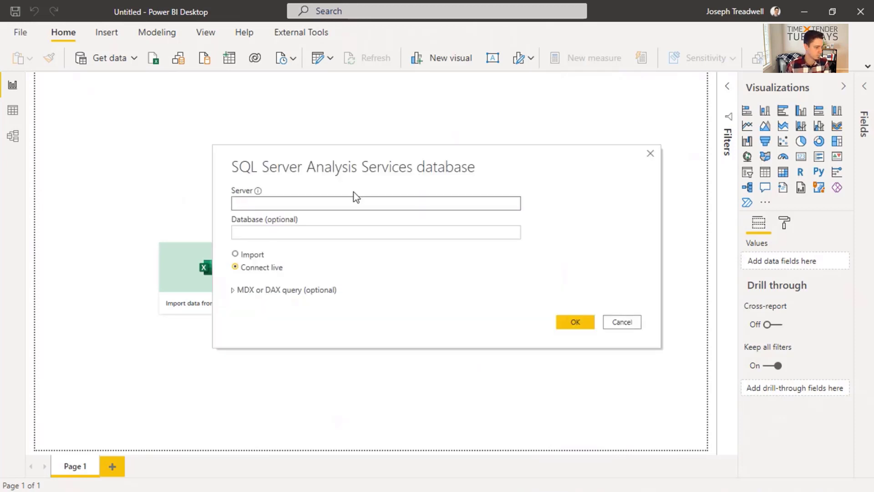
pyautogui.write('MyPC')
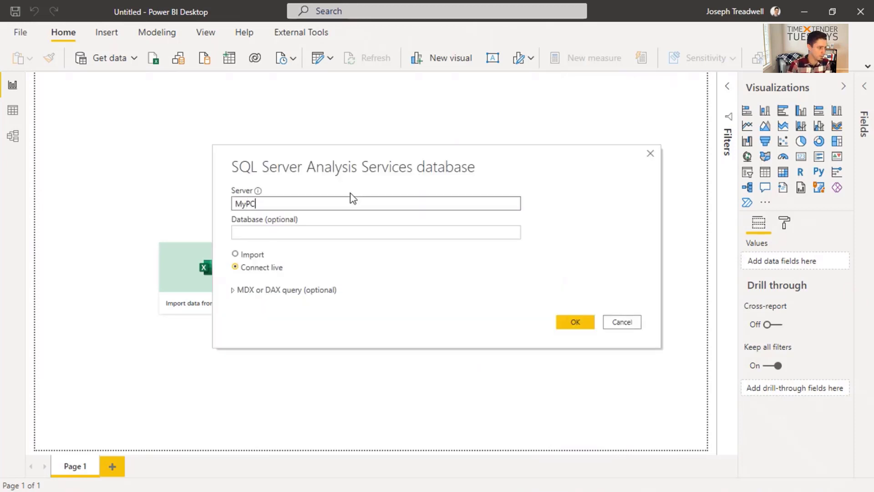
pyautogui.press('Tab')
pyautogui.press('Tab')
pyautogui.hotkey('shift', 'Tab')
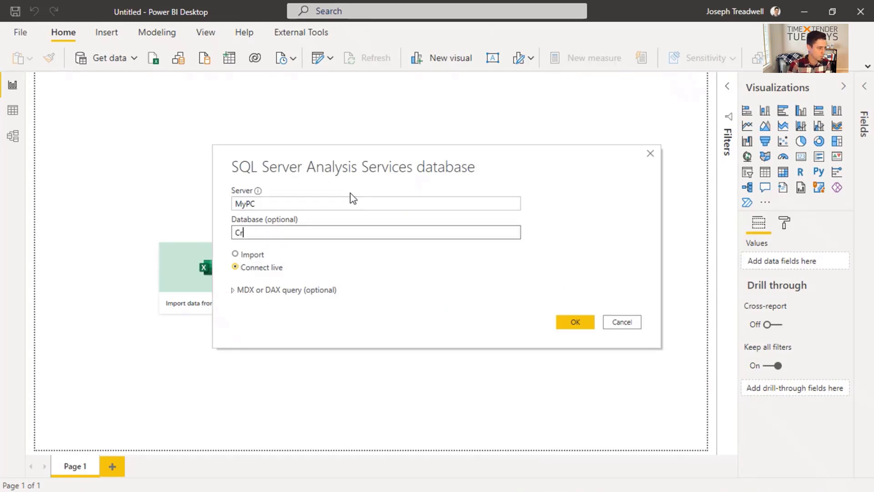
pyautogui.press('Tab')
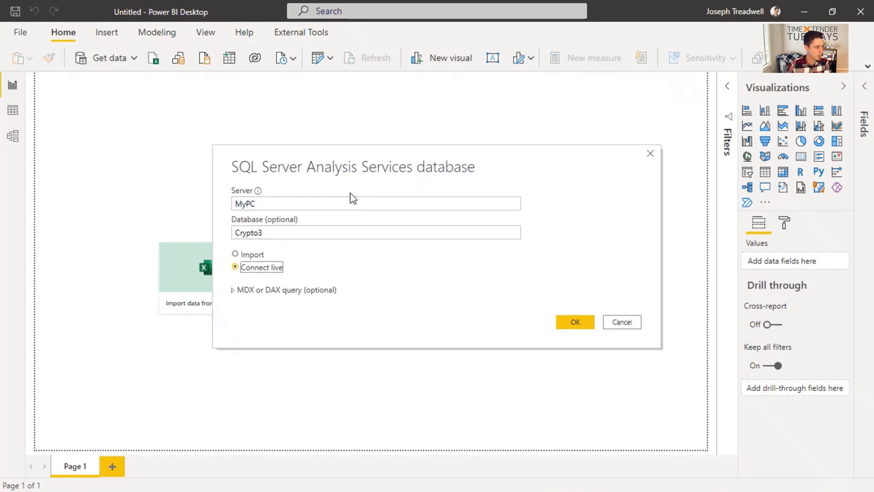
pyautogui.click(581, 323)
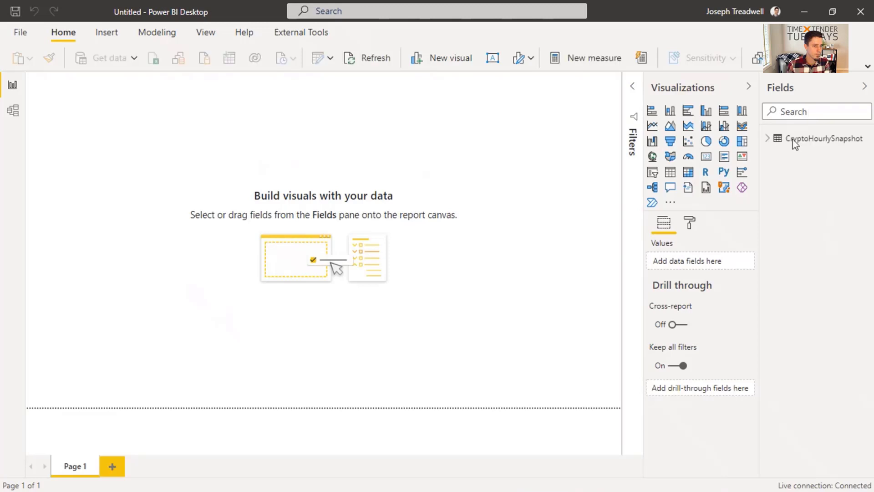
# Step: Create a line chart with DateTime on the axis, Dogecoin as values and Bitcoin as secondary values, and enlarge it to fill the page
pyautogui.click(768, 139)
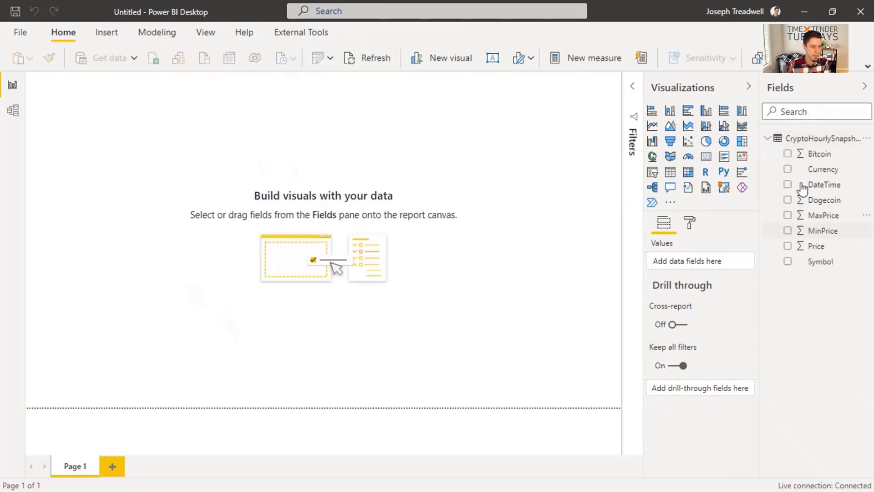
pyautogui.click(652, 126)
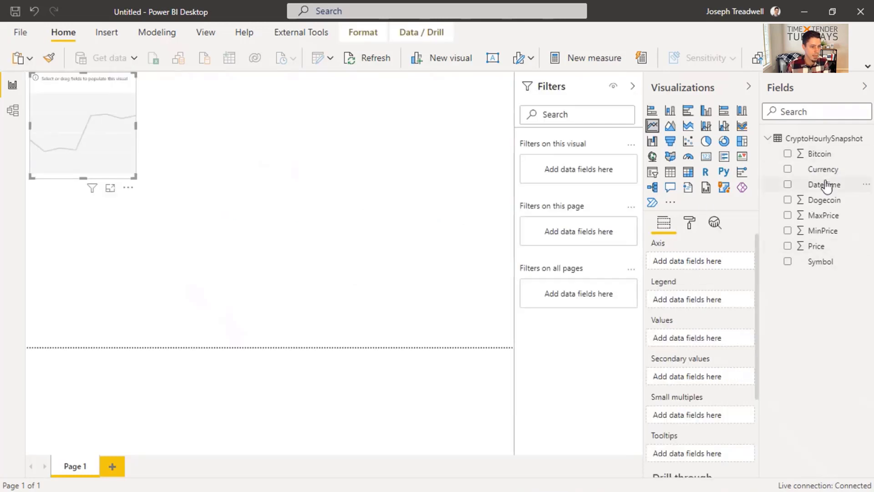
pyautogui.moveTo(827, 186); pyautogui.dragTo(702, 260)
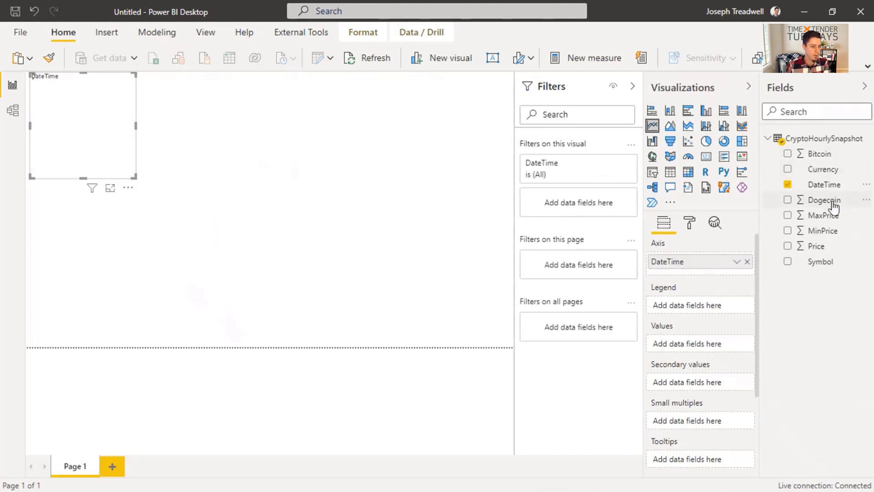
pyautogui.moveTo(825, 201); pyautogui.dragTo(700, 348)
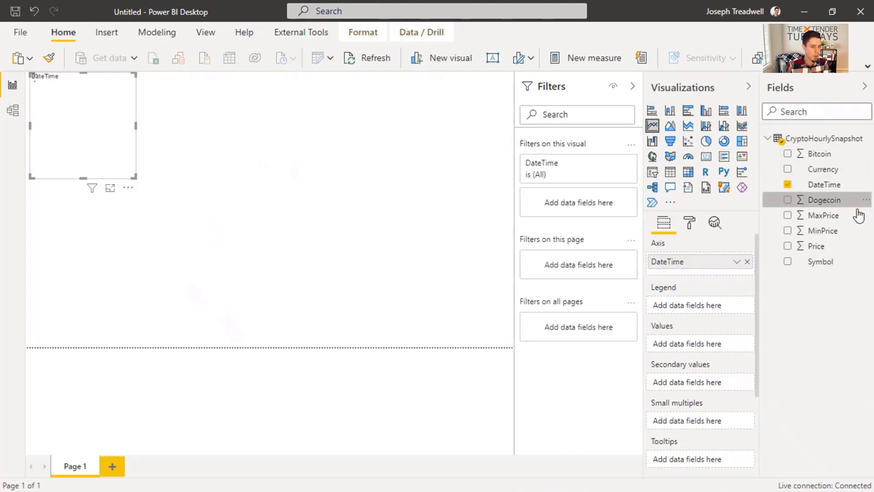
pyautogui.moveTo(818, 158); pyautogui.dragTo(692, 390)
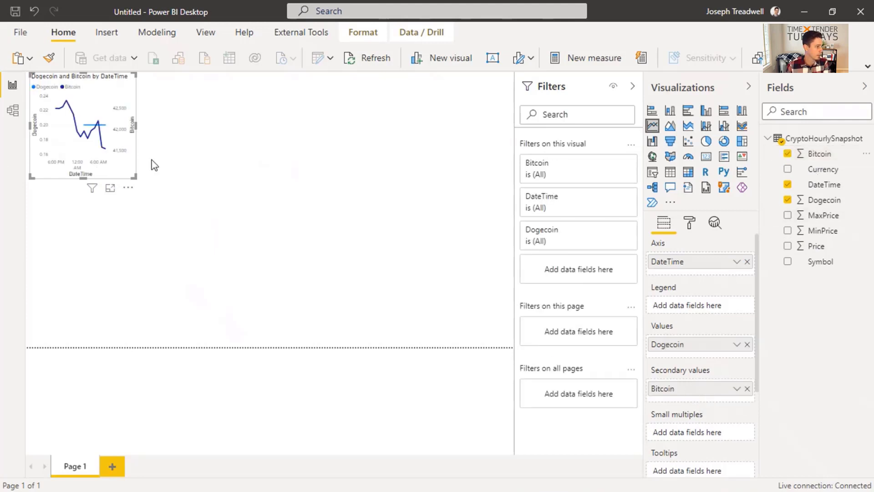
pyautogui.moveTo(135, 178); pyautogui.dragTo(382, 327)
pyautogui.moveTo(451, 336); pyautogui.dragTo(513, 365)
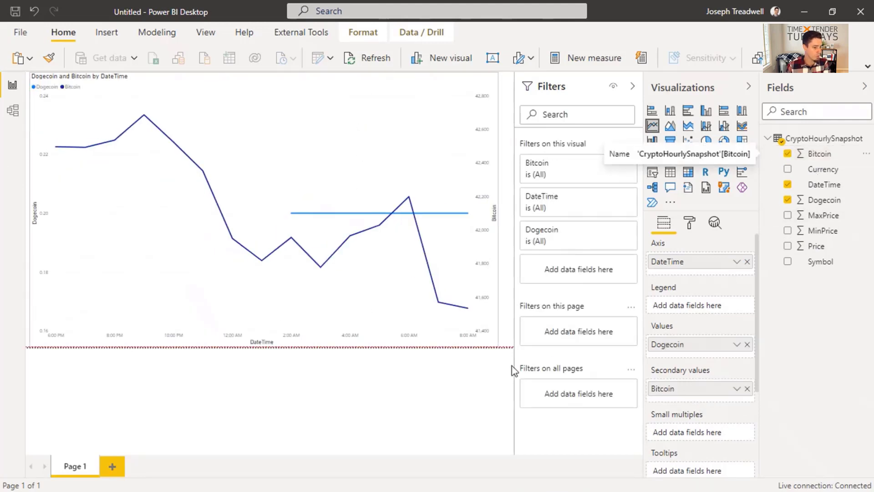
# Step: Swap the line chart's measures so that Bitcoin is in the values and Dogecoin in the secondary values
pyautogui.scroll(-2, 753, 305)
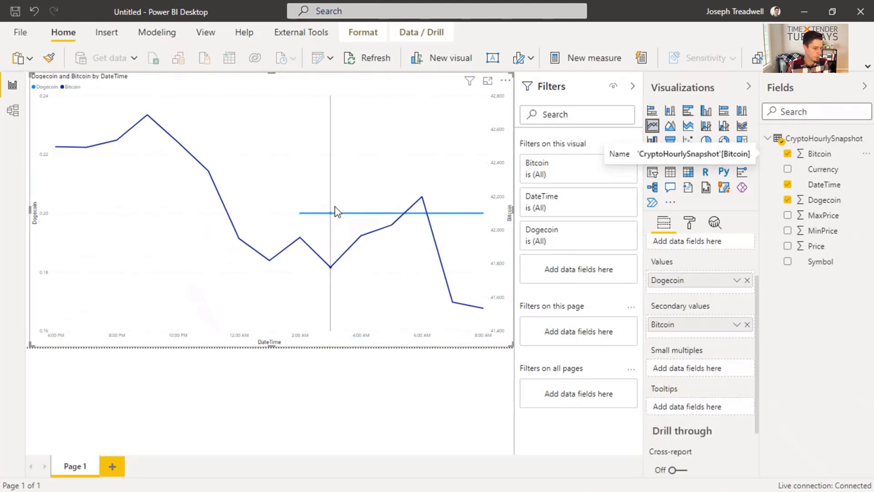
pyautogui.click(747, 280)
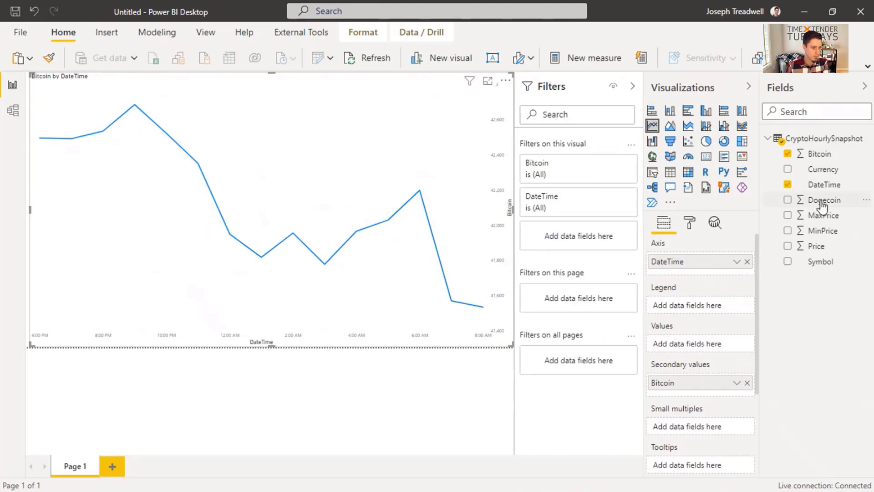
pyautogui.moveTo(822, 208); pyautogui.dragTo(680, 344)
pyautogui.moveTo(820, 202); pyautogui.dragTo(702, 387)
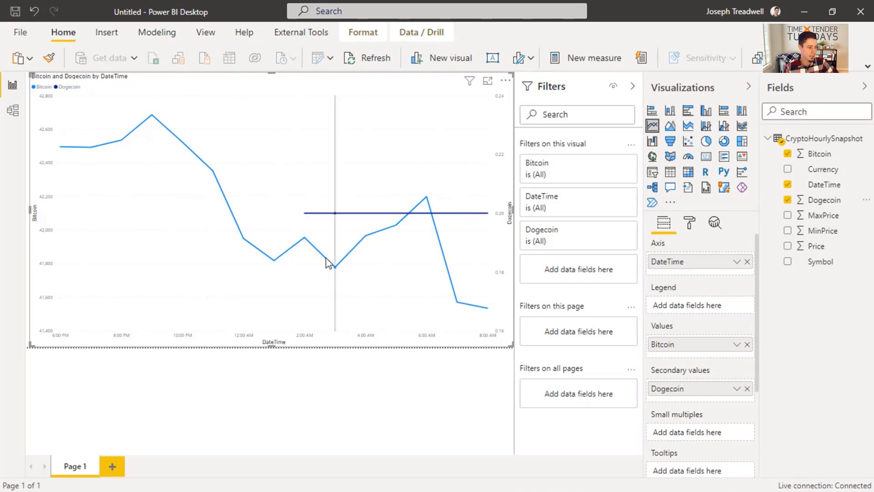
pyautogui.moveTo(383, 236)
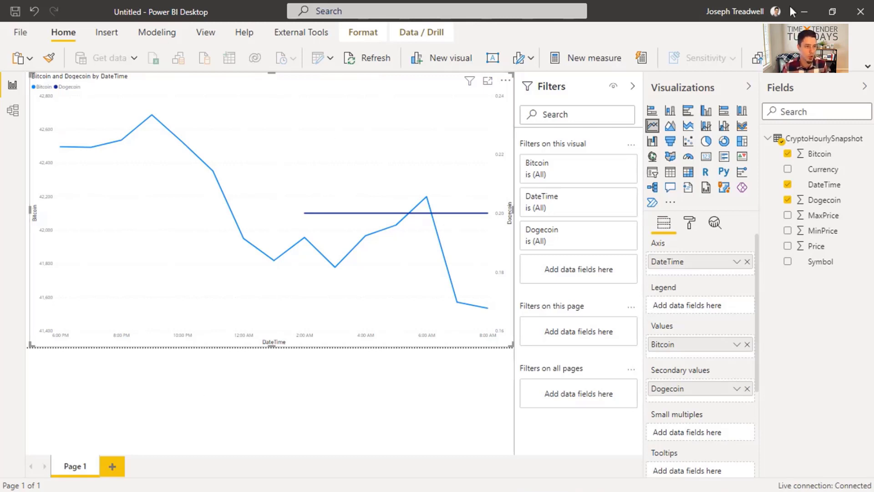
# Step: Switch back to TimeXtender and collapse the HourlyCryptoPrice and CryptoHourlySnapshot tables in the MDW data warehouse
pyautogui.click(808, 9)
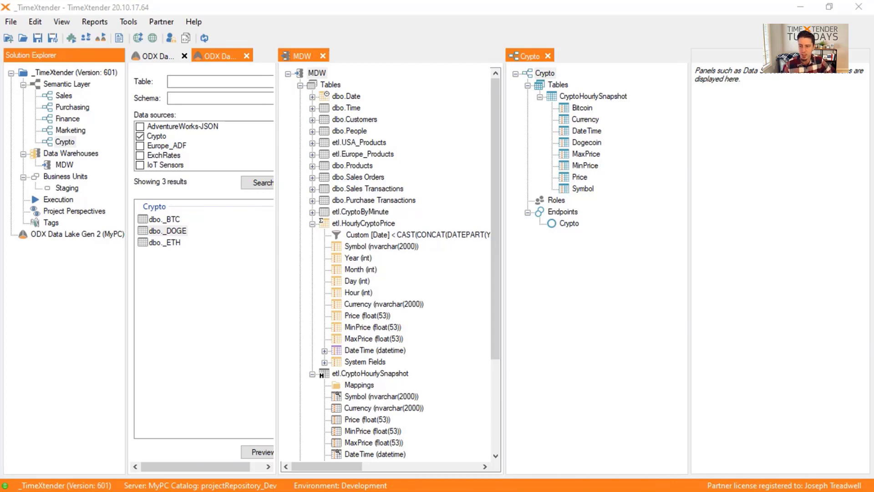
pyautogui.scroll(-4, 349, 178)
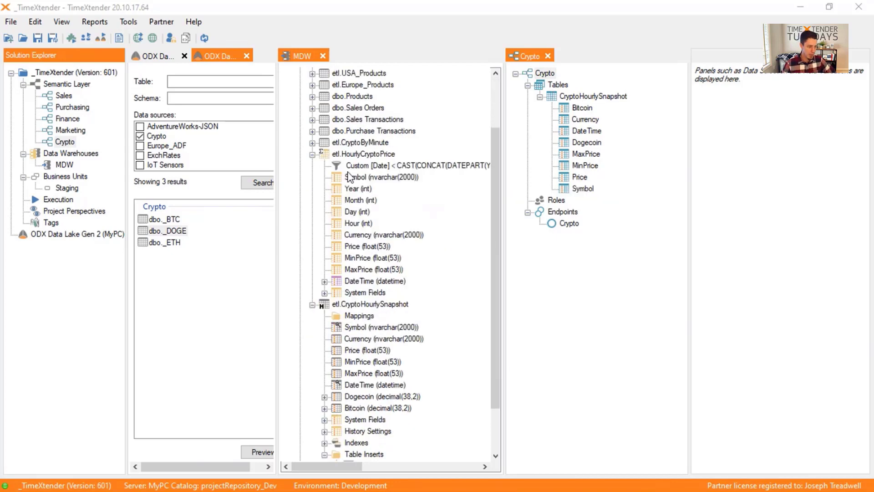
pyautogui.scroll(1, 349, 178)
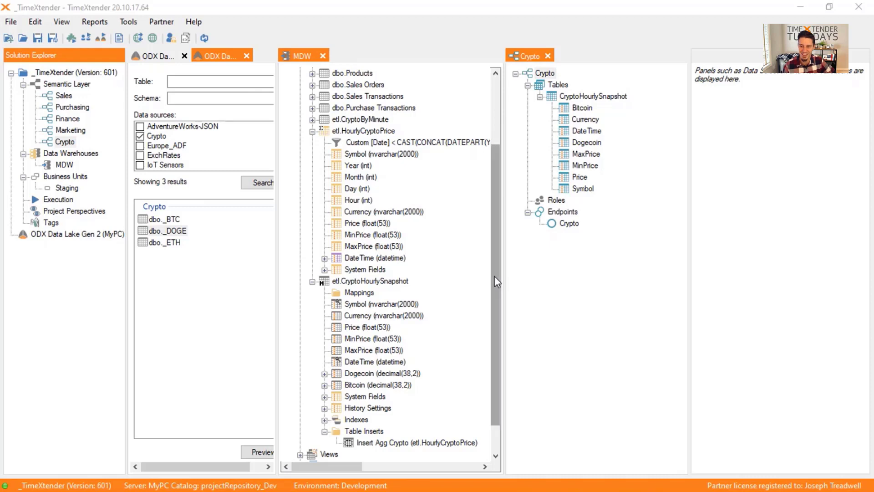
pyautogui.click(314, 131)
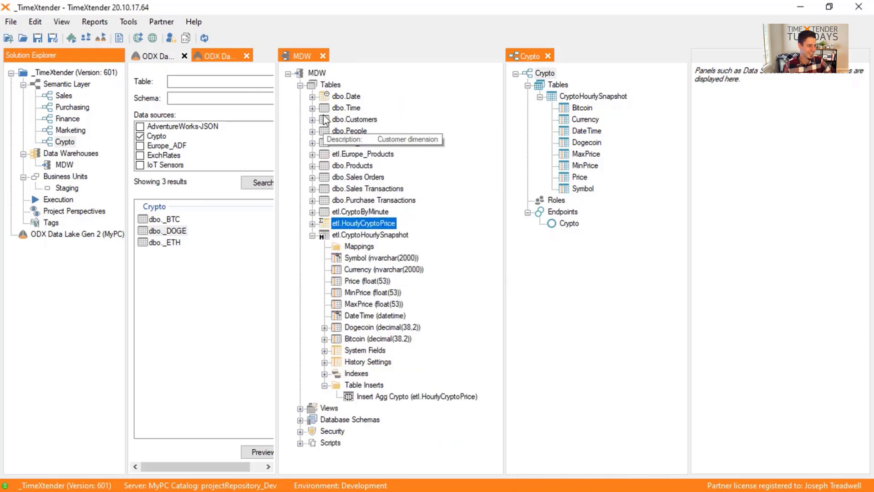
pyautogui.click(312, 235)
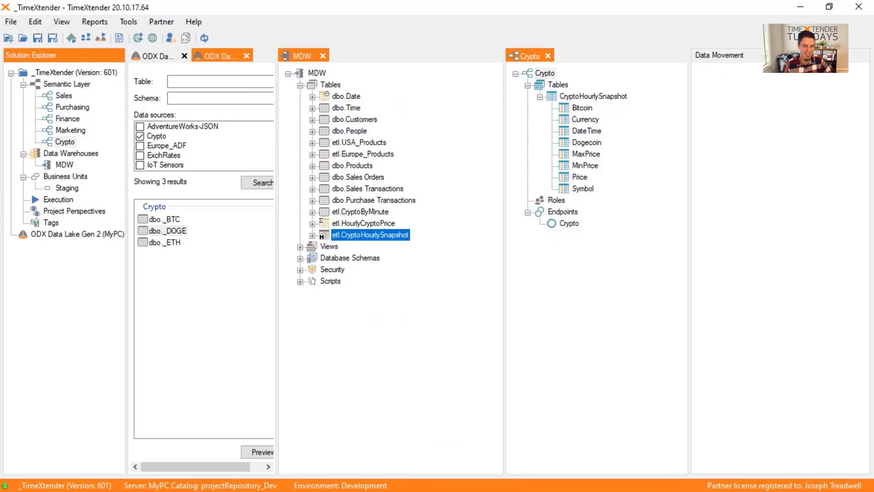